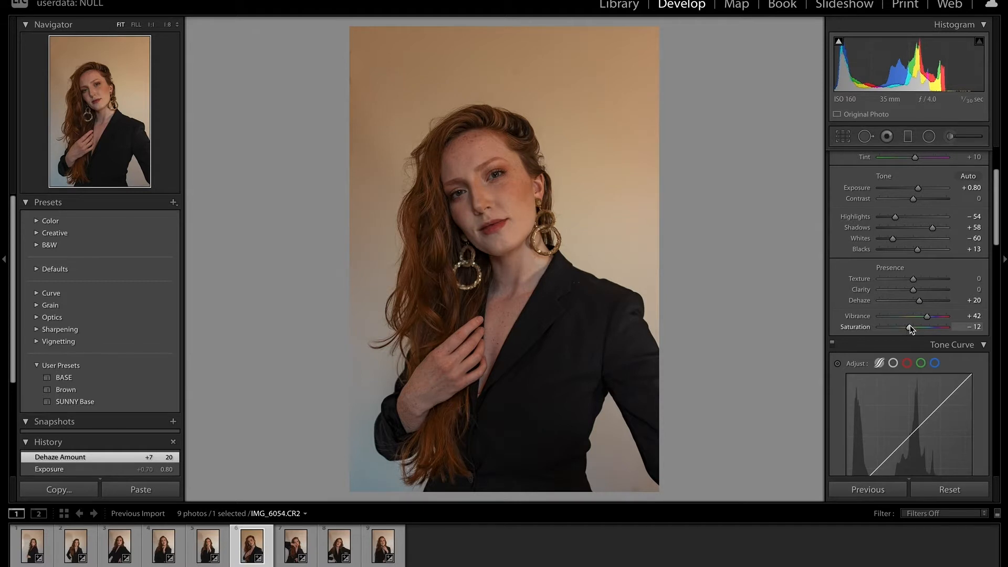
- Check the red, green and blue tone curves, and set the yellow saturation in HSL to -100
scroll(913, 236, "down", 5)
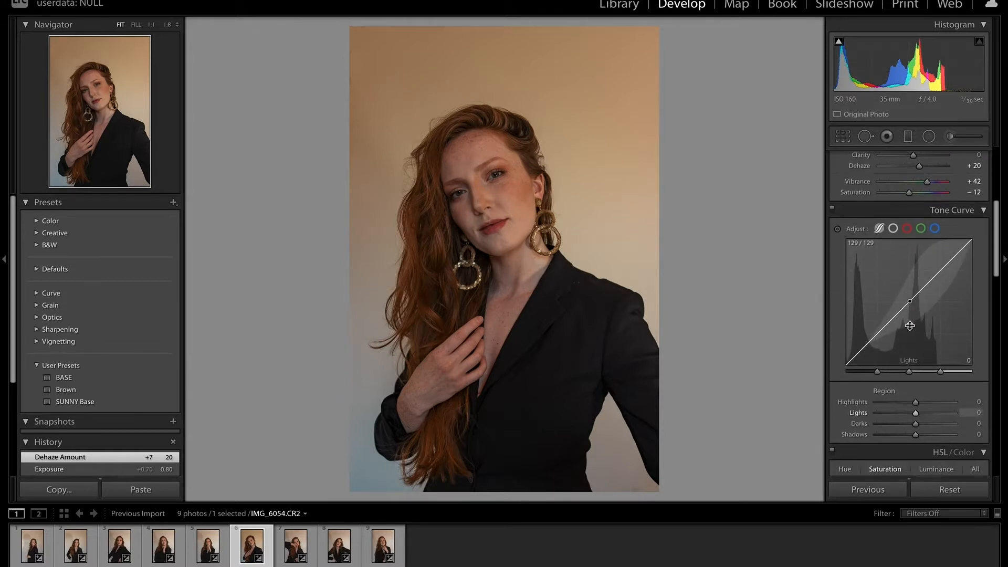
left_click(907, 192)
left_click(920, 192)
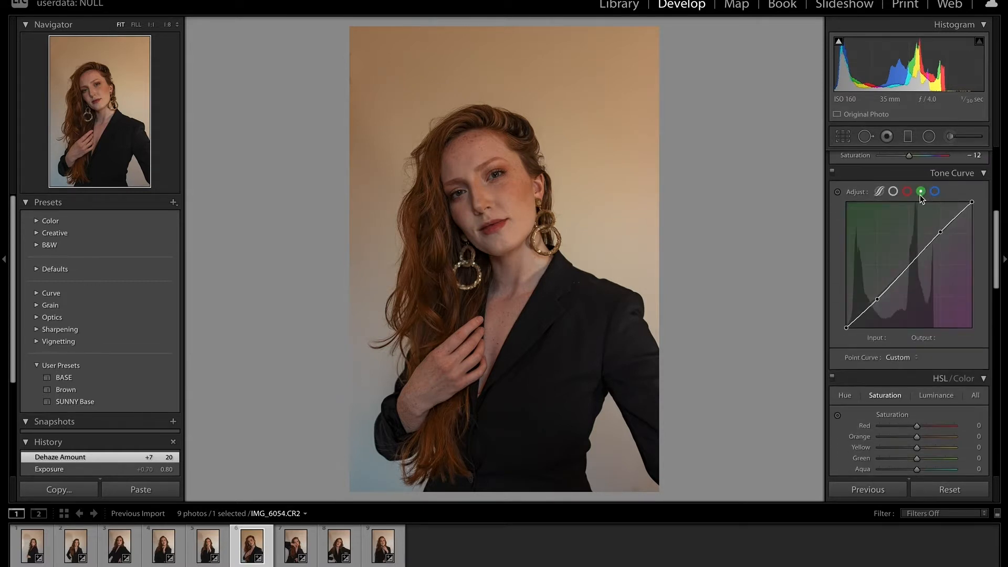
left_click(934, 192)
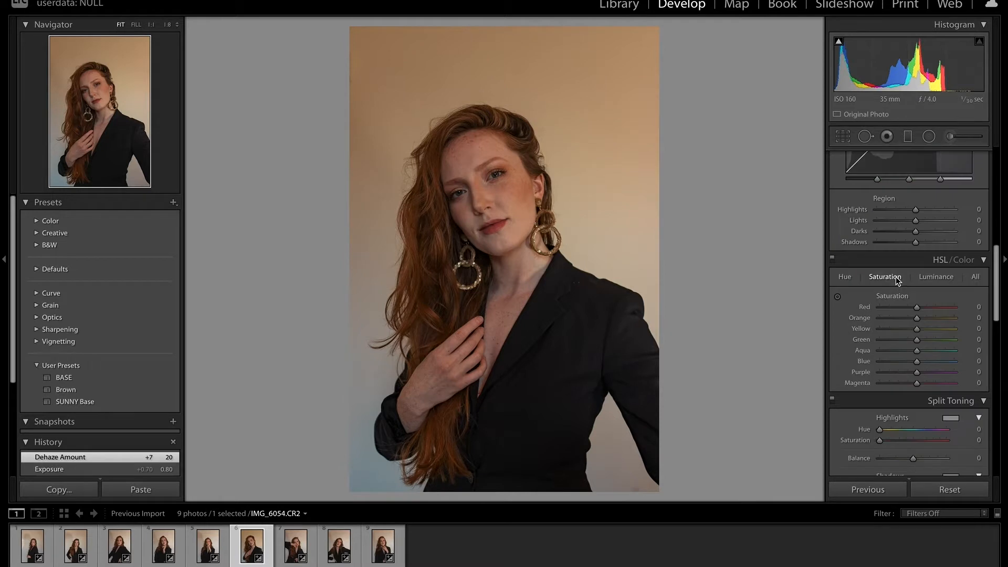
left_click(934, 281)
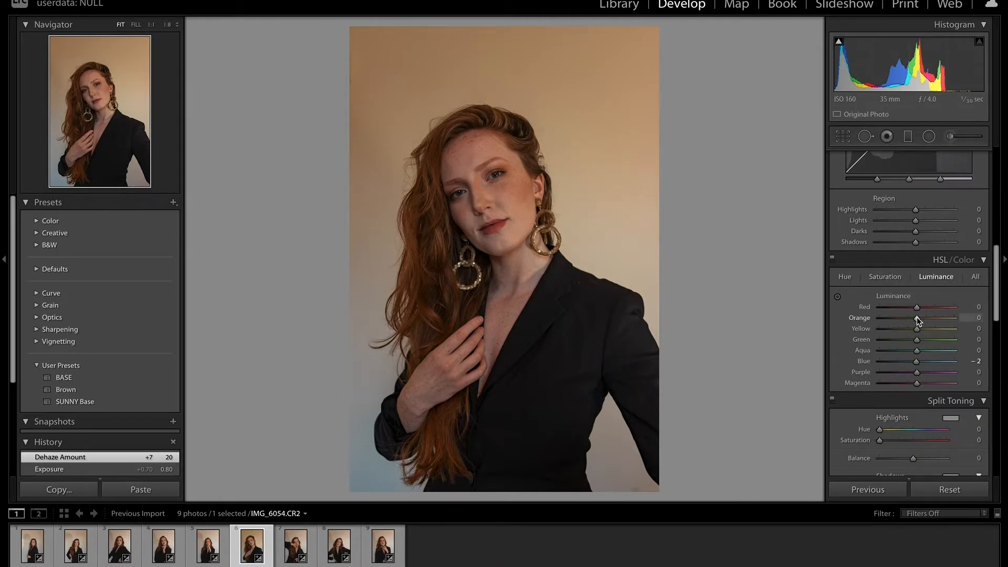
left_click(885, 277)
left_click_drag(916, 331, 879, 331)
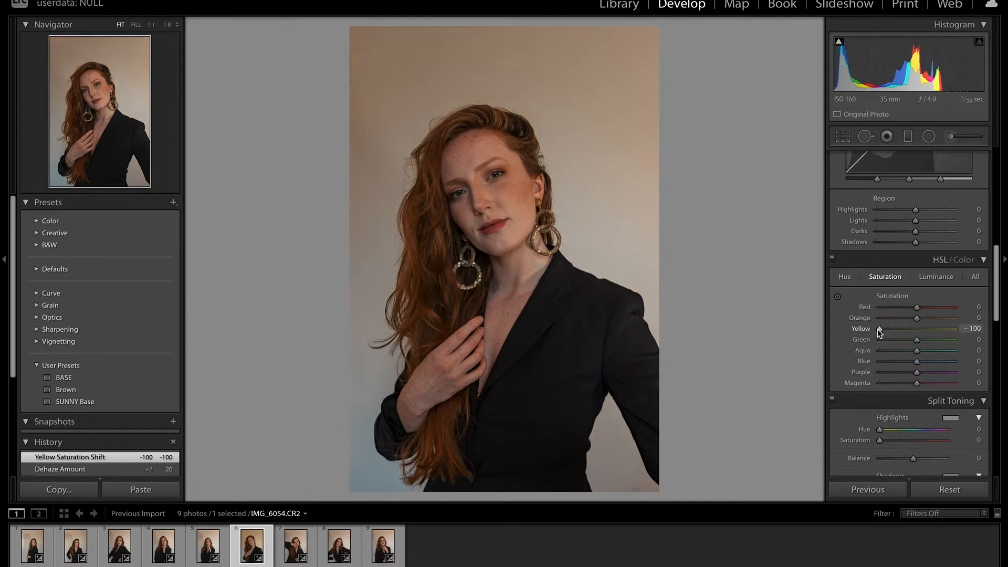
mouse_move(917, 318)
left_mouse_down()
mouse_move(908, 320)
mouse_move(917, 324)
left_mouse_up()
- Review the Split Toning, Detail and Calibration settings of the photo, then return to the Basic adjustments
scroll(917, 323, "down", 1)
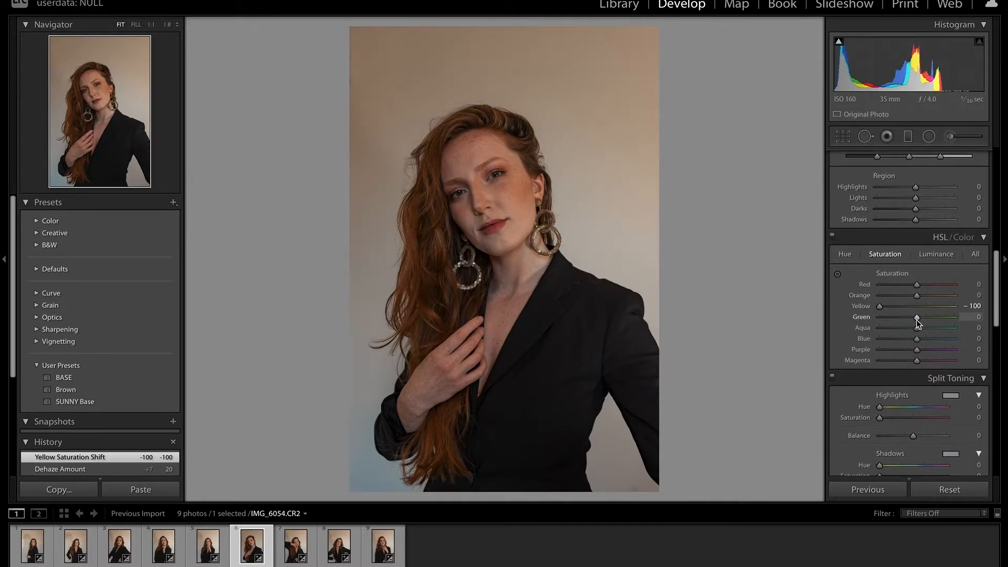
scroll(917, 323, "down", 8)
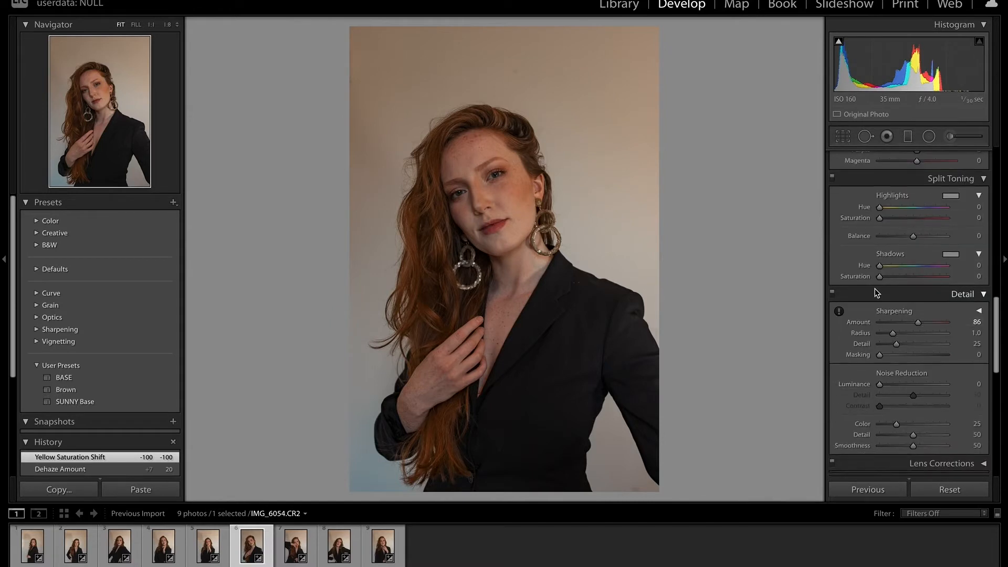
scroll(899, 288, "down", 10)
scroll(899, 284, "down", 7)
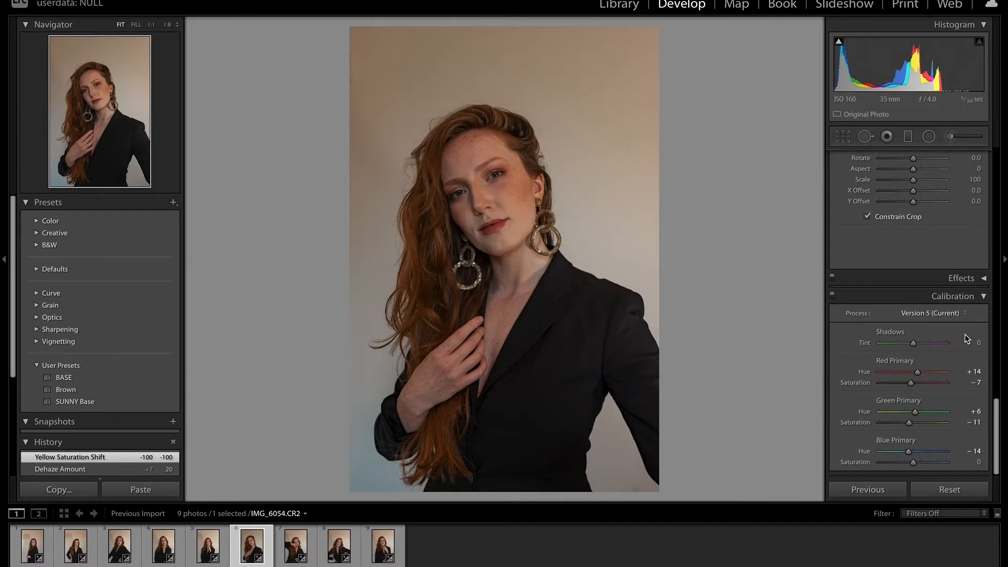
scroll(936, 332, "up", 15)
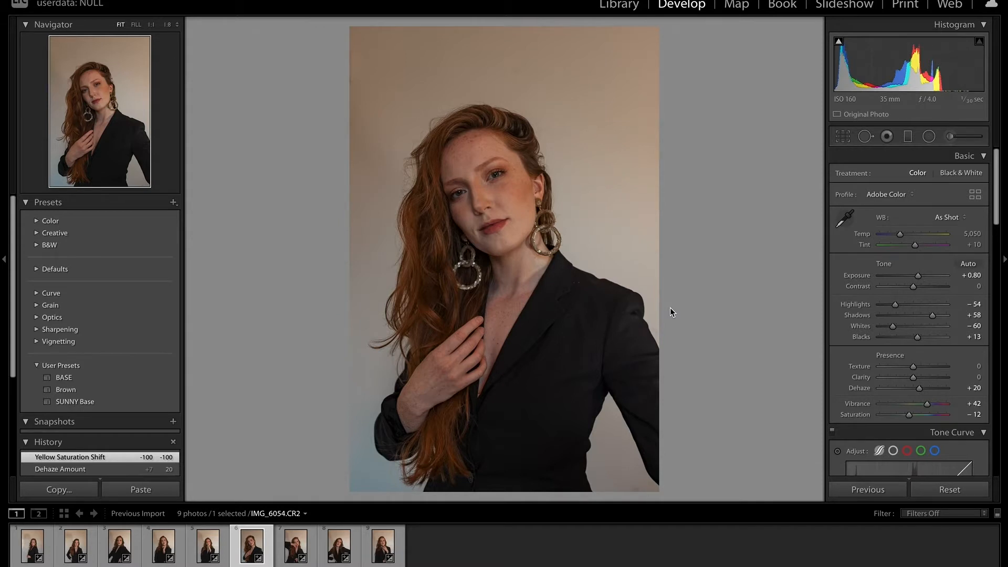
- Open the portrait in Photoshop for editing and duplicate its Background layer
right_click(561, 226)
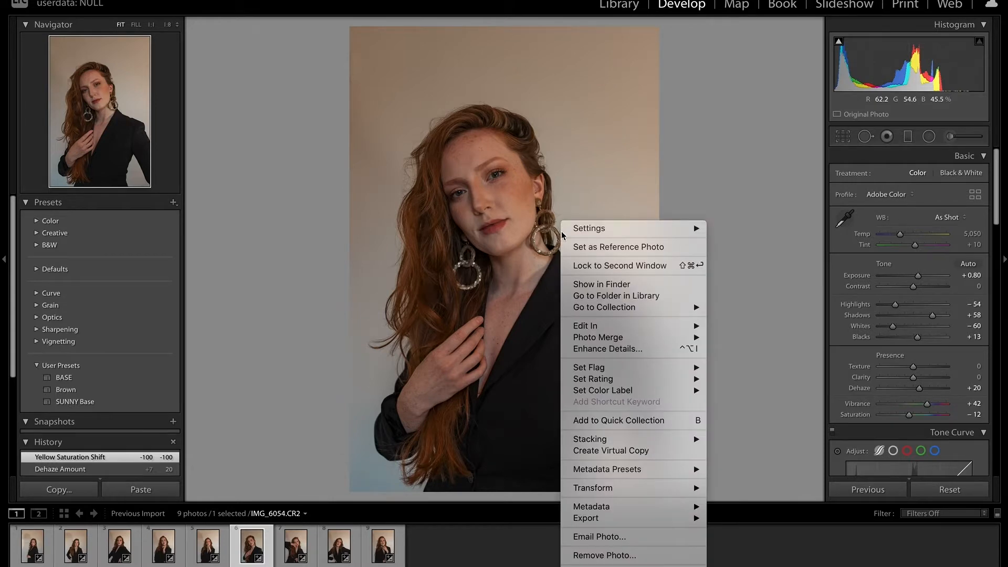
left_click(721, 190)
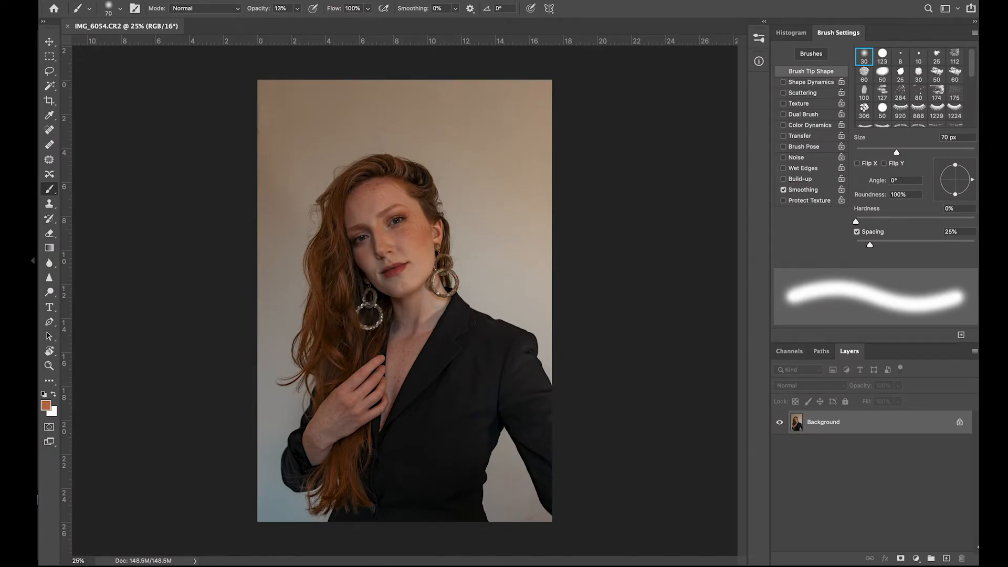
key("ctrl+j")
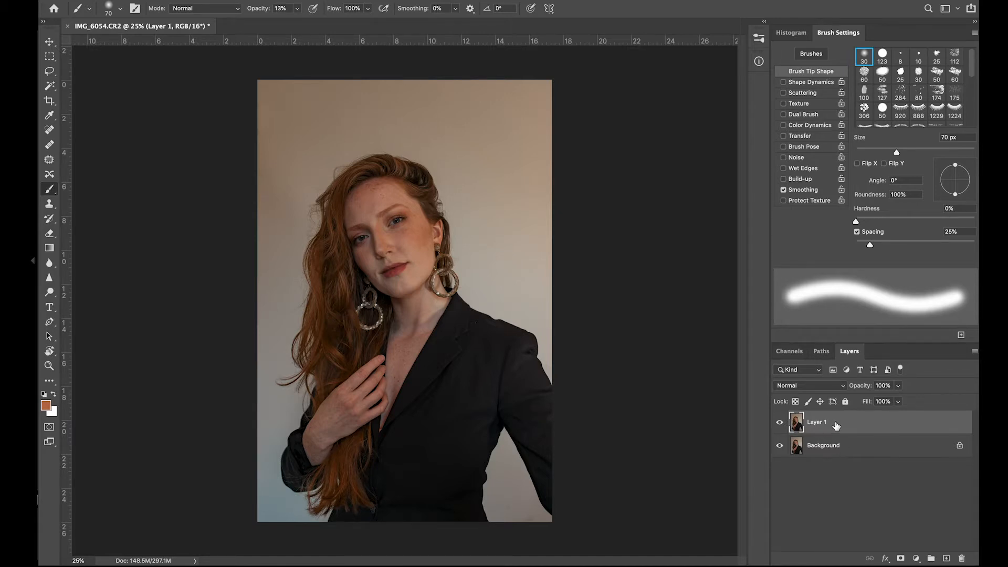
- Crop the portrait to a 4:5 ratio and add an empty layer above the duplicated photo
left_click(49, 100)
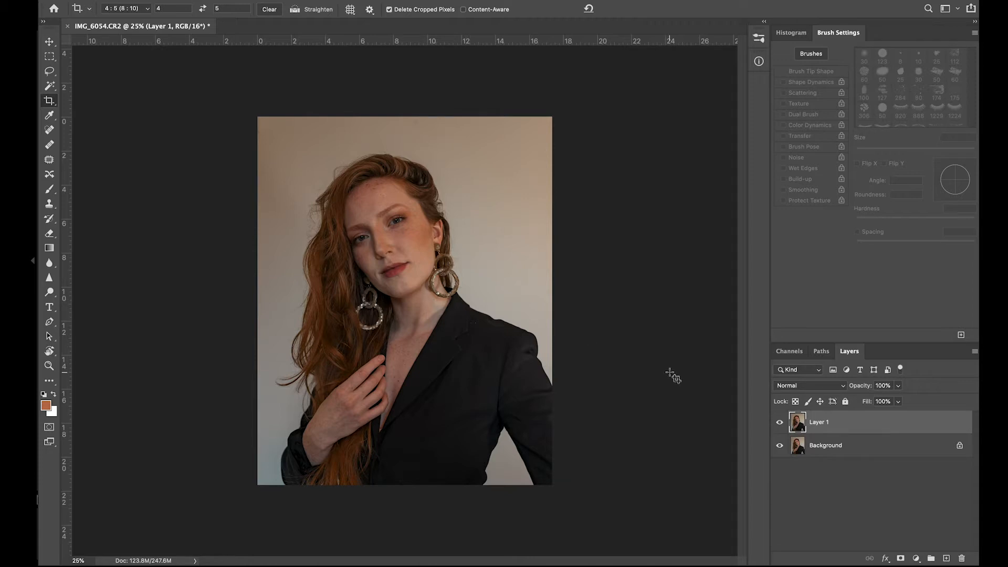
left_click(946, 558)
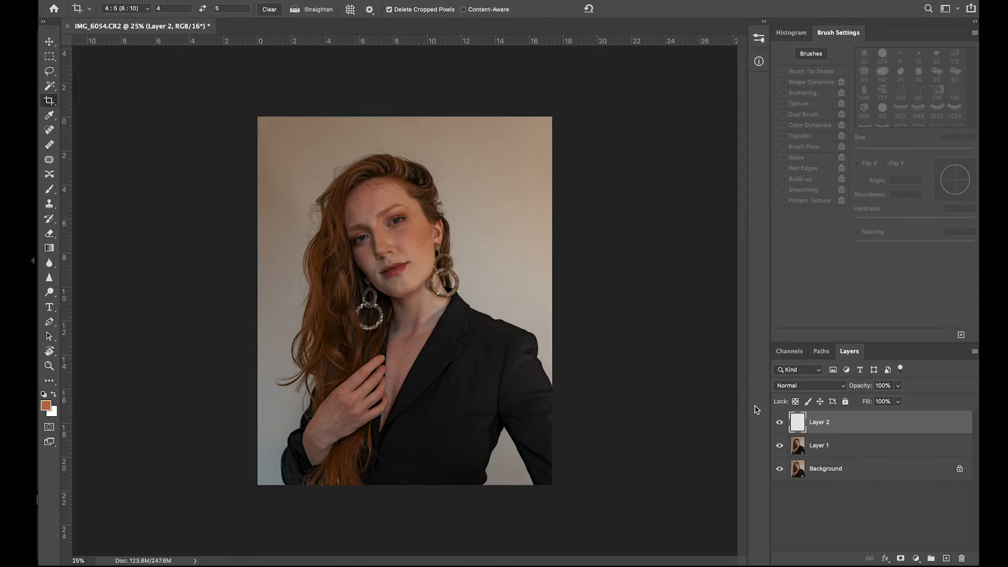
- Open Layer 1 in Liquify, enlarge the brush to 300 and set the face's chin height to 22
left_click(820, 445)
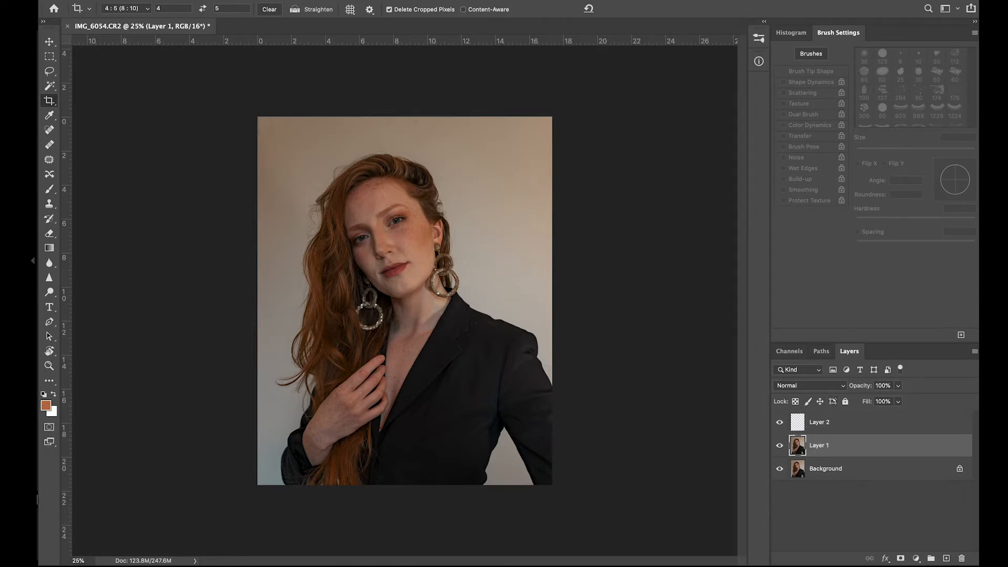
left_click(294, 0)
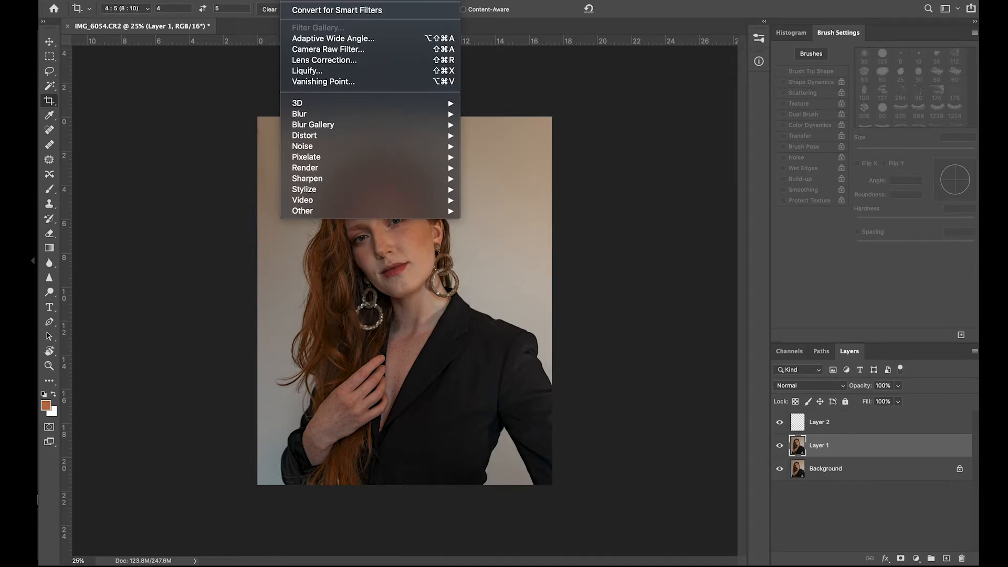
left_click(305, 71)
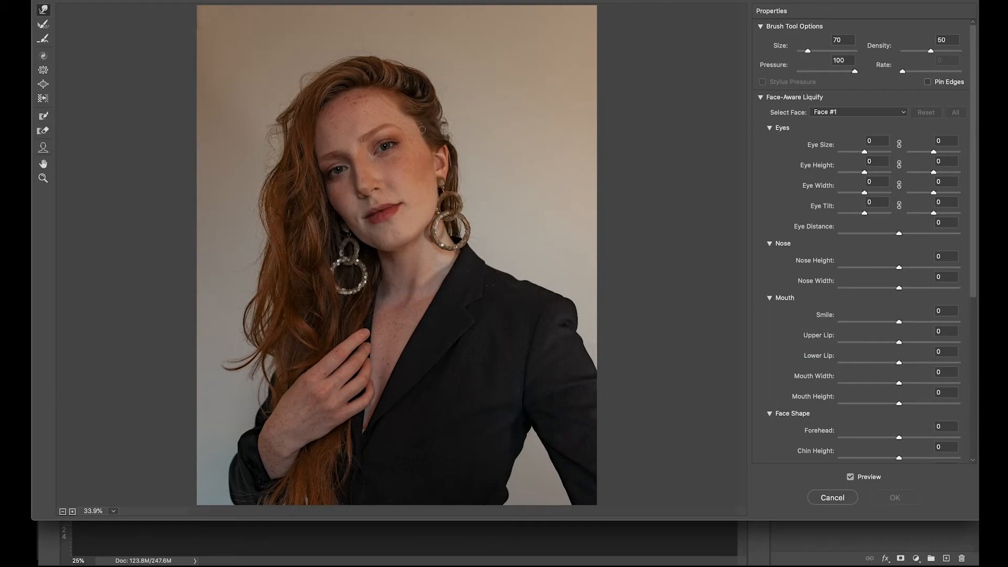
key("bracketright")
key("bracketright")
key("bracketright")
key("bracketright")
key("bracketright")
mouse_move(899, 460)
left_mouse_down()
mouse_move(976, 454)
mouse_move(901, 456)
mouse_move(912, 460)
left_mouse_up()
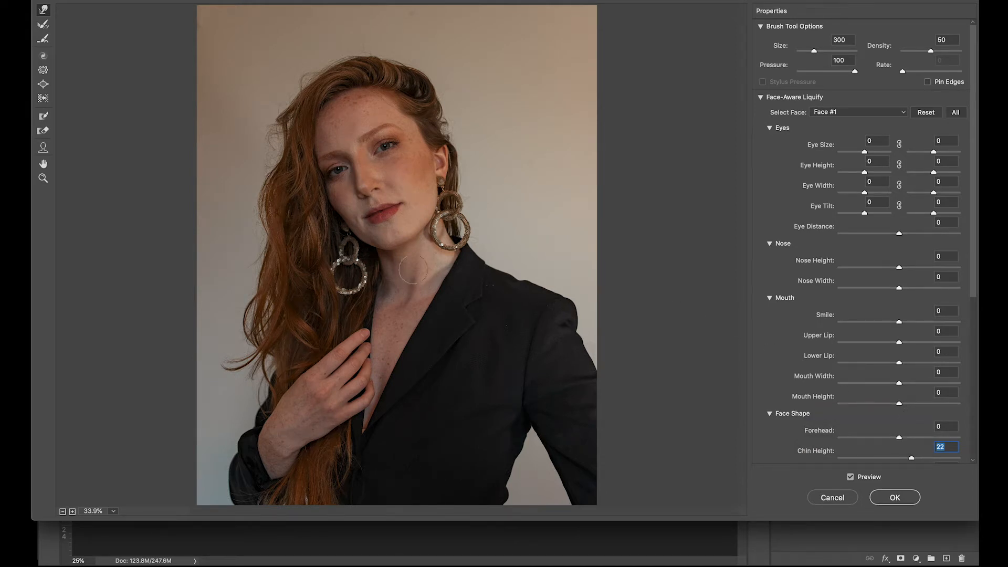
- Enlarge the Liquify brush to 800 and push the hair around the crown outward for more volume
left_click_drag(391, 254, 392, 253)
key("bracketright")
key("bracketright")
key("bracketright")
key("bracketright")
key("bracketright")
key("bracketright")
key("bracketright")
key("bracketright")
key("bracketright")
key("bracketright")
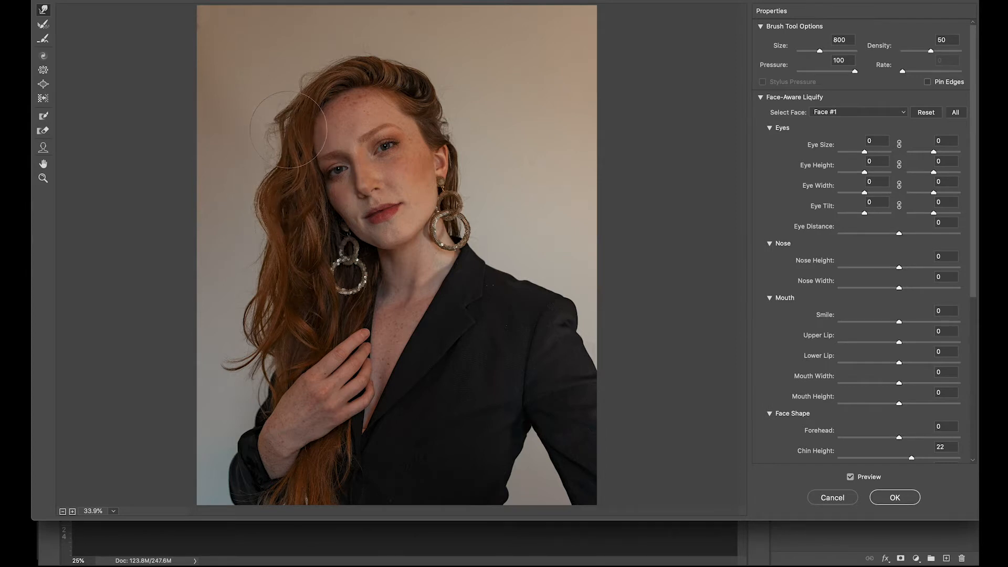
mouse_move(324, 80)
left_mouse_down()
mouse_move(350, 58)
mouse_move(398, 63)
left_mouse_up()
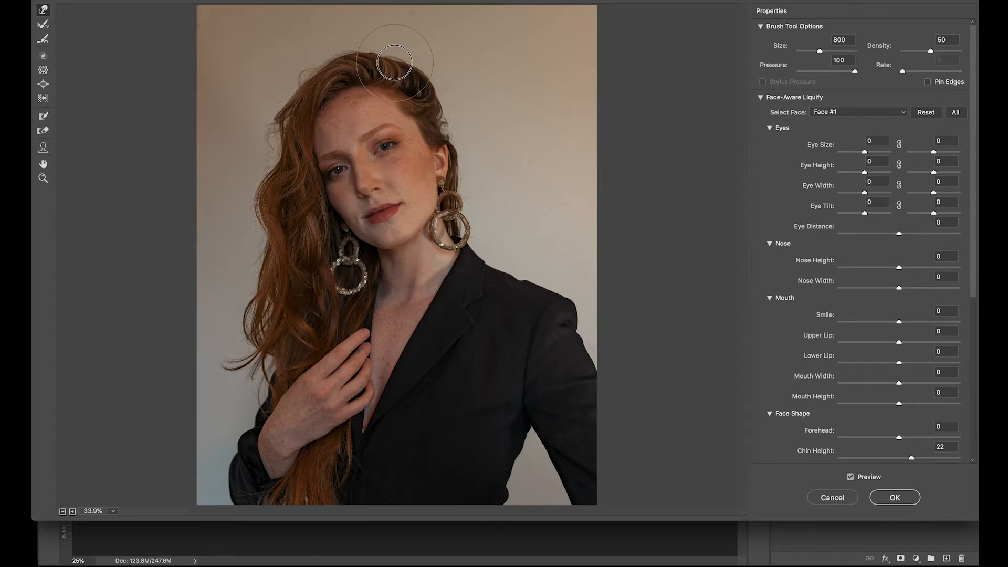
left_click_drag(424, 96, 429, 91)
mouse_move(326, 79)
left_mouse_down()
mouse_move(296, 89)
mouse_move(289, 113)
left_mouse_up()
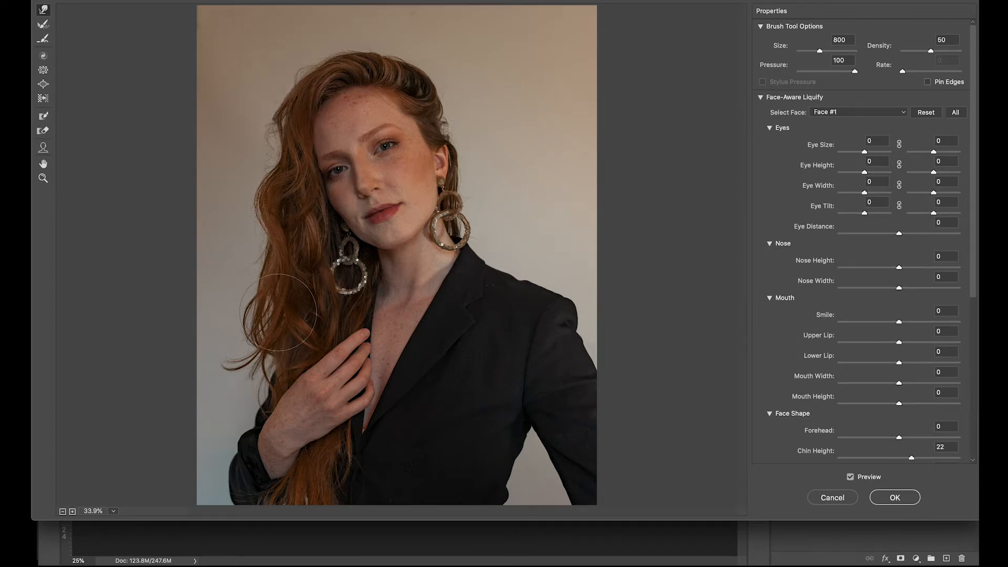
- Try to push the long wavy hair above the hand outward, and undo the last push
left_click_drag(274, 311, 273, 310)
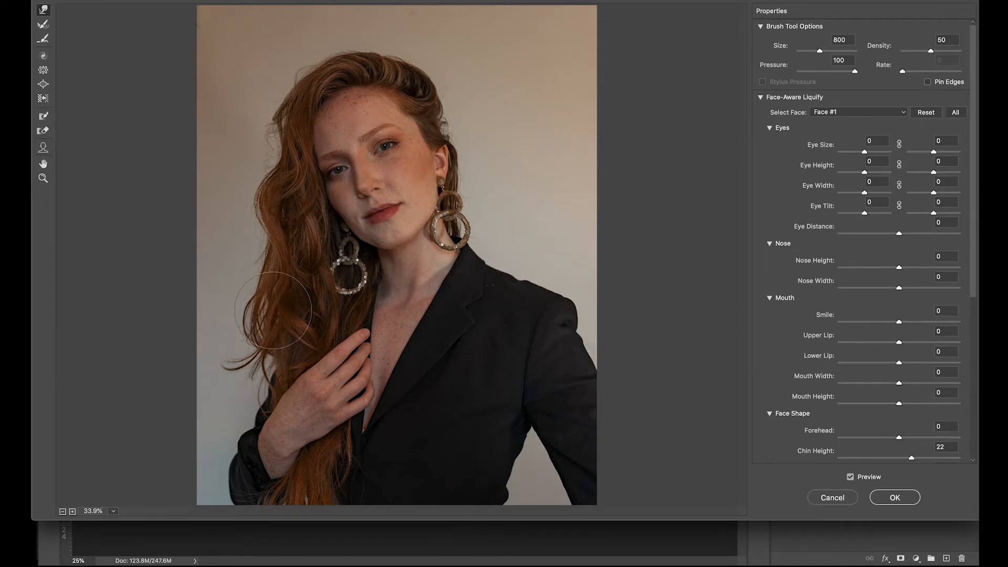
left_click_drag(278, 302, 253, 299)
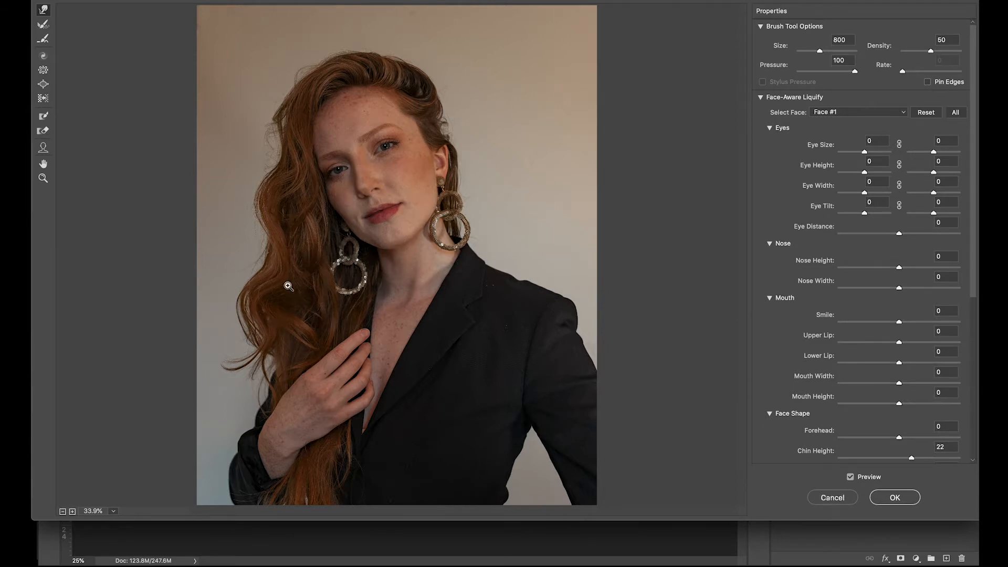
key("super+z")
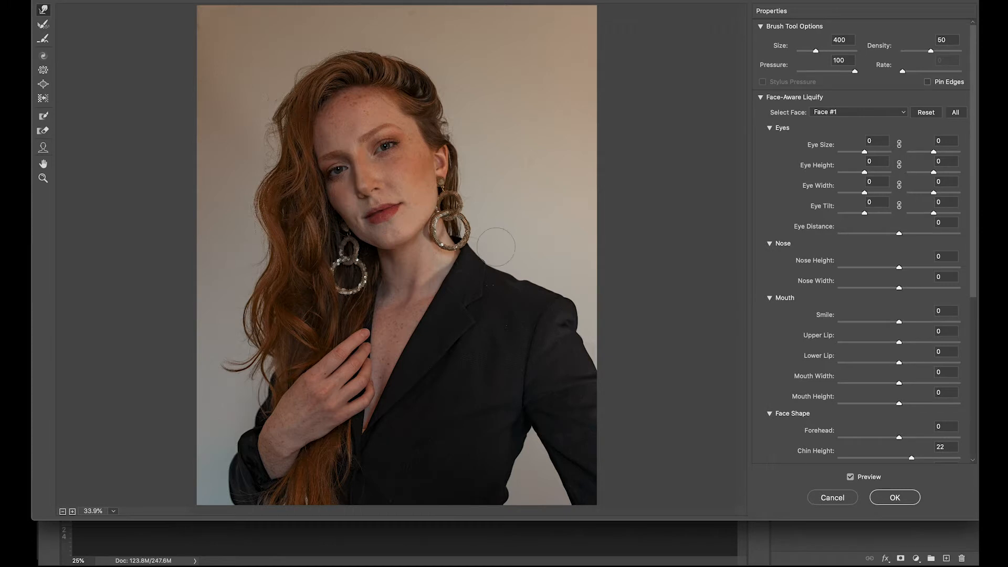
- Reduce the Liquify brush size to 400 and apply the Liquify edits to Layer 1
key("bracketleft")
left_click(891, 498)
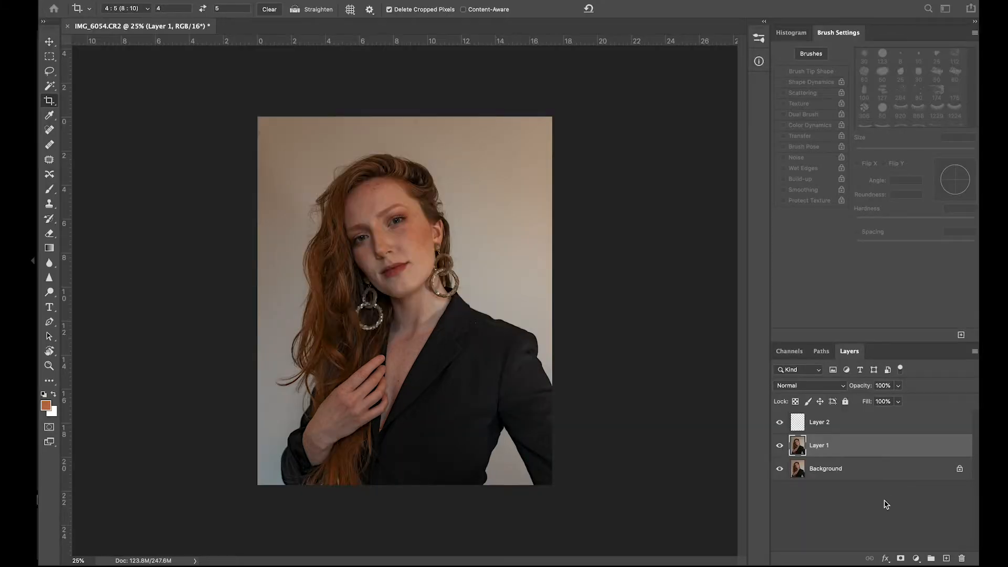
- Compare the portrait before and after the Liquify edits by repeatedly hiding and showing Layer 1
left_click(780, 446)
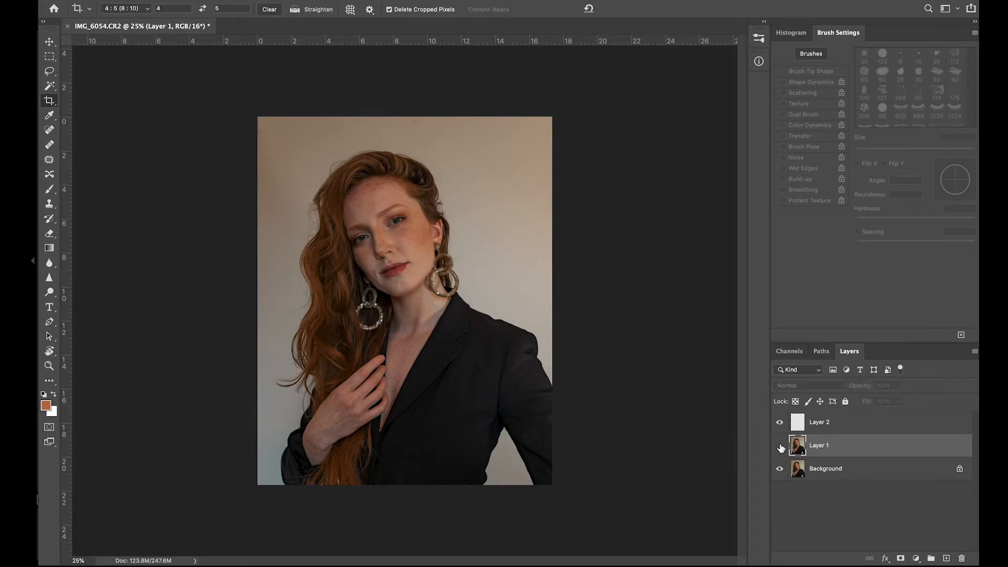
left_click(780, 446)
left_click(780, 446)
left_click(779, 447)
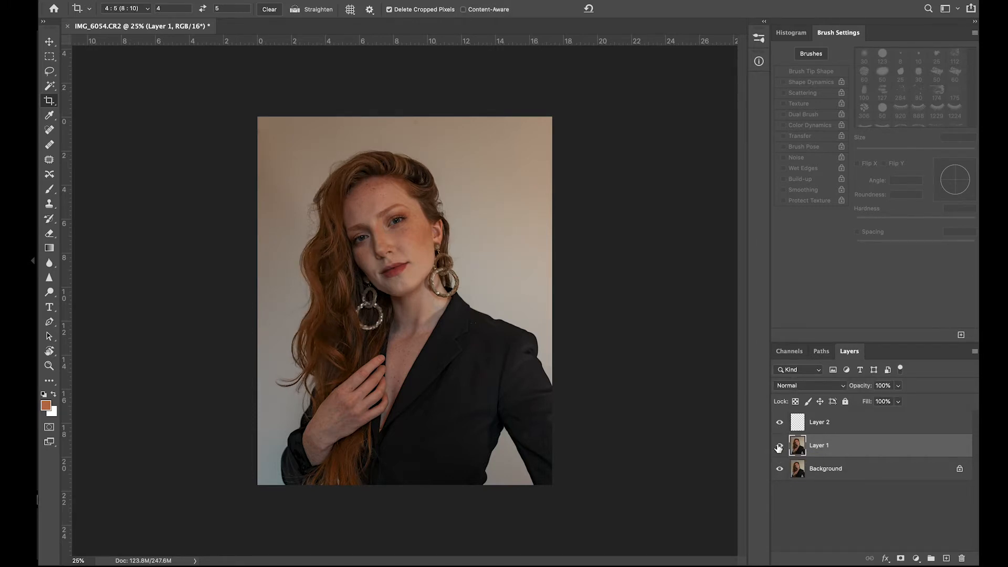
left_click(780, 446)
left_click(779, 446)
left_click(779, 447)
left_click(779, 446)
- Set the empty Layer 2 to the Overlay blend mode with 37% opacity
left_click(822, 426)
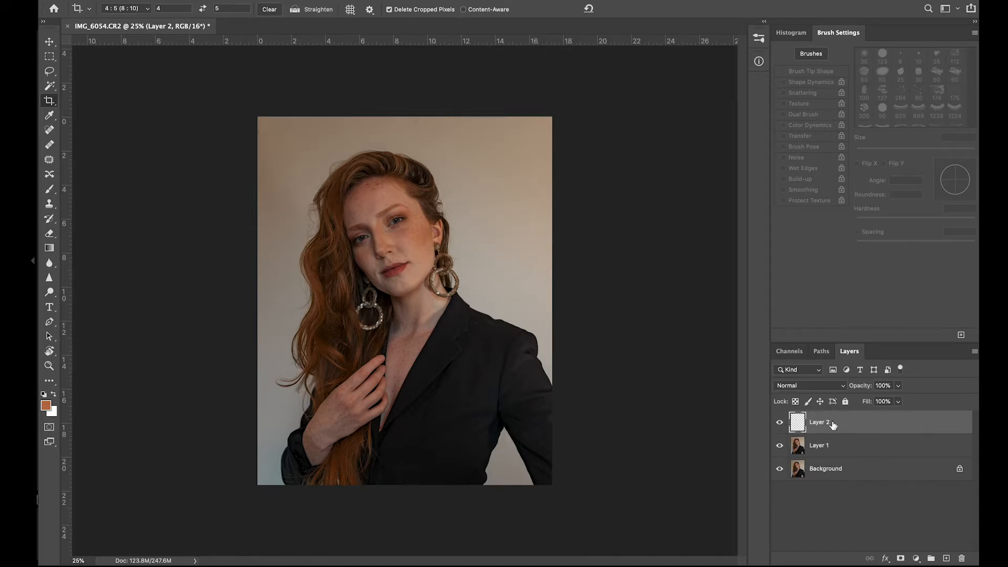
left_click(820, 387)
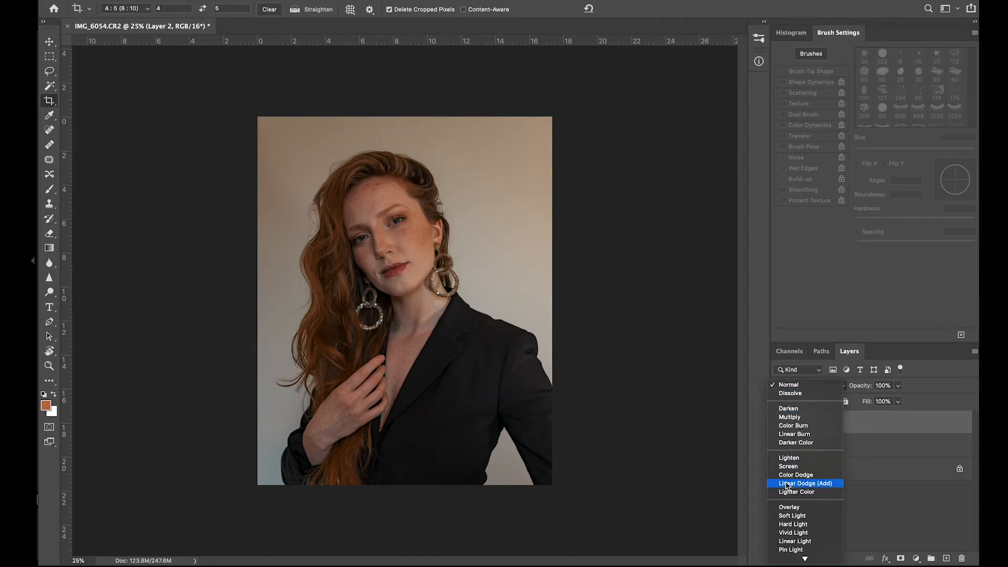
key("Escape")
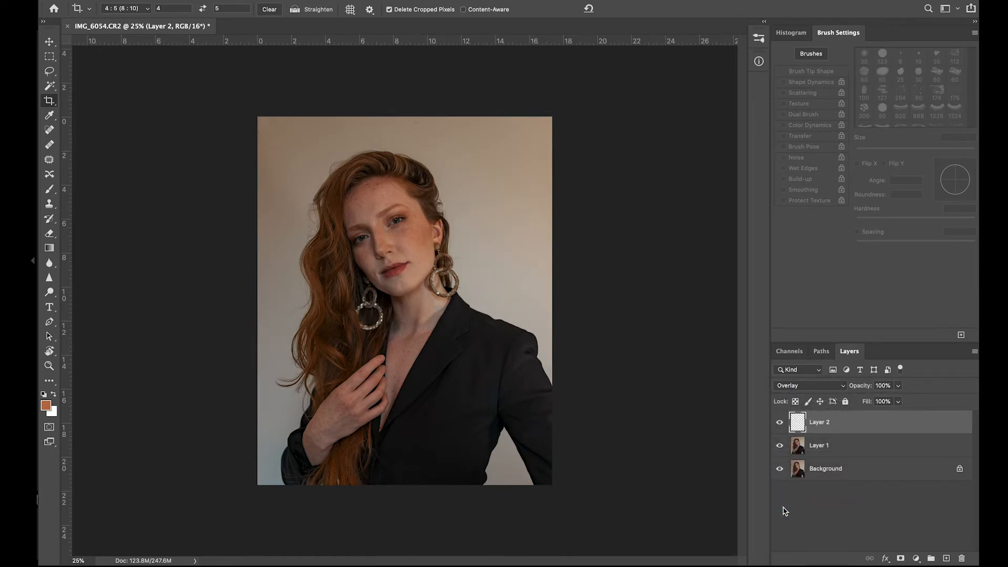
left_click(843, 389)
left_click(842, 386)
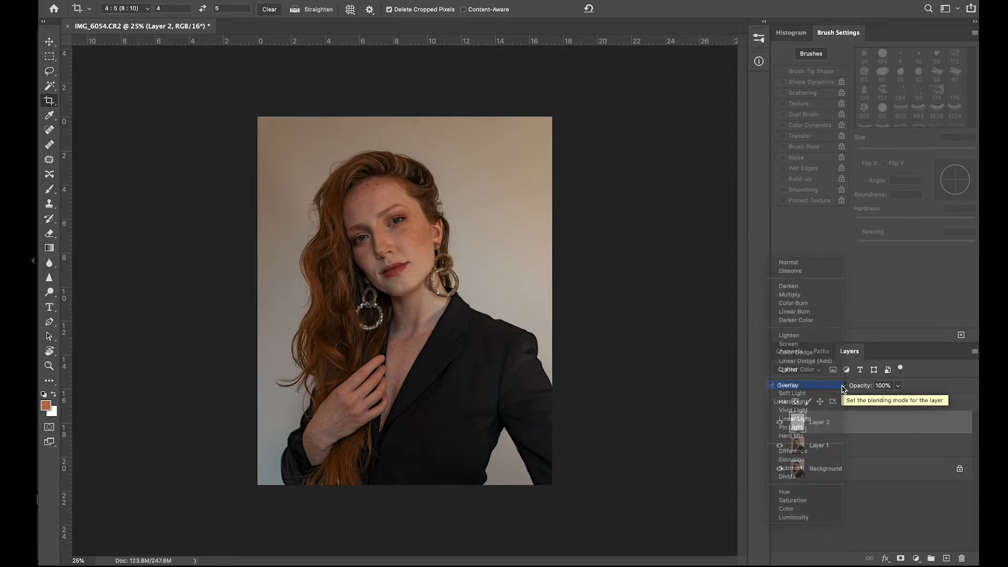
left_click(898, 386)
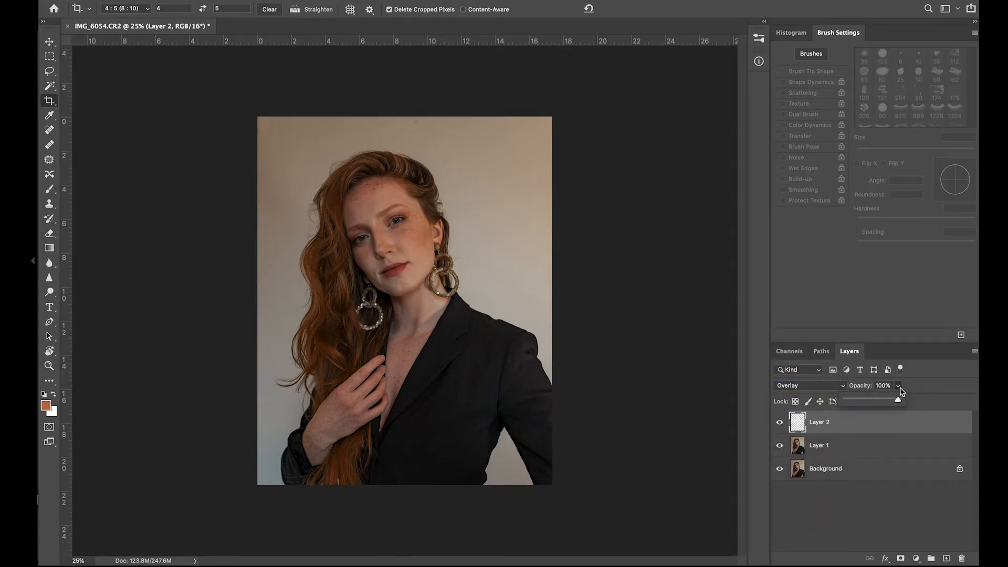
left_click_drag(897, 399, 865, 399)
left_click(859, 421)
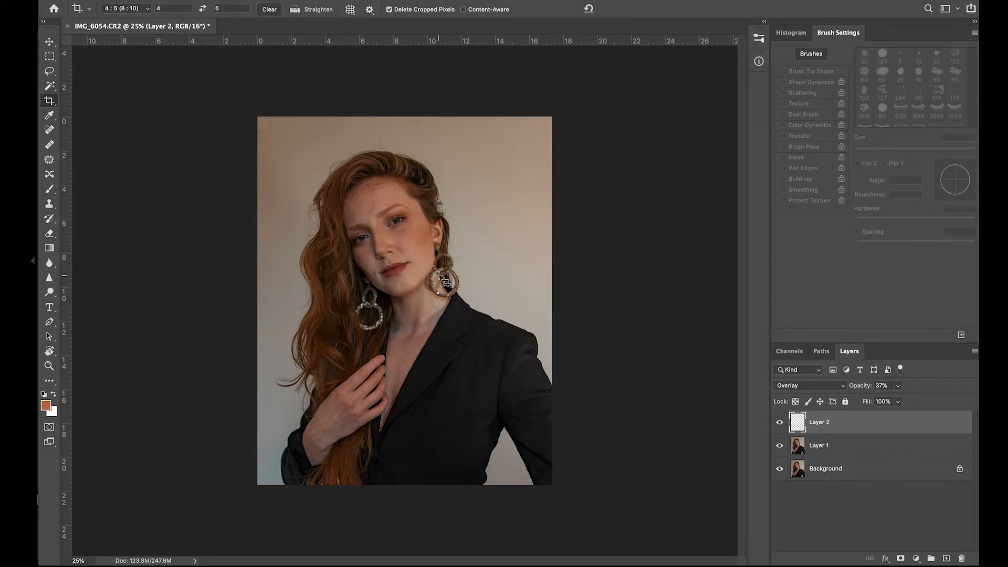
- Activate the soft round Brush for Layer 2 and enlarge it to 500 px
key("b")
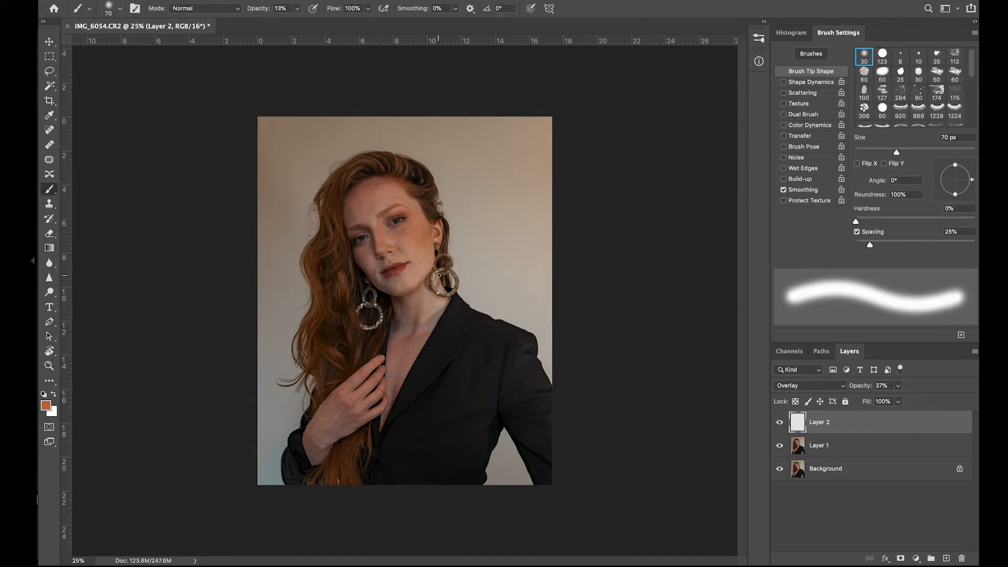
key("bracketright")
key("bracketright")
key("bracketright")
key("bracketright")
key("bracketright")
key("bracketright")
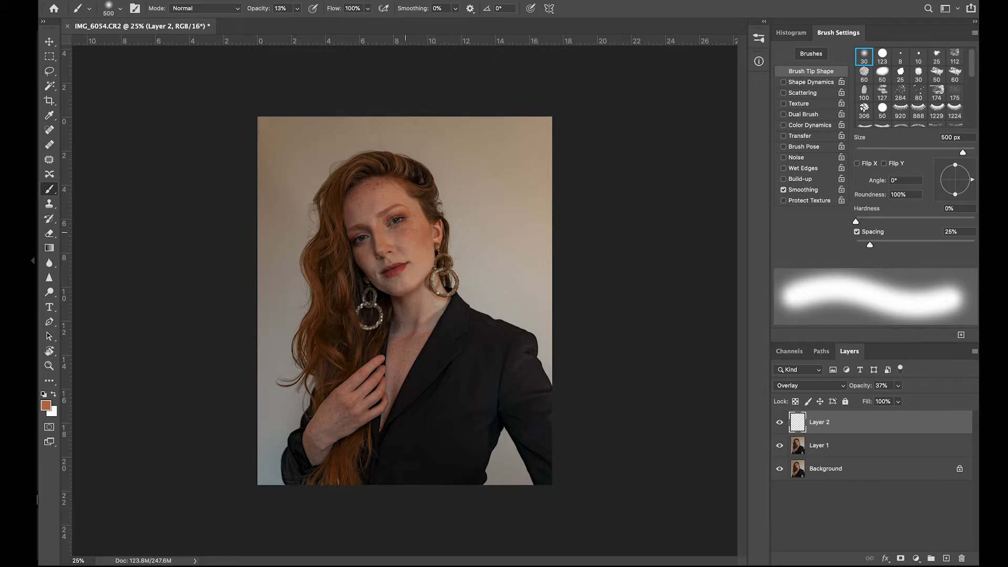
- Sample a warm skin tone from the forehead as the foreground color for the Brush
key("i")
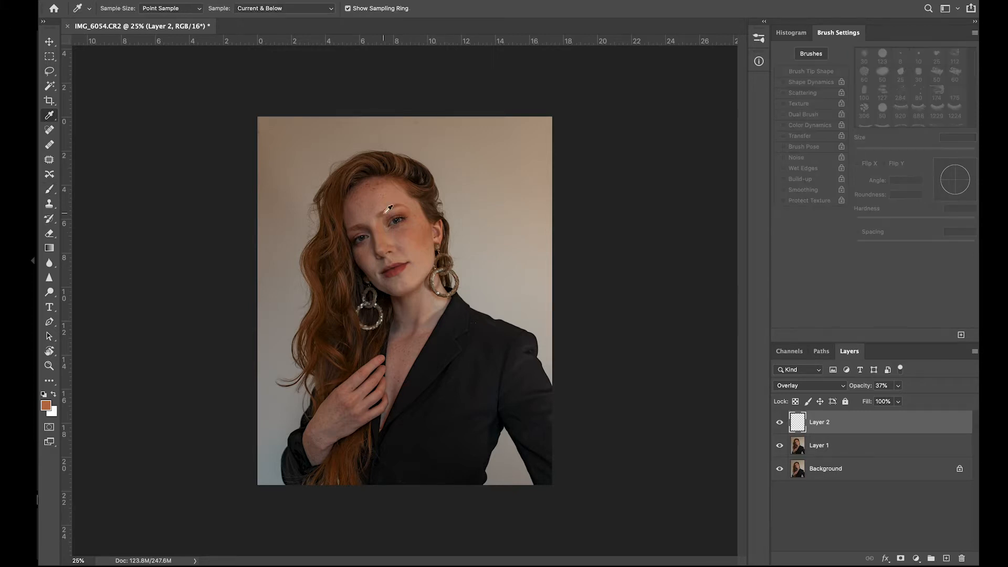
left_click(393, 184)
left_click(378, 184)
left_click(397, 196)
left_click(394, 190)
key("b")
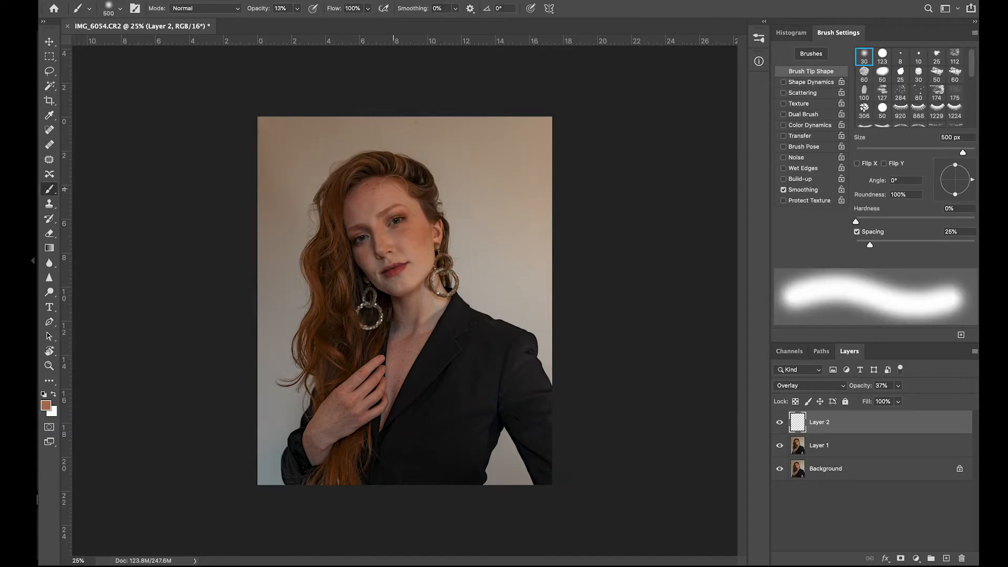
- Reduce the brush to 250 px, set its opacity to 28%, and dab the skin tone around the eye nearer the visible ear
key("bracketleft")
key("bracketleft")
key("bracketleft")
left_click(411, 214)
left_click(297, 9)
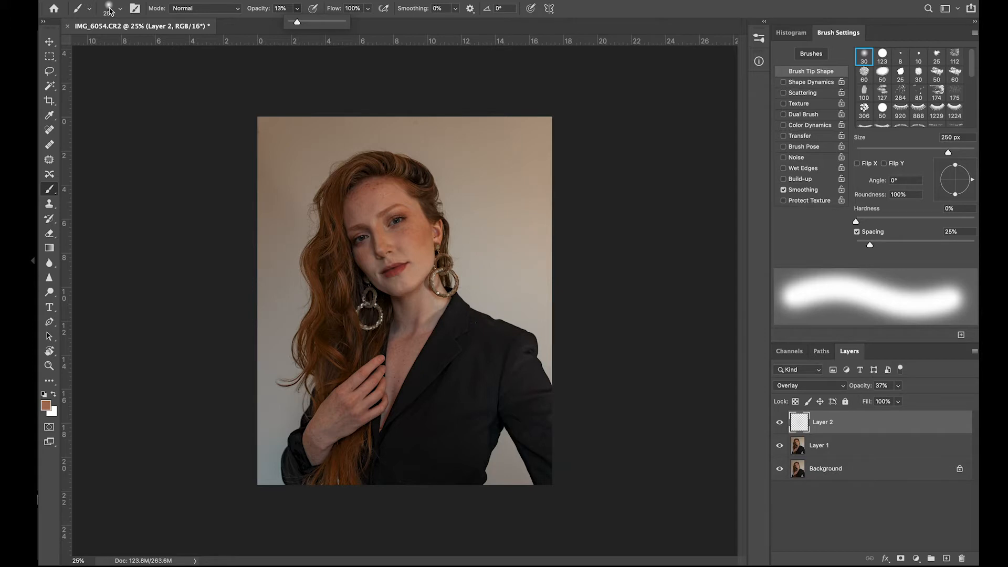
left_click_drag(298, 22, 305, 23)
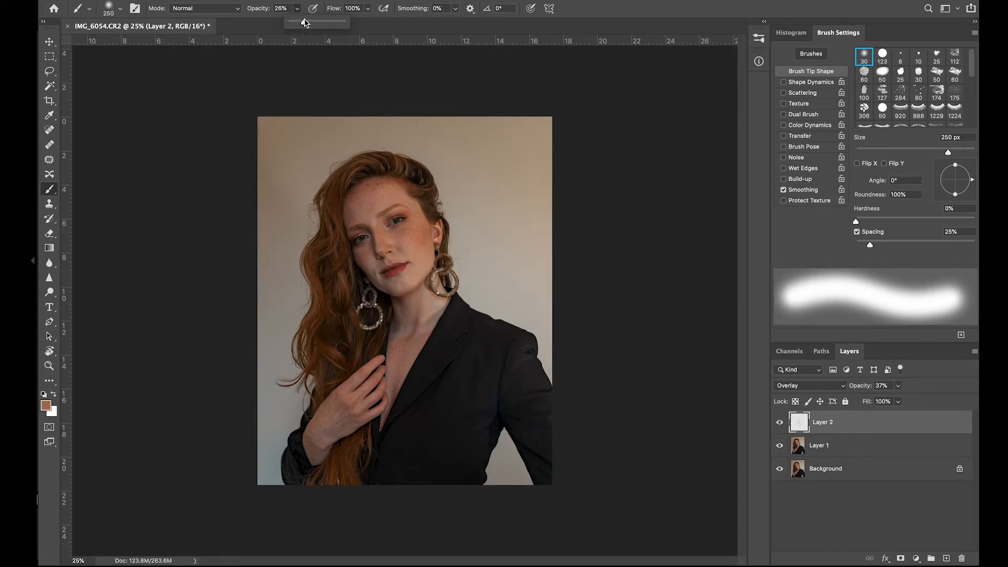
left_click(261, 18)
mouse_move(410, 204)
left_mouse_down()
mouse_move(418, 211)
mouse_move(408, 202)
left_mouse_up()
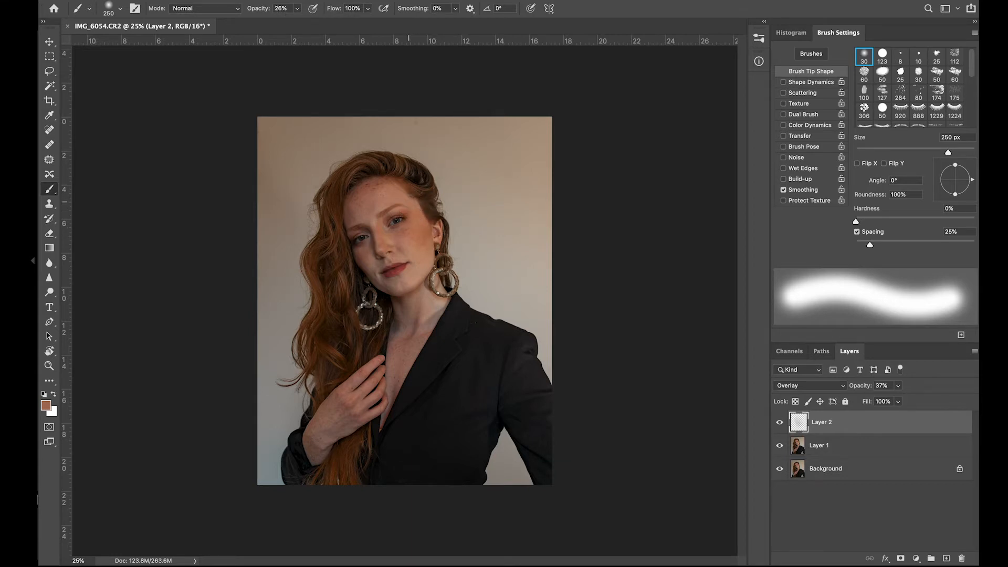
- Raise the brush opacity to 70% and paint the skin tone over the outer eye and temple
left_click(297, 8)
left_click(321, 22)
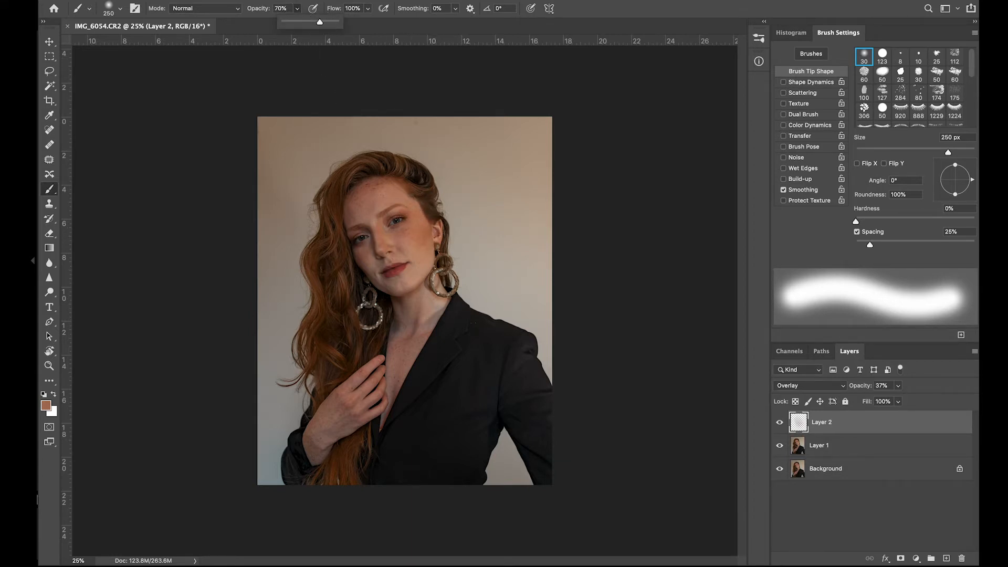
left_click(416, 196)
left_click_drag(416, 197, 417, 203)
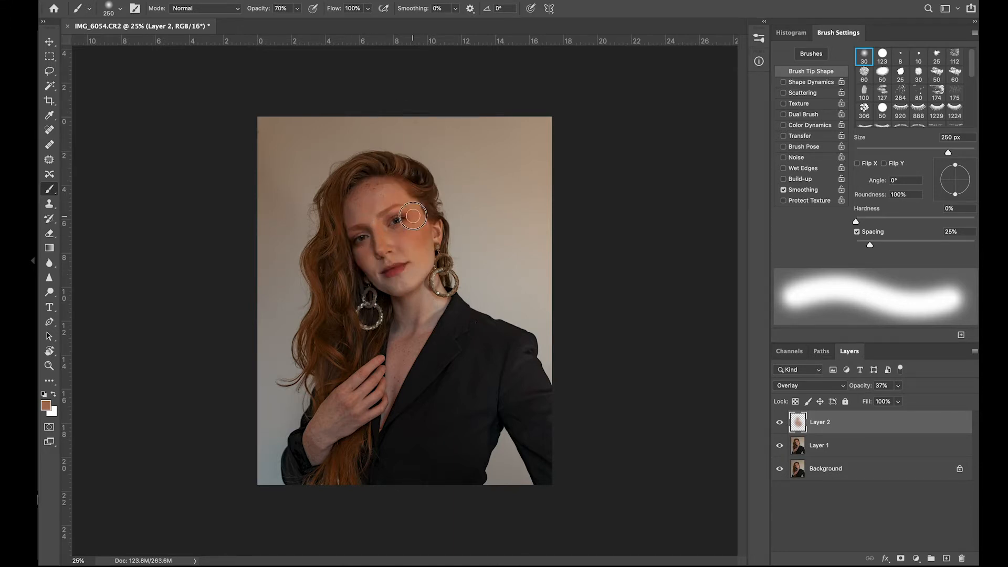
- Compare the portrait with and without Layer 2, and undo the last three brush strokes
left_click(780, 423)
left_click(780, 423)
left_click(780, 422)
left_click(780, 422)
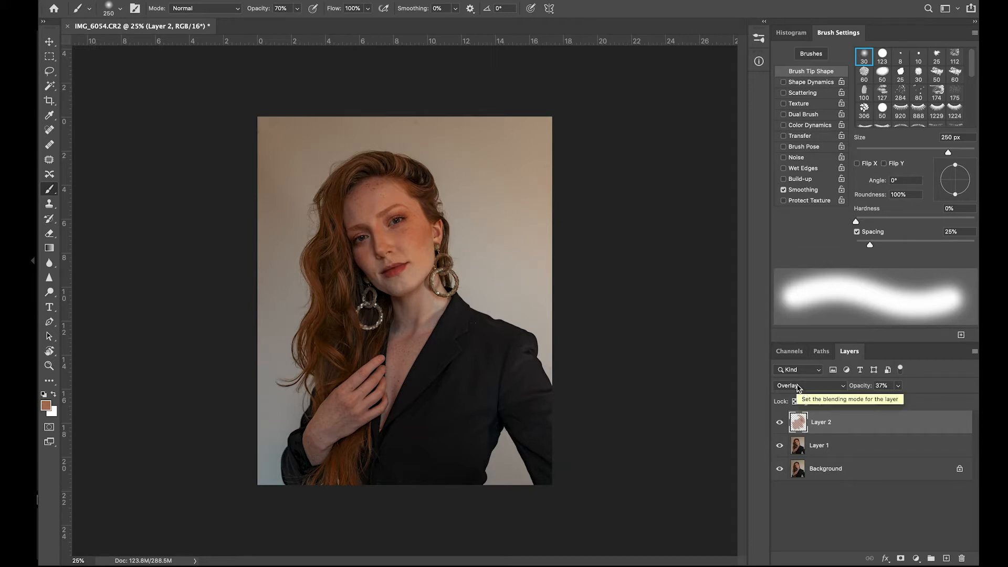
key("super+z")
key("super+z")
key("super+z")
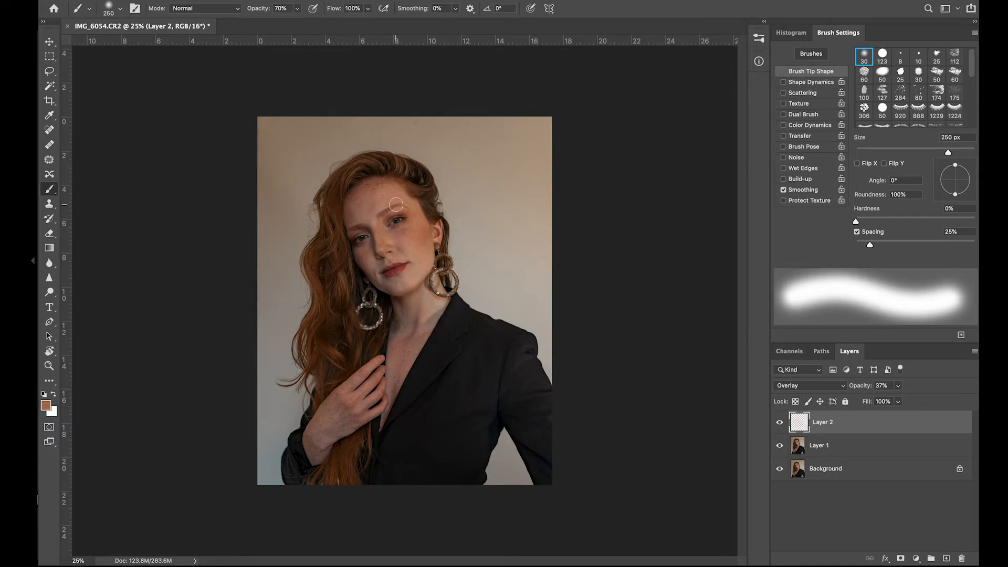
- Paint the skin tone across the eyelid as eyeshadow, reduce the brush to 175 px, and undo the last stroke
mouse_move(391, 209)
left_mouse_down()
mouse_move(423, 211)
mouse_move(415, 219)
left_mouse_up()
key("bracketleft")
key("bracketleft")
key("super+z")
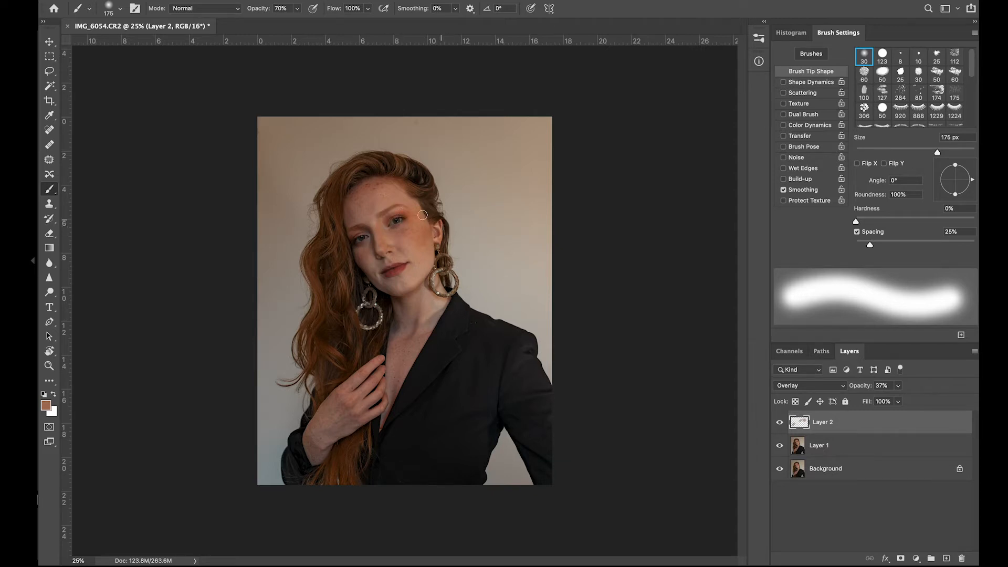
- Set the brush to 250 px with 21% opacity and tint the temple and cheek near the ear
key("bracketright")
key("bracketright")
key("bracketright")
key("bracketright")
key("bracketright")
left_click(297, 8)
left_click_drag(286, 22, 272, 22)
left_click_drag(414, 226, 426, 235)
left_click(421, 216)
left_click(423, 246)
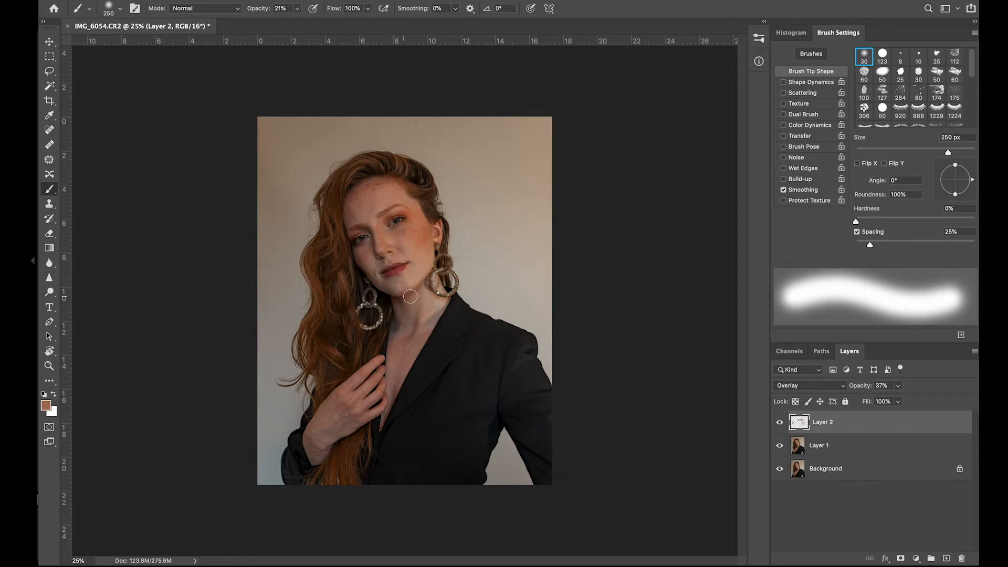
- Paint the same warm tone lightly along the face edge, the top hair, and down the long wavy hair
left_click(373, 263)
left_click(416, 180)
left_click(346, 174)
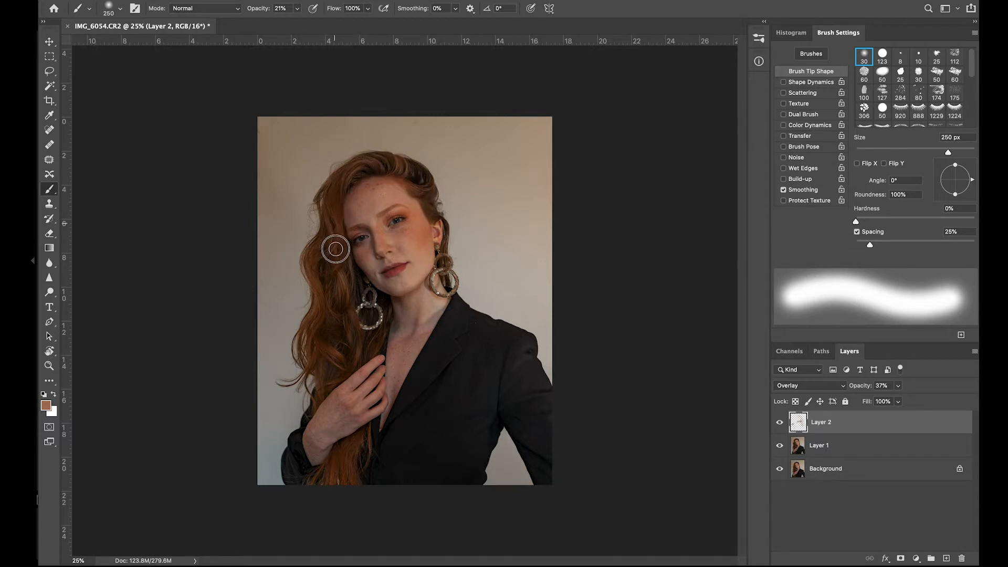
mouse_move(344, 279)
left_mouse_down()
mouse_move(333, 274)
mouse_move(325, 343)
mouse_move(320, 317)
mouse_move(324, 370)
left_mouse_up()
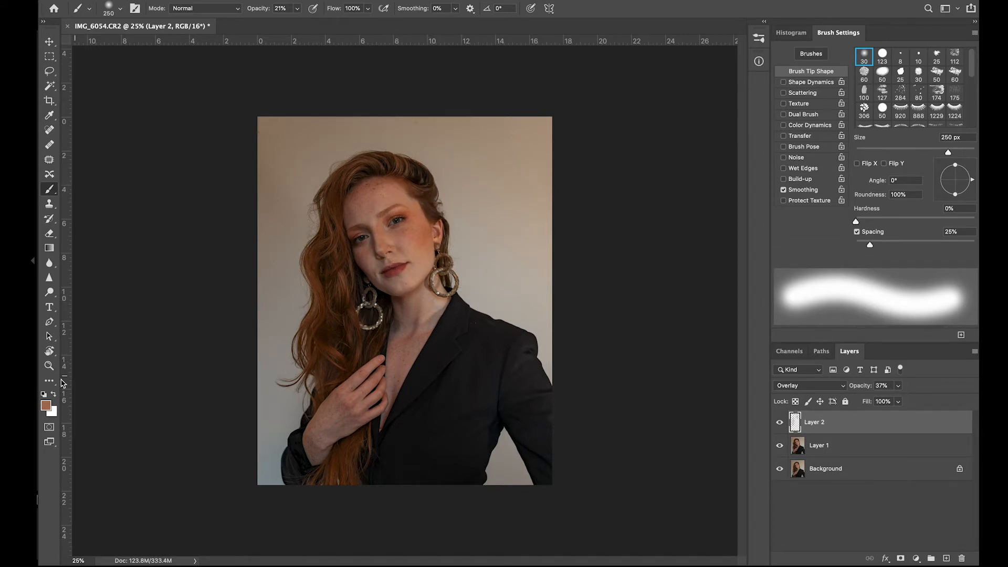
- Sample a dark shadow tone under the chin and paint the neck with a 175 px brush at 53% opacity
key("i")
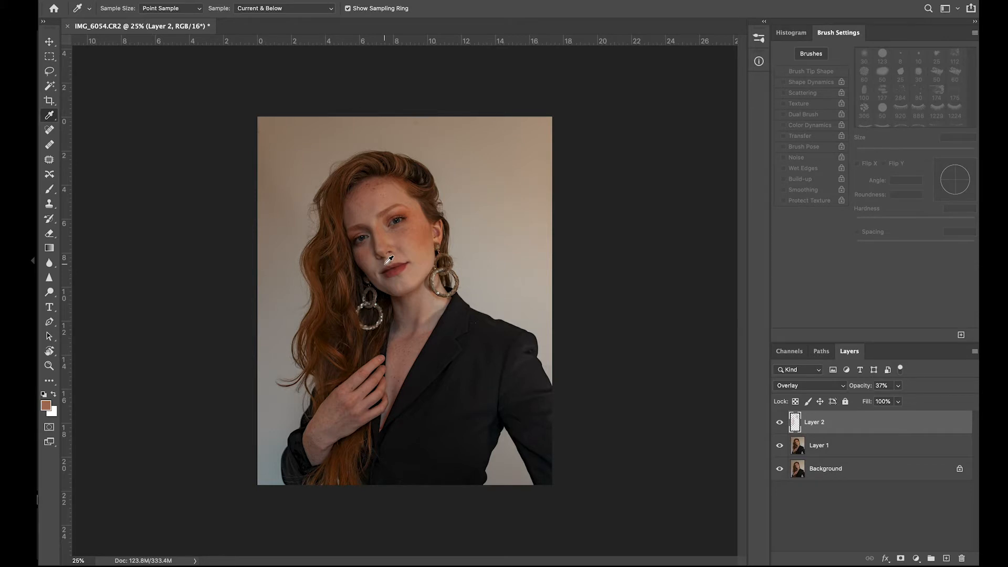
left_click(401, 302)
key("b")
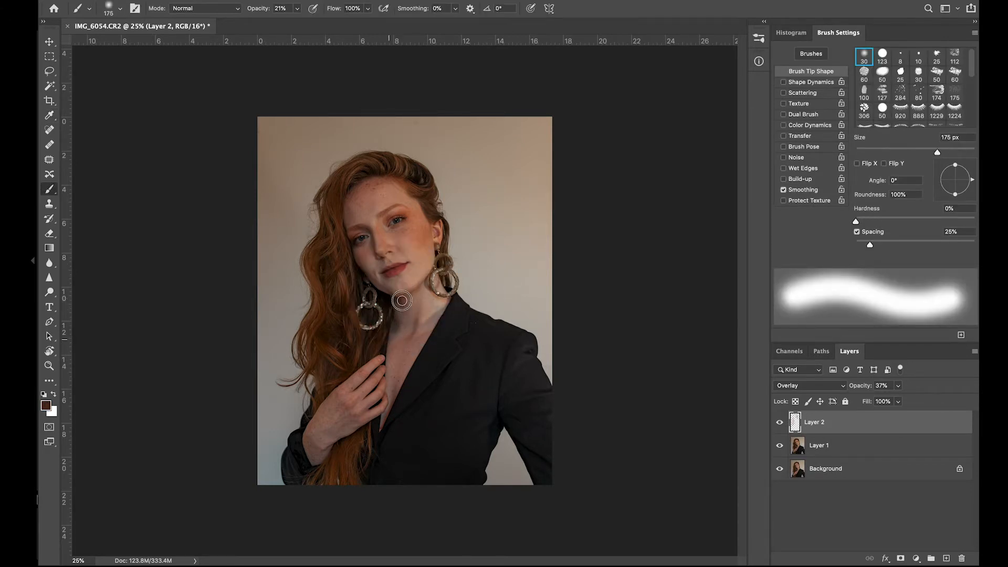
left_click(297, 10)
left_click(315, 23)
left_click(391, 324)
mouse_move(440, 325)
left_mouse_down()
mouse_move(414, 311)
mouse_move(426, 336)
left_mouse_up()
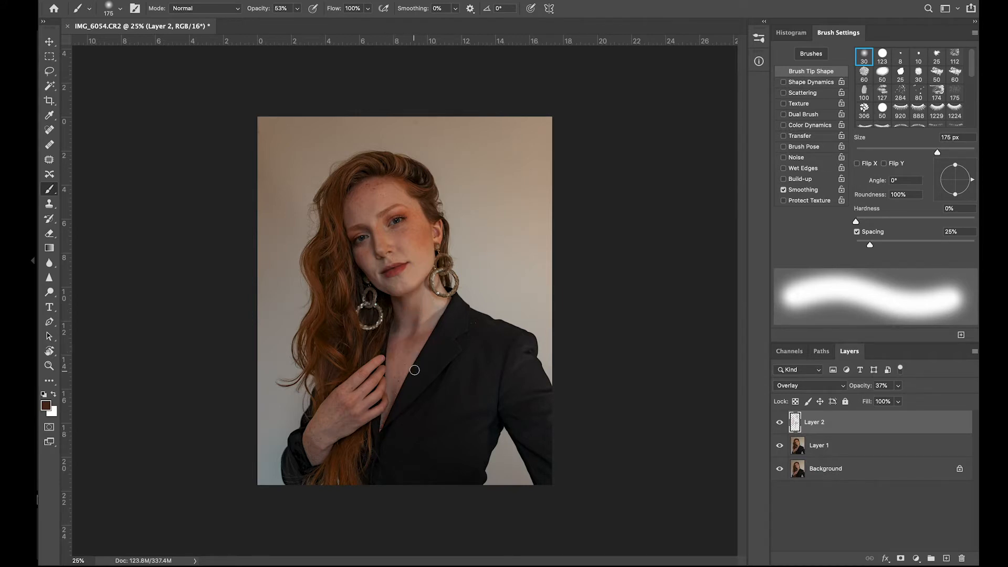
- Deepen the shadows under the jaw and down the long wavy hair with the dark tone
mouse_move(394, 299)
left_mouse_down()
mouse_move(387, 343)
mouse_move(389, 296)
left_mouse_up()
mouse_move(352, 273)
left_mouse_down()
mouse_move(348, 318)
mouse_move(329, 328)
left_mouse_up()
mouse_move(318, 366)
left_mouse_down()
mouse_move(301, 452)
mouse_move(322, 465)
mouse_move(298, 453)
left_mouse_up()
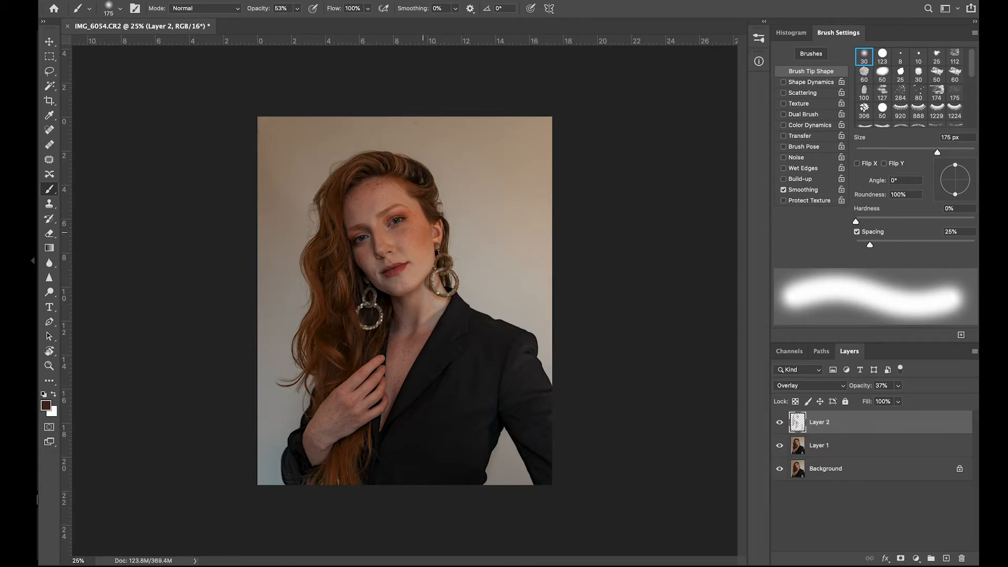
- Pick a light pinkish skin tone from the chin as the foreground color and reduce the brush to 90 px
left_click(45, 405)
left_click_drag(409, 278, 407, 284)
left_click(917, 297)
key("bracketleft")
key("bracketleft")
key("bracketleft")
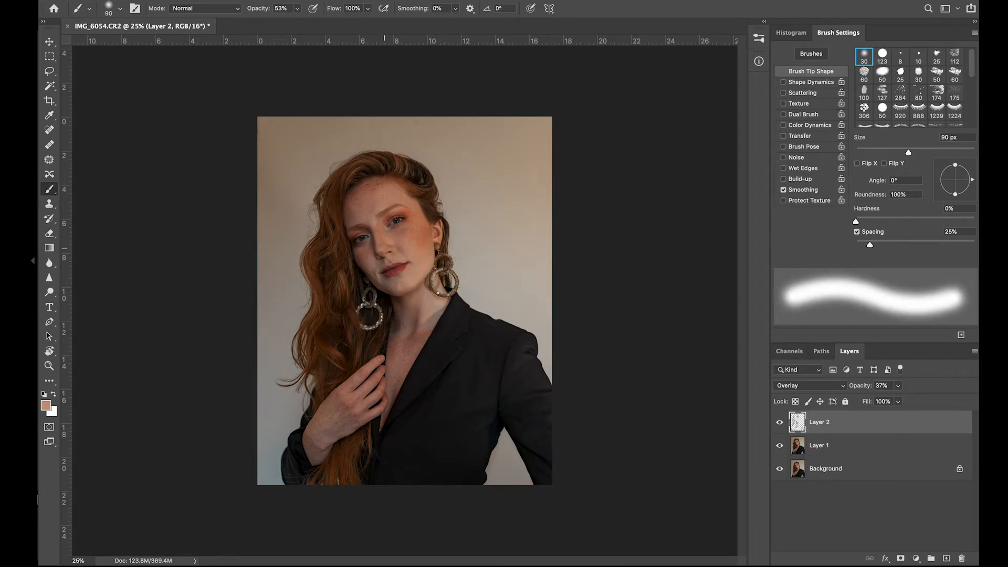
- Enlarge the brush to 150 px for working on a close-up of the face
scroll(381, 250, "up", 5)
scroll(381, 249, "up", 2)
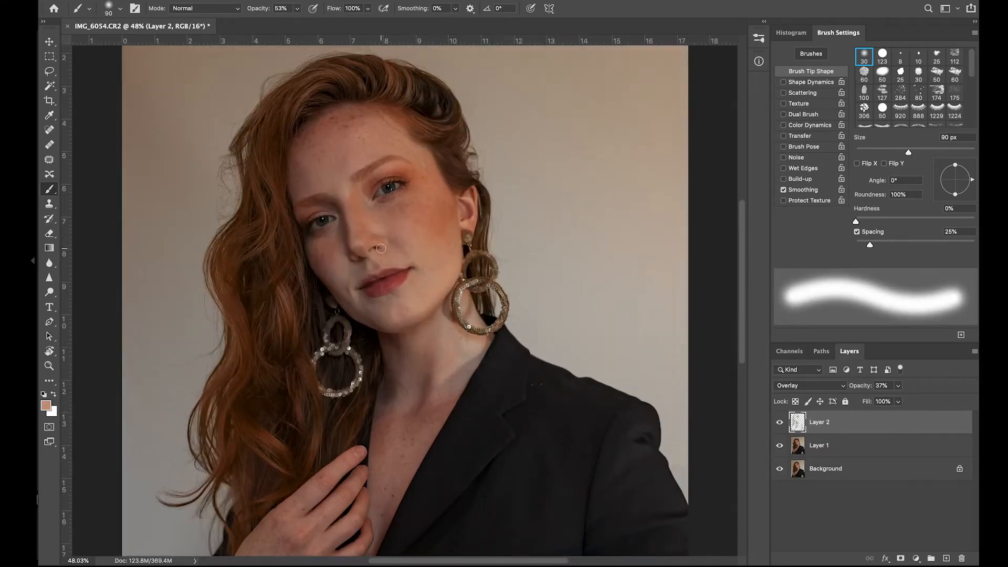
scroll(381, 249, "up", 3)
scroll(352, 205, "up", 2)
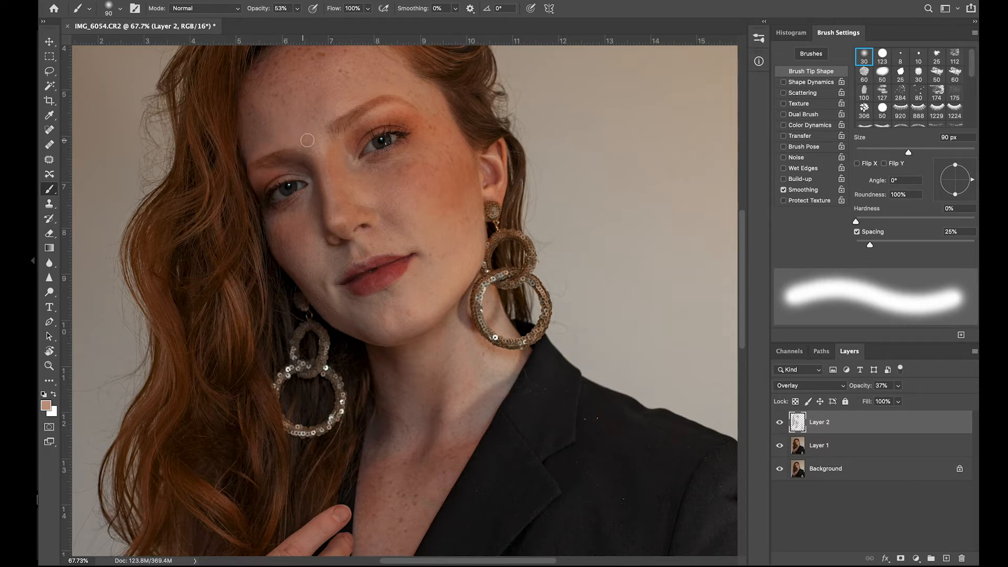
key("bracketright")
key("bracketright")
key("bracketright")
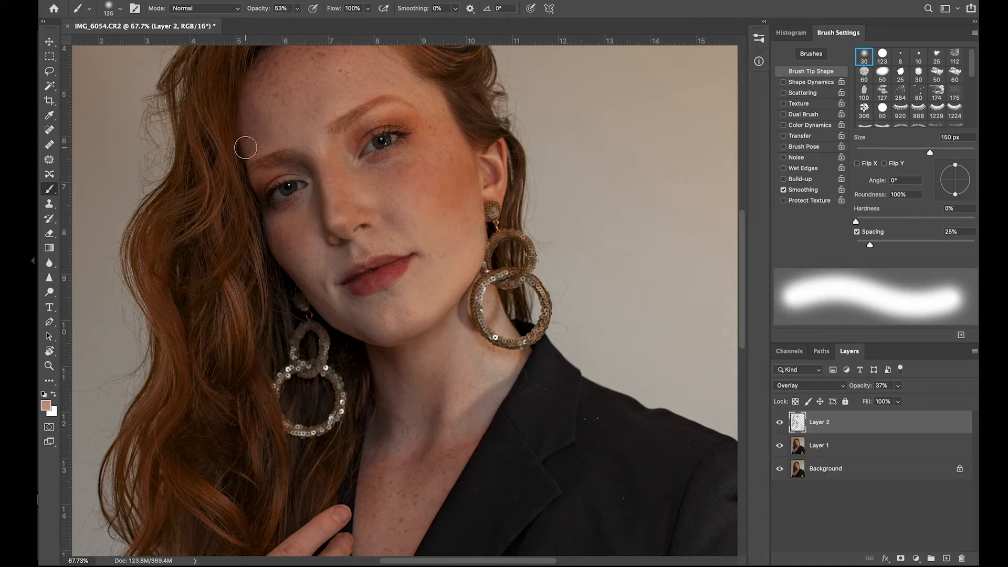
- Sample the reddish skin tone beneath the eye, reduce the brush to 50 px, and tint the eyebrows
key("bracketleft")
key("bracketleft")
key("bracketleft")
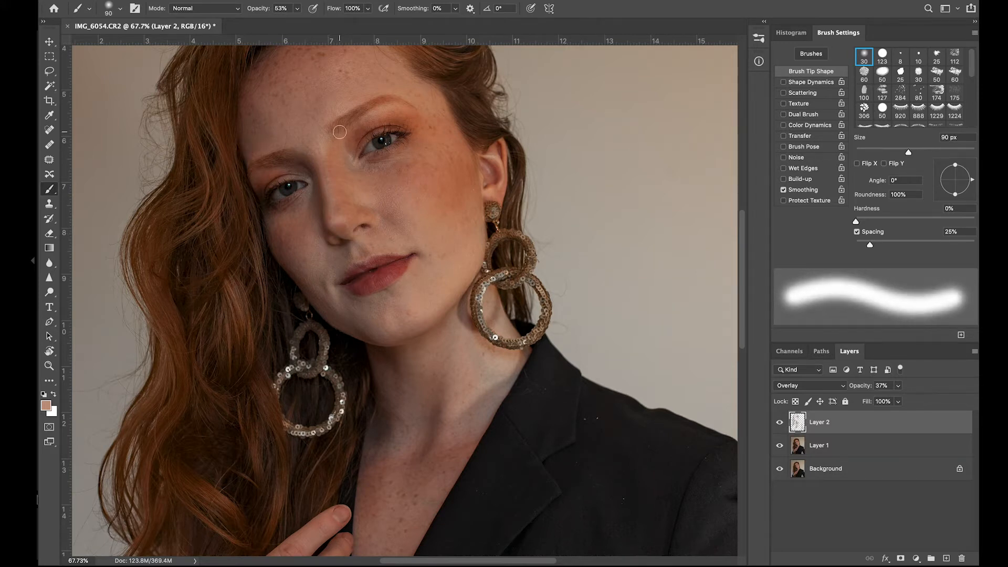
key("i")
left_click(394, 169)
key("b")
key("bracketleft")
key("bracketleft")
key("bracketleft")
key("bracketleft")
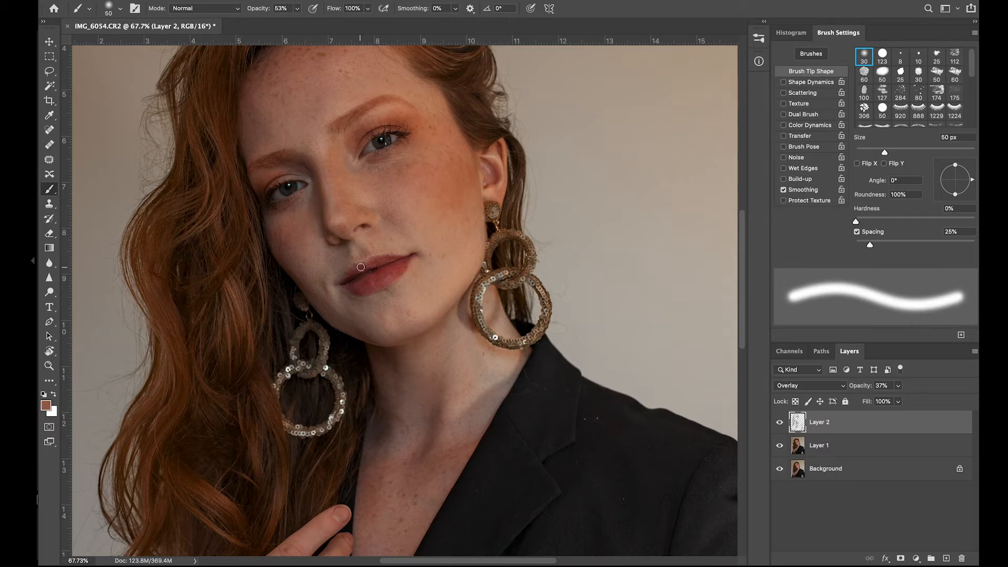
- Sample the muted tone at the inner eye corner beside the nose and choose a lighter shade of it as foreground color
left_click(310, 189, "alt")
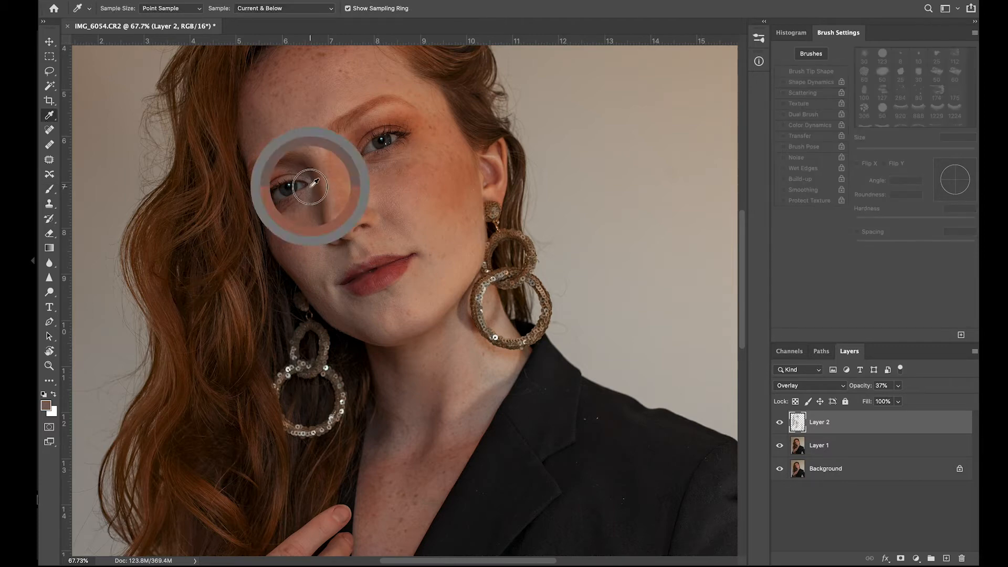
left_click(45, 406)
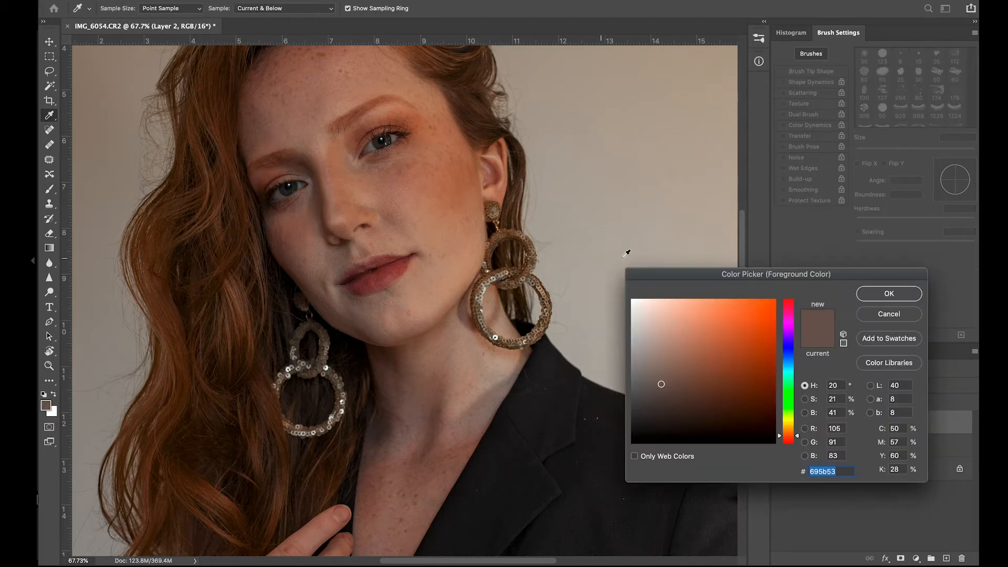
left_click_drag(659, 380, 653, 361)
left_click(887, 293)
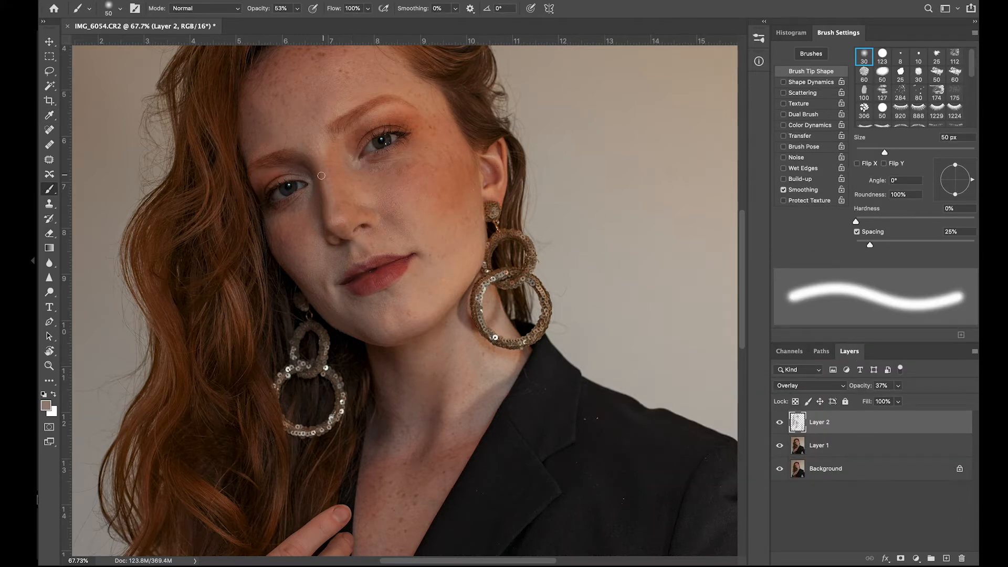
- Dab the lighter tone at the inner eye corner with 74% brush opacity and under the eye with 91%
left_click(297, 9)
left_click_drag(305, 23, 312, 24)
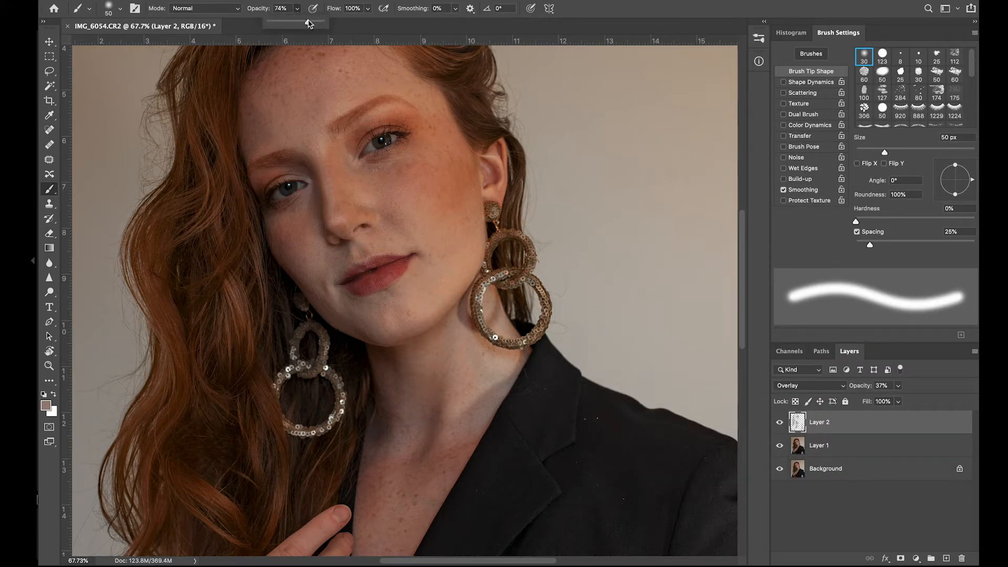
left_click(356, 156)
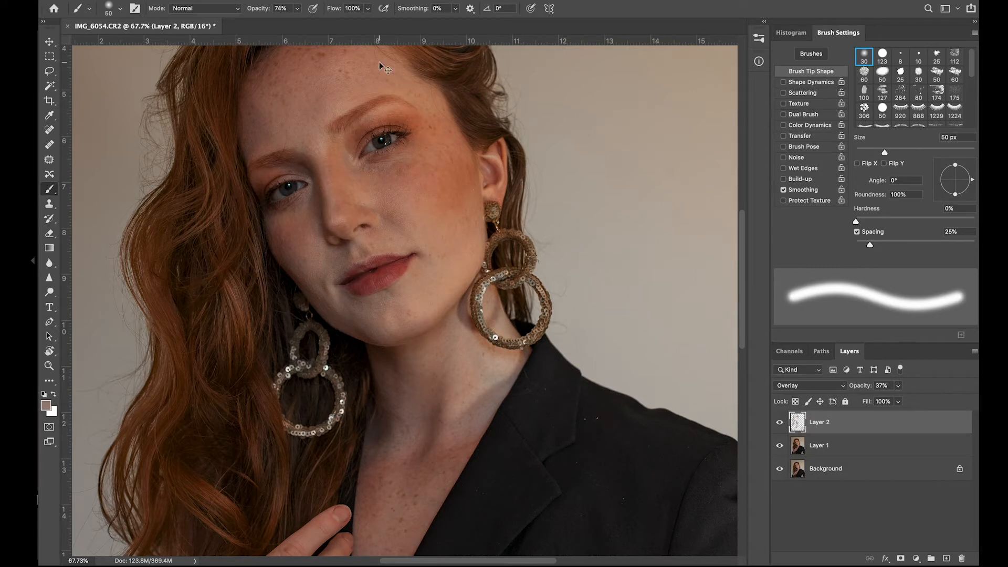
left_click(297, 8)
left_click_drag(300, 21, 306, 21)
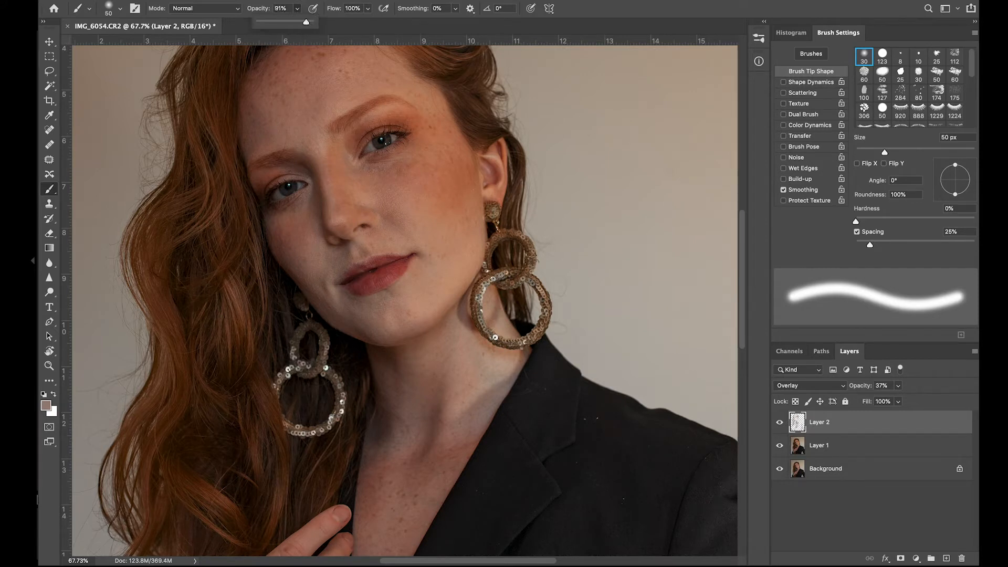
left_click(375, 170)
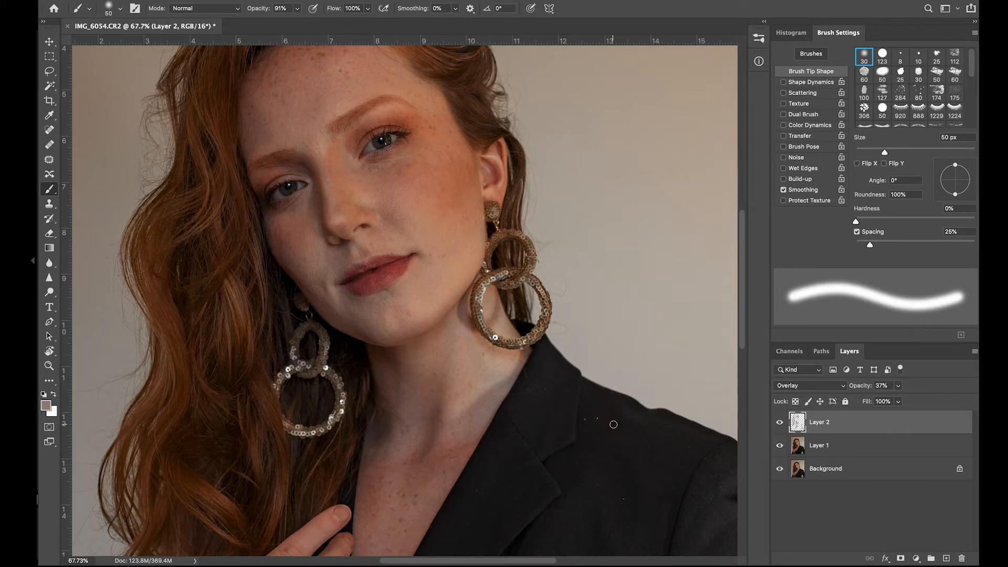
- Review the painted tint on the whole portrait and close up on the face
key("super+0")
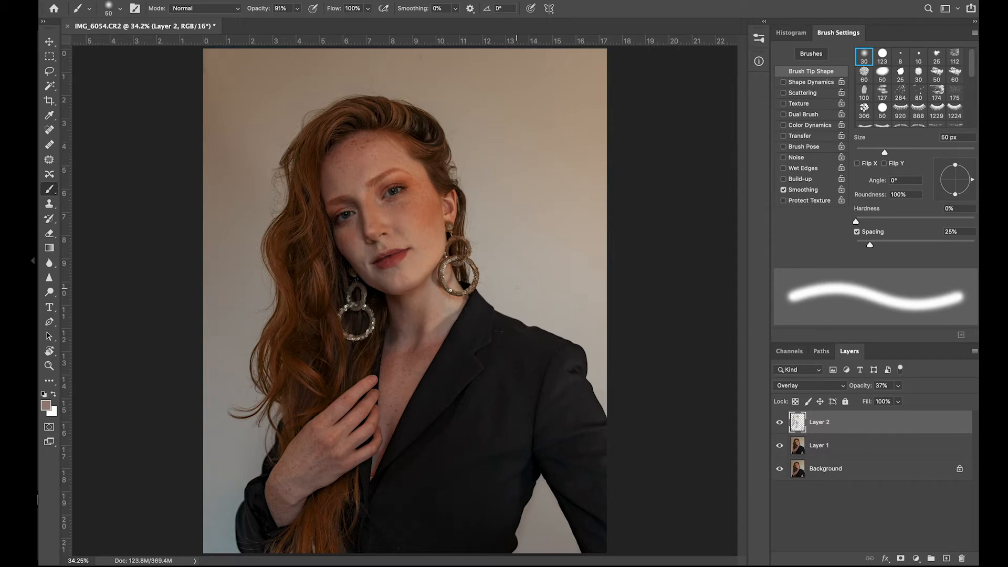
scroll(407, 283, "up", 3)
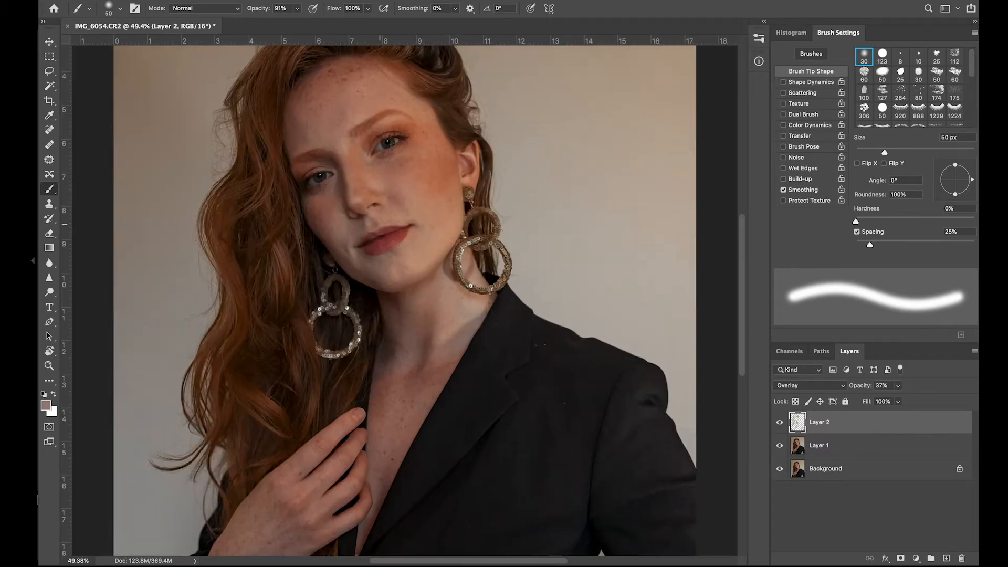
scroll(404, 220, "up", 2)
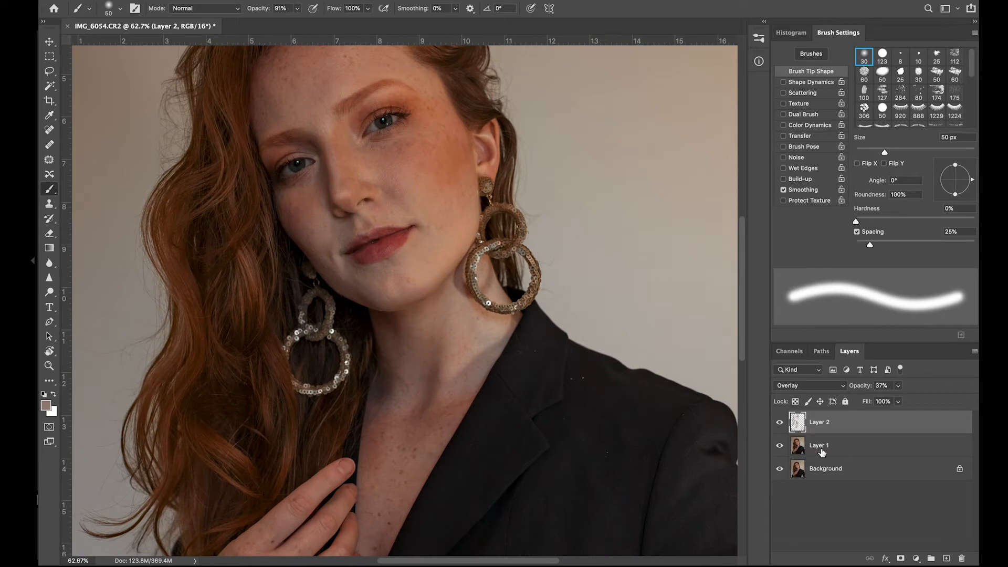
- Add an empty layer directly above Layer 1, beneath the painted Overlay layer
scroll(650, 358, "up", 2)
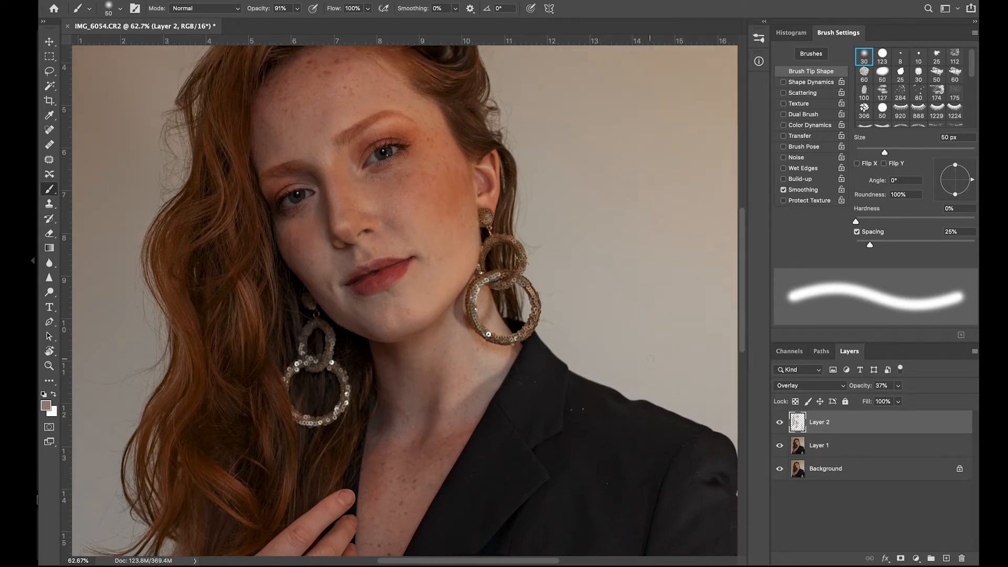
left_click(812, 447)
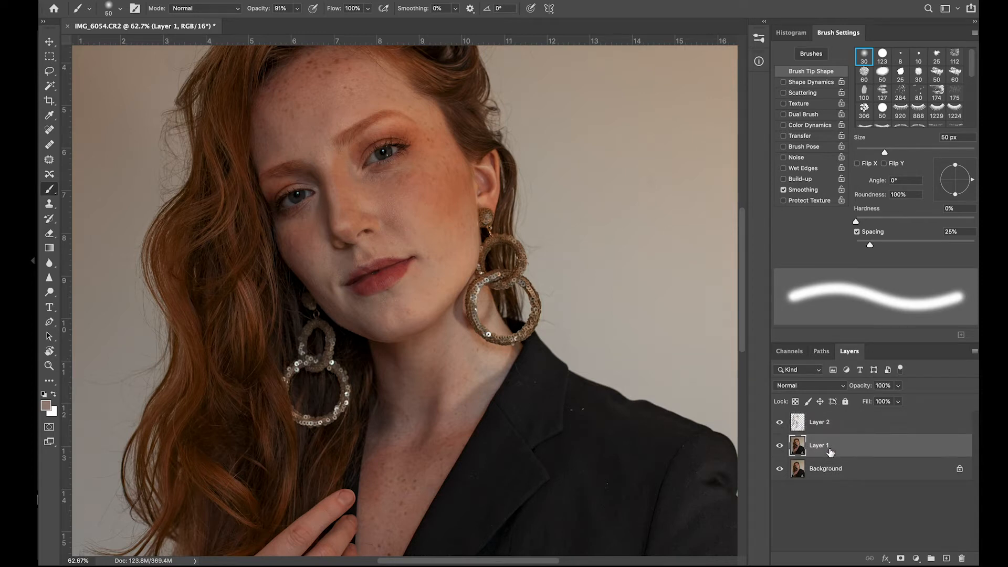
left_click(947, 559)
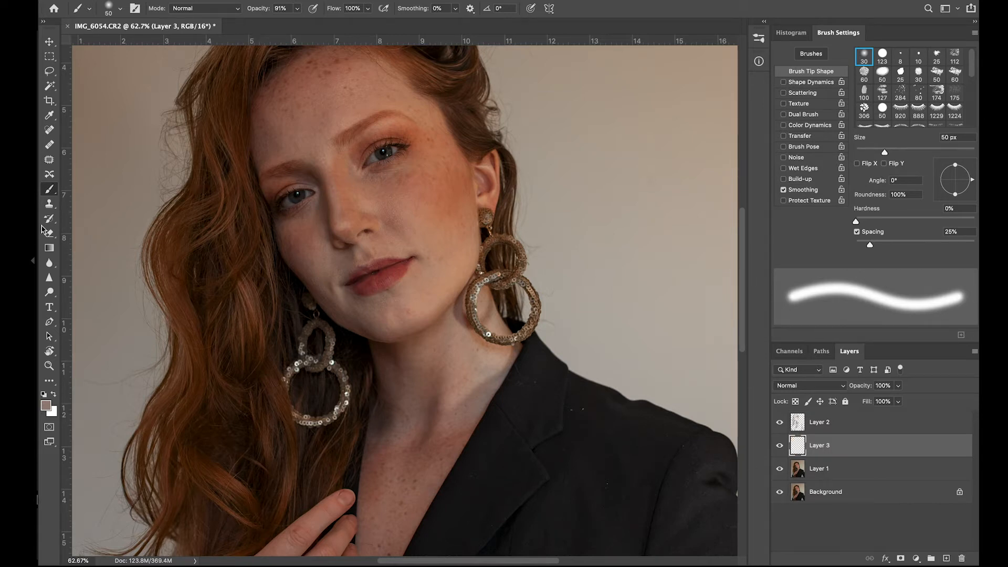
- Set up the Clone Stamp with a 70 px brush and 23% opacity
left_click(49, 203)
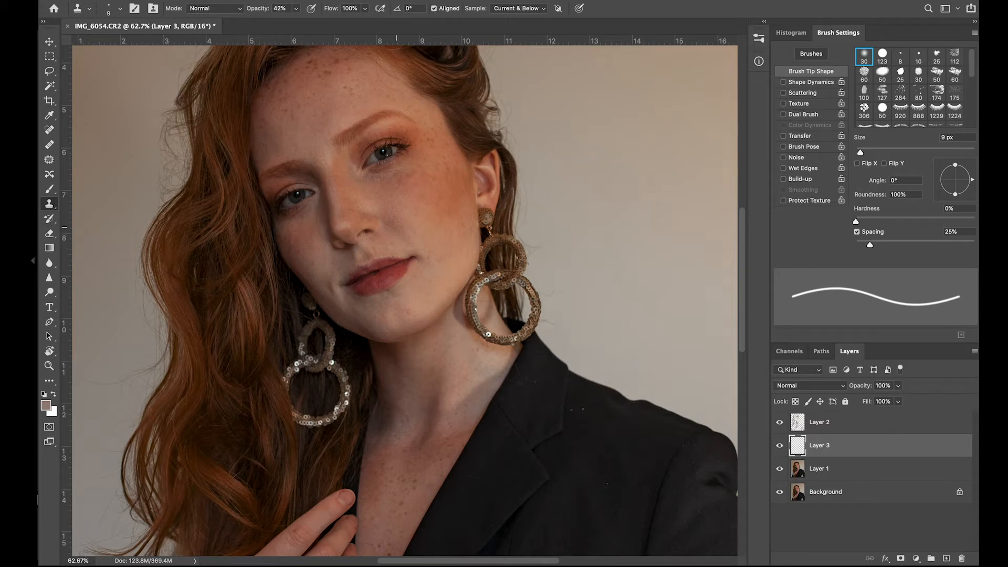
key("bracketright")
key("bracketright")
key("bracketright")
key("bracketright")
key("bracketright")
key("bracketright")
key("bracketright")
key("bracketright")
key("bracketright")
key("bracketleft")
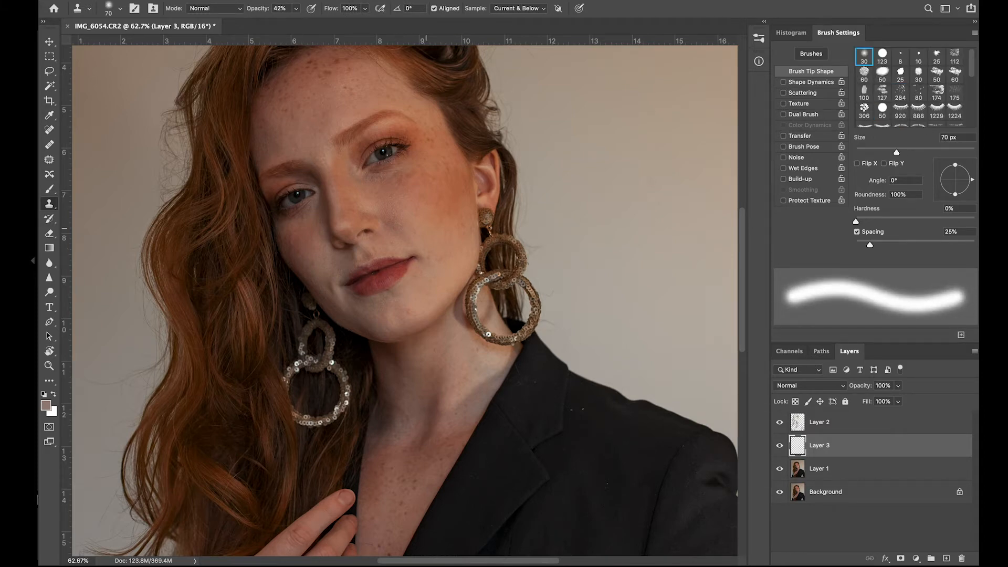
scroll(488, 334, "up", 5)
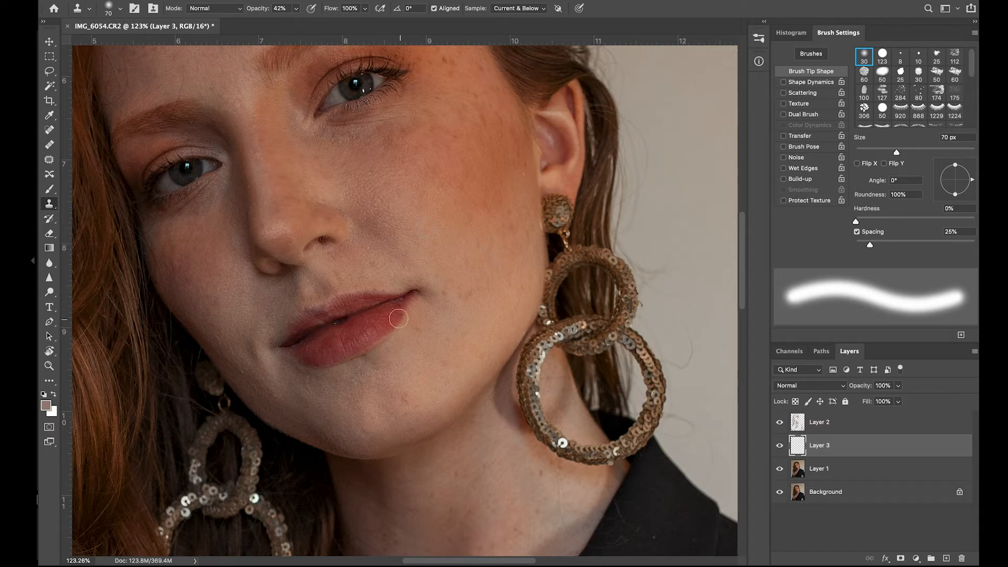
left_click(296, 8)
left_click_drag(294, 21, 285, 23)
scroll(435, 228, "up", 2)
scroll(436, 228, "left", 1)
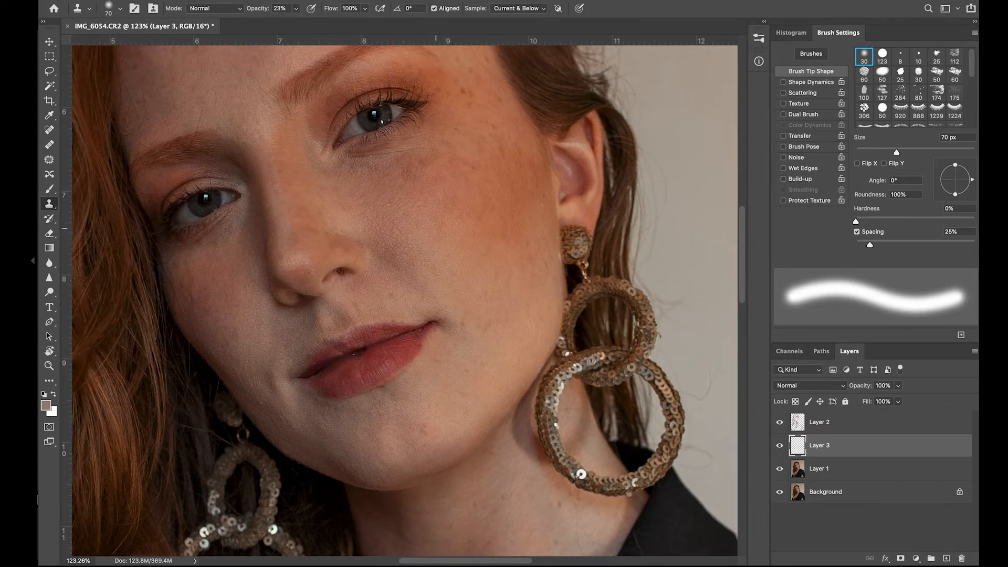
- Examine the skin around the mouth, chin, nose and cheeks close up for uneven tones
scroll(436, 228, "up", 5)
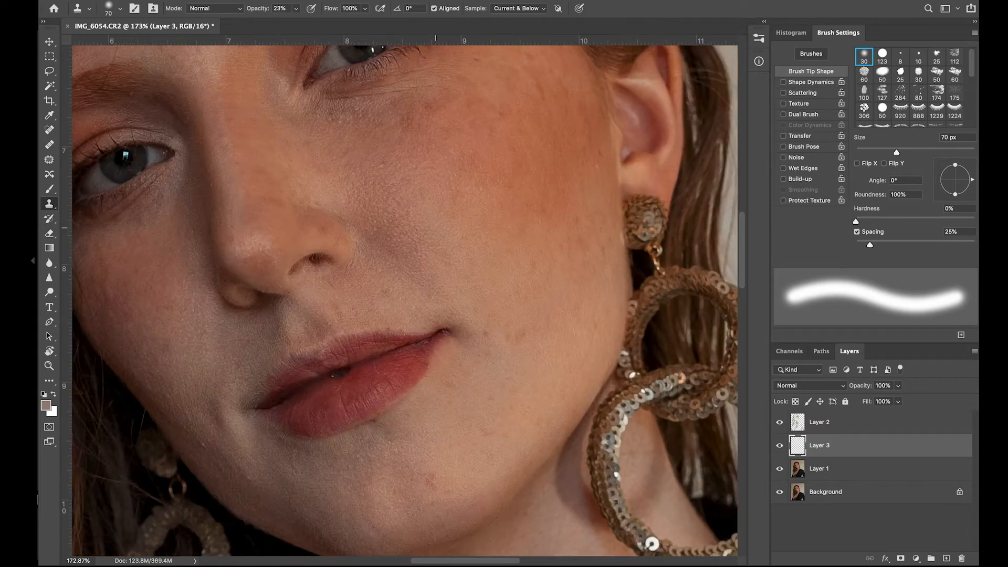
scroll(406, 301, "down", 2)
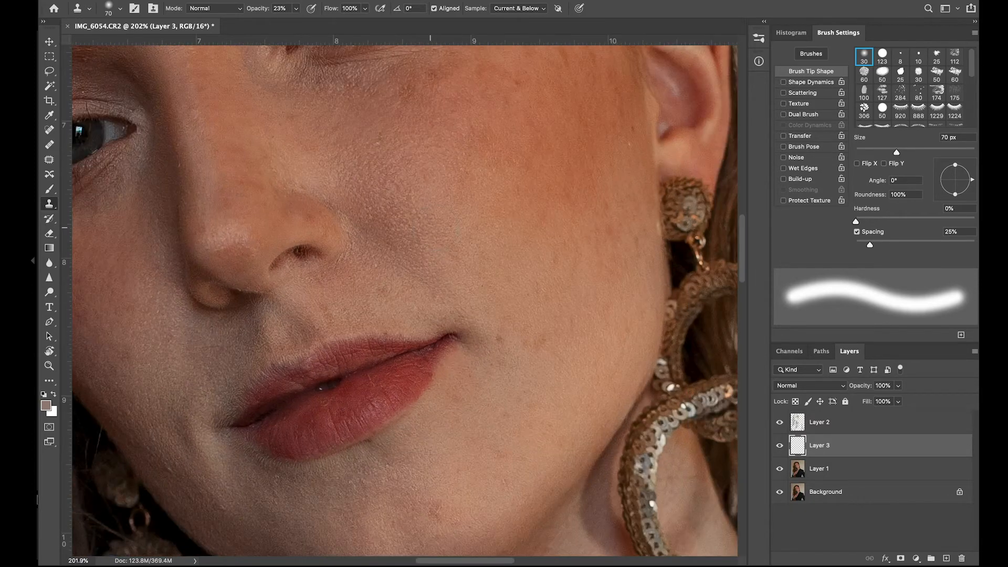
left_click_drag(441, 369, 495, 253)
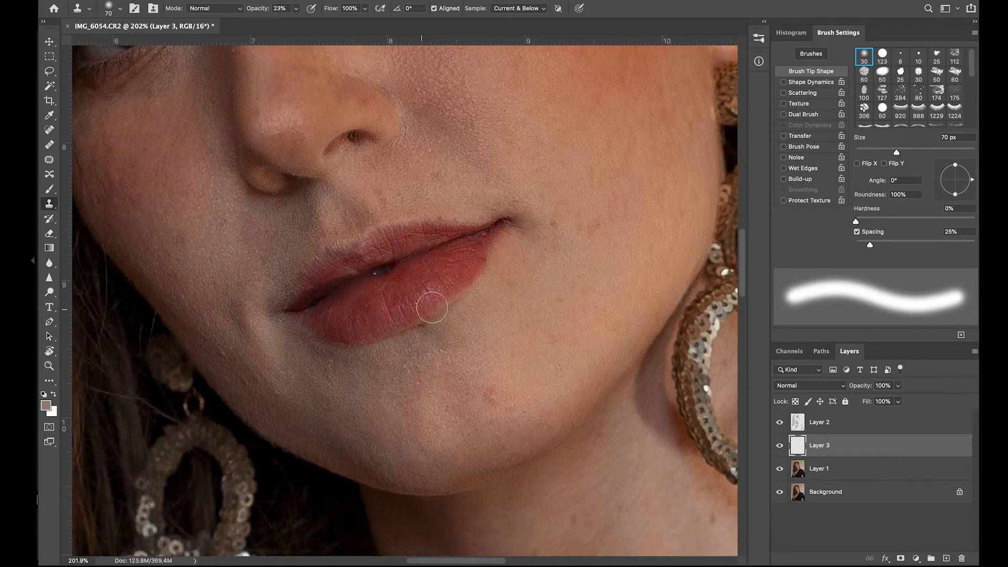
scroll(432, 308, "down", 3)
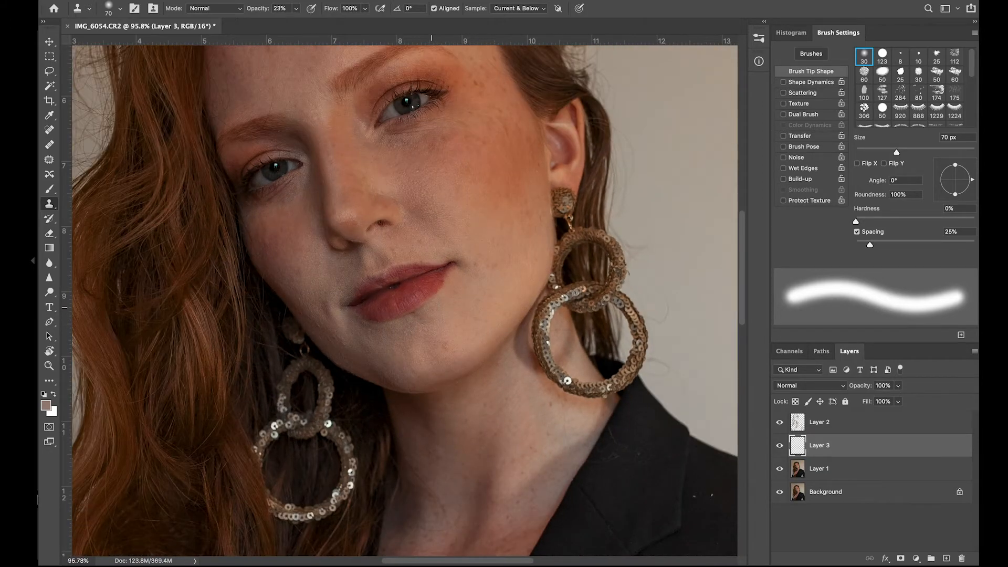
left_click_drag(421, 249, 419, 335)
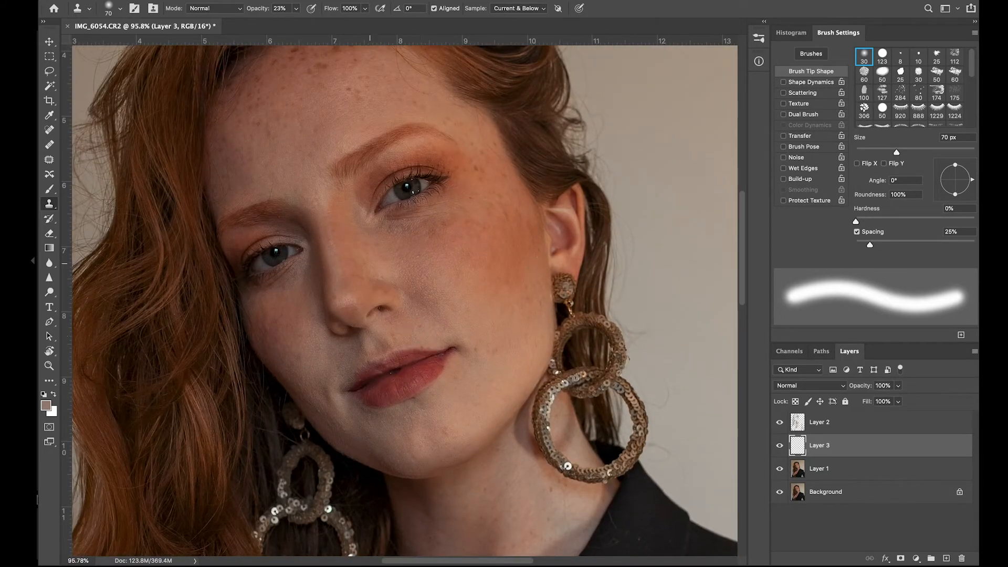
scroll(408, 301, "up", 2)
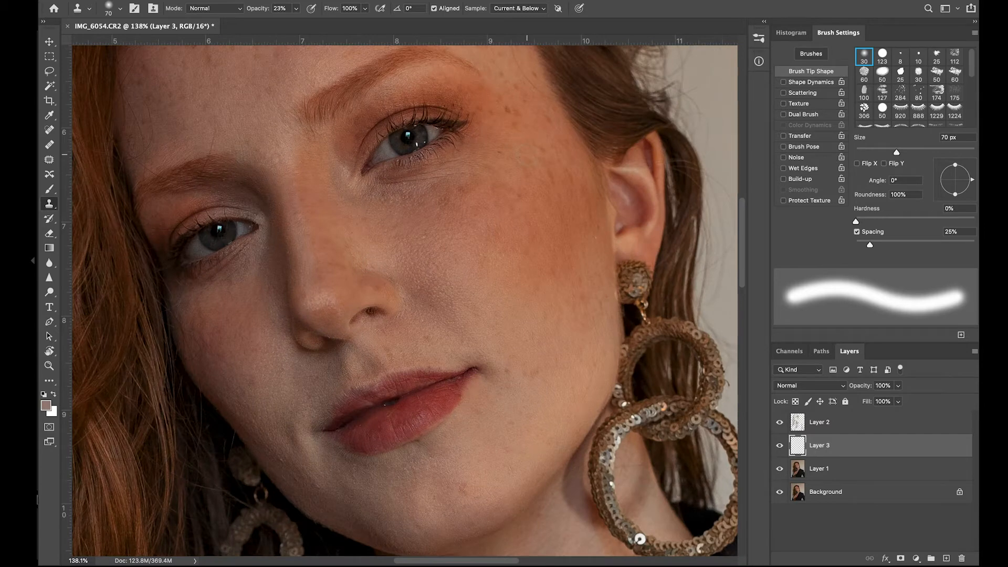
scroll(343, 358, "down", 1)
key("bracketleft")
key("bracketleft")
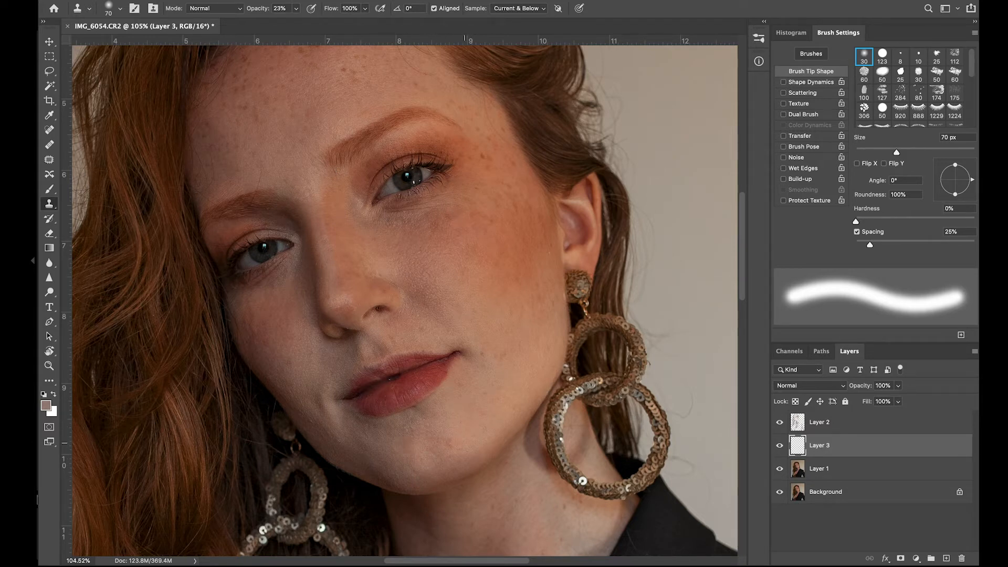
- Clone nearby skin over the uneven patches on the chin and below the lower lip on Layer 3
left_click(453, 439)
left_click(454, 436)
left_click(451, 439)
left_click(448, 418, "alt")
left_click(443, 424)
left_click(446, 417, "alt")
mouse_move(455, 410)
left_mouse_down()
mouse_move(454, 425)
mouse_move(421, 429)
mouse_move(412, 441)
left_mouse_up()
left_click(442, 420, "alt")
left_click(403, 451)
left_click(414, 439, "alt")
left_click(401, 439)
mouse_move(401, 439)
left_mouse_down()
mouse_move(403, 450)
mouse_move(389, 440)
left_mouse_up()
left_click(409, 439, "alt")
left_click(394, 439)
key("b")
key("bracketright")
key("bracketright")
key("bracketright")
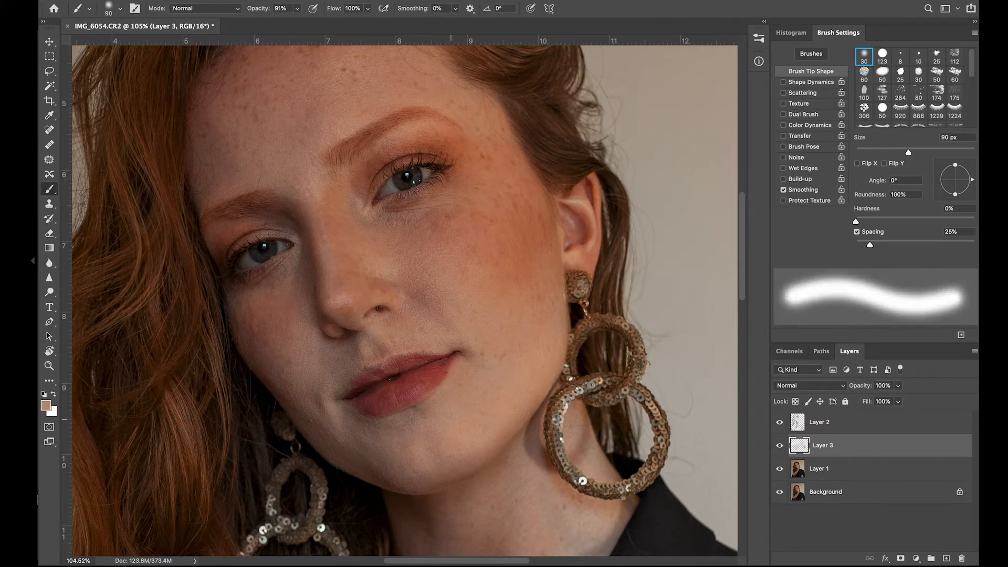
mouse_move(462, 422)
left_mouse_down()
mouse_move(414, 440)
mouse_move(451, 434)
left_mouse_up()
key("super+z")
left_click(50, 204)
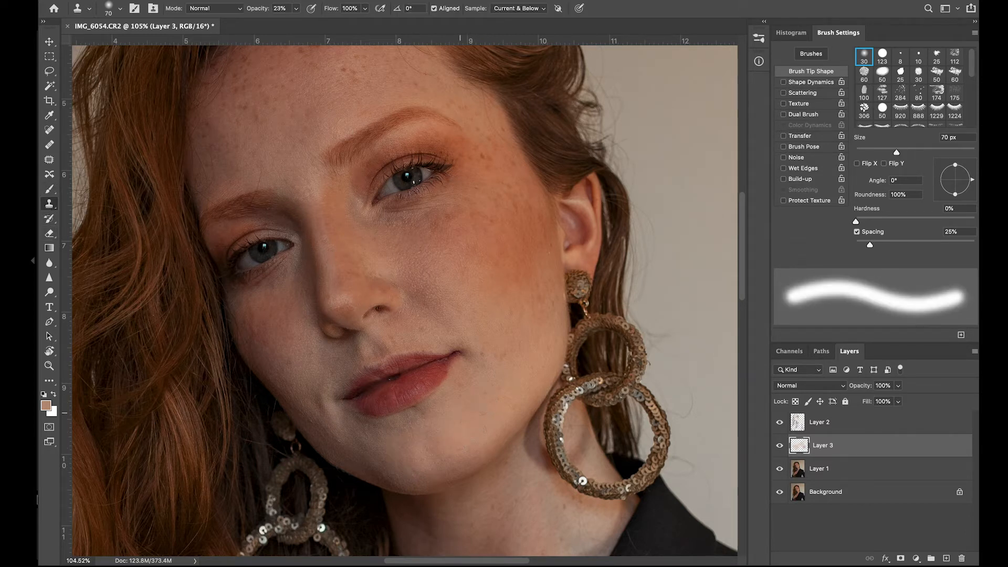
- Reduce the Clone Stamp to 60 px and even out the skin at both corners of the mouth
key("bracketleft")
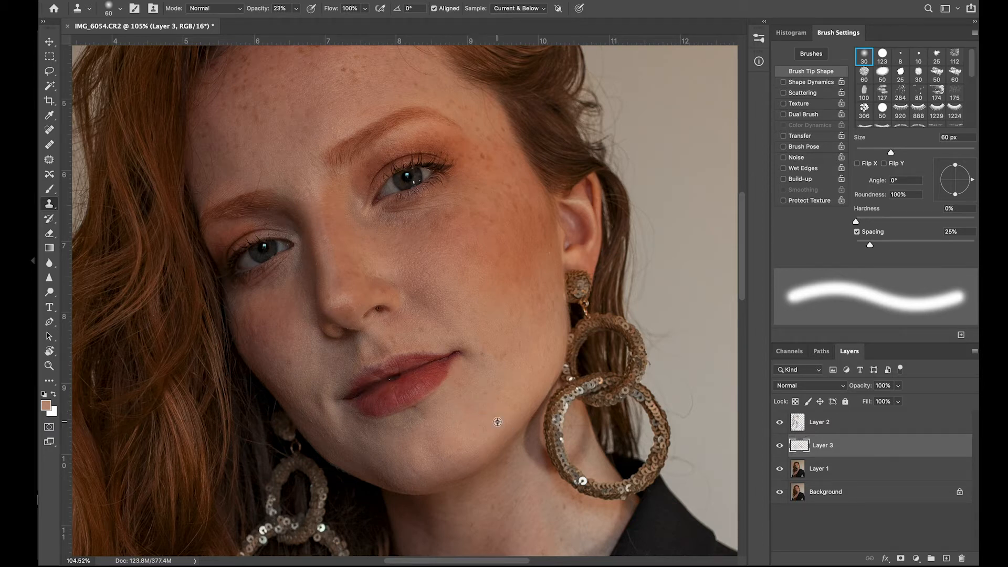
left_click(502, 369, "alt")
left_click(487, 361)
left_click(487, 347, "alt")
left_click(465, 350)
left_click(311, 380, "alt")
mouse_move(319, 397)
left_mouse_down()
mouse_move(325, 406)
mouse_move(315, 395)
left_mouse_up()
left_click(307, 374, "alt")
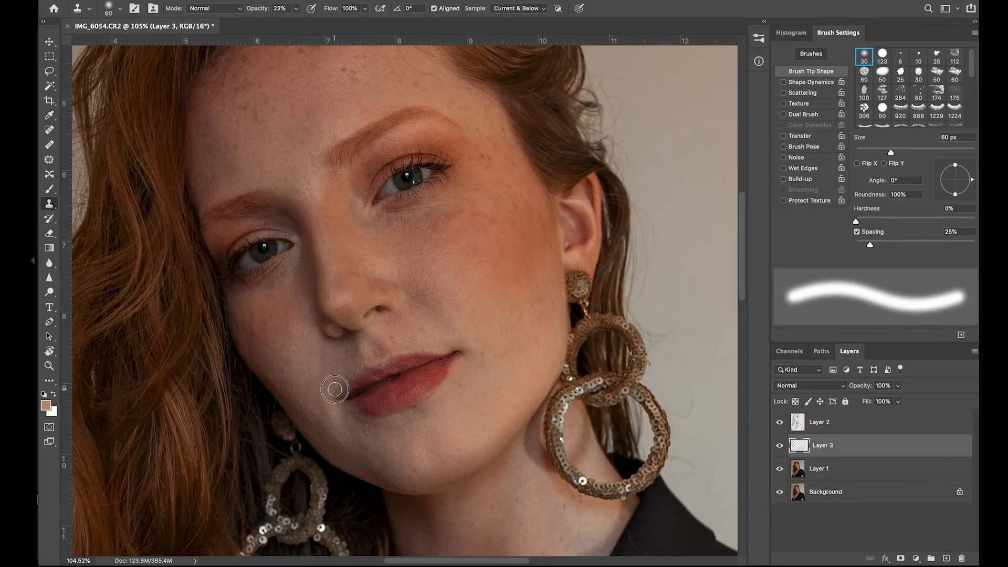
- Clone clean skin along the lower cheek and jawline on the hair-covered side of the face
left_click(303, 387, "alt")
left_click_drag(309, 411, 300, 389)
left_click(381, 446, "alt")
left_click_drag(358, 435, 323, 409)
left_click(393, 450, "alt")
left_click(384, 436, "alt")
key("ctrl+minus")
key("ctrl+minus")
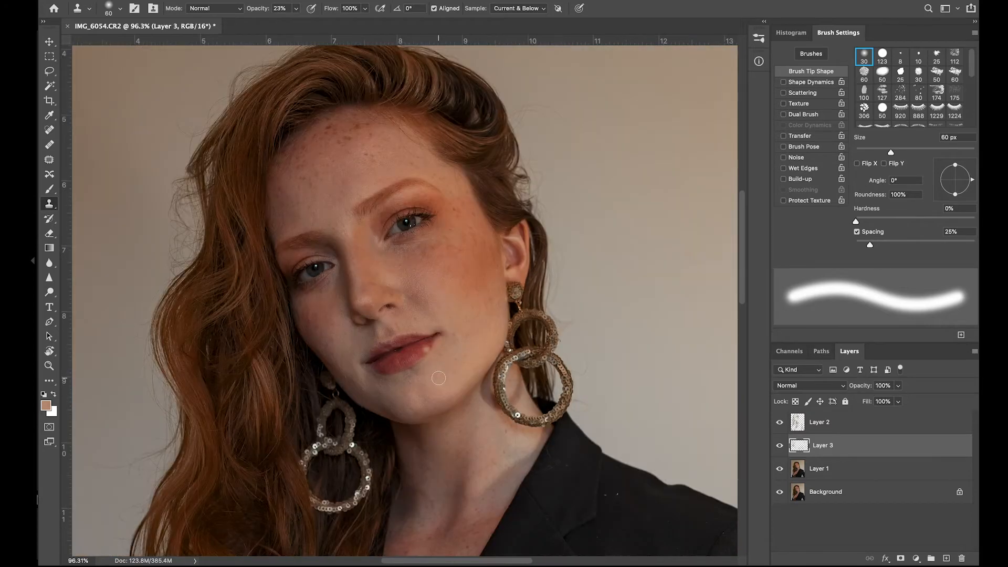
- Even out the shadow just below the lower lip with skin cloned from the chin
scroll(415, 299, "up", 3)
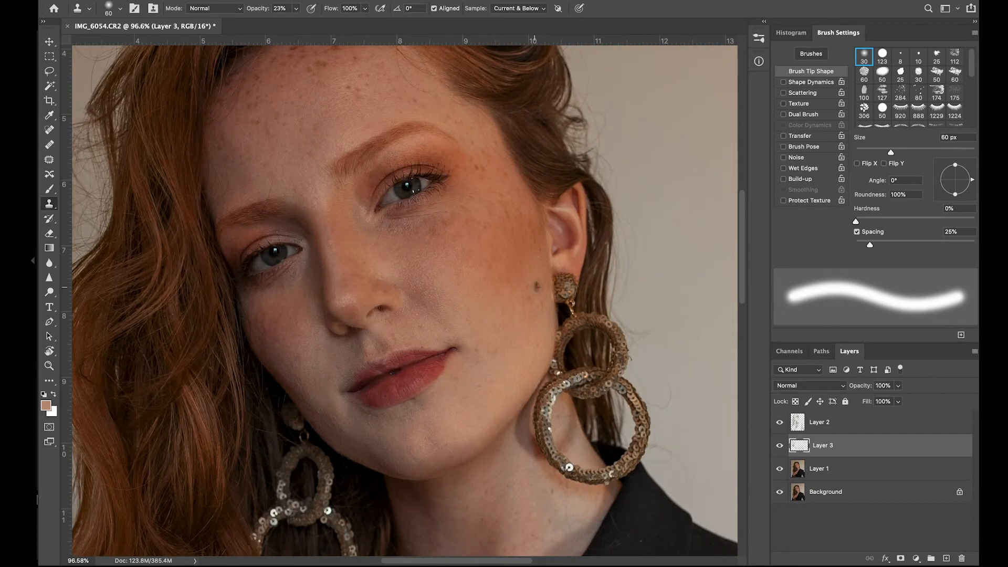
scroll(375, 432, "down", 4)
scroll(308, 225, "up", 2)
scroll(410, 300, "up", 1)
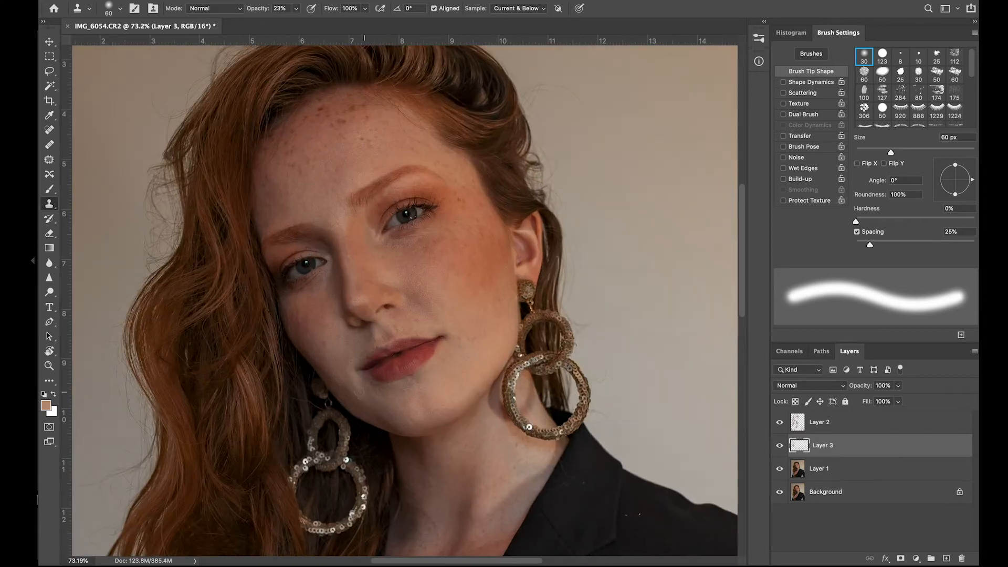
left_click(377, 391, "alt")
mouse_move(356, 386)
left_mouse_down()
mouse_move(341, 384)
mouse_move(369, 406)
left_mouse_up()
left_click(366, 396, "alt")
- Soften the cheek skin between the nose and the mouth corner on the earring-side cheek with the Clone Stamp
key("ctrl+0")
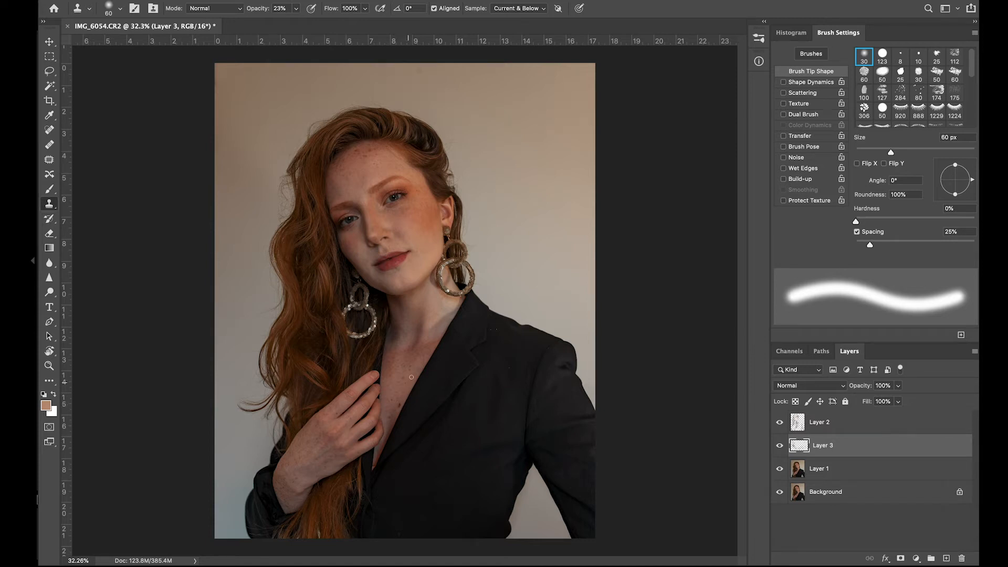
scroll(357, 221, "up", 3)
scroll(330, 329, "up", 4)
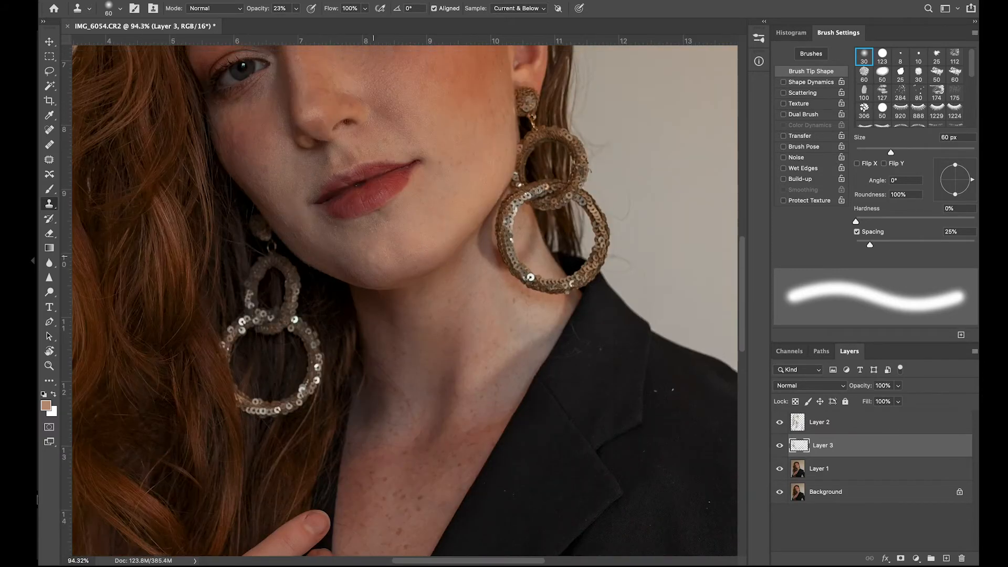
scroll(330, 329, "up", 3)
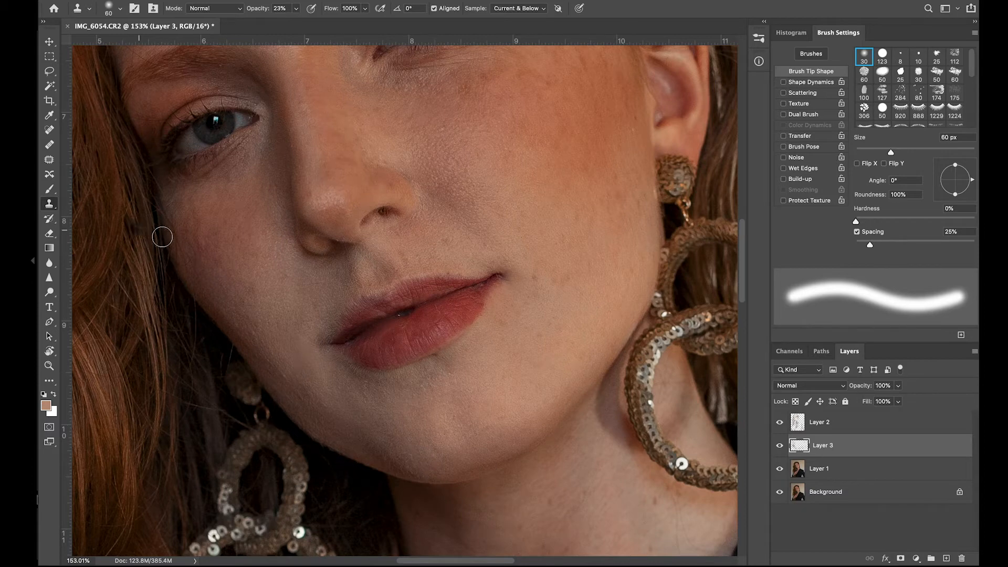
scroll(315, 357, "down", 8)
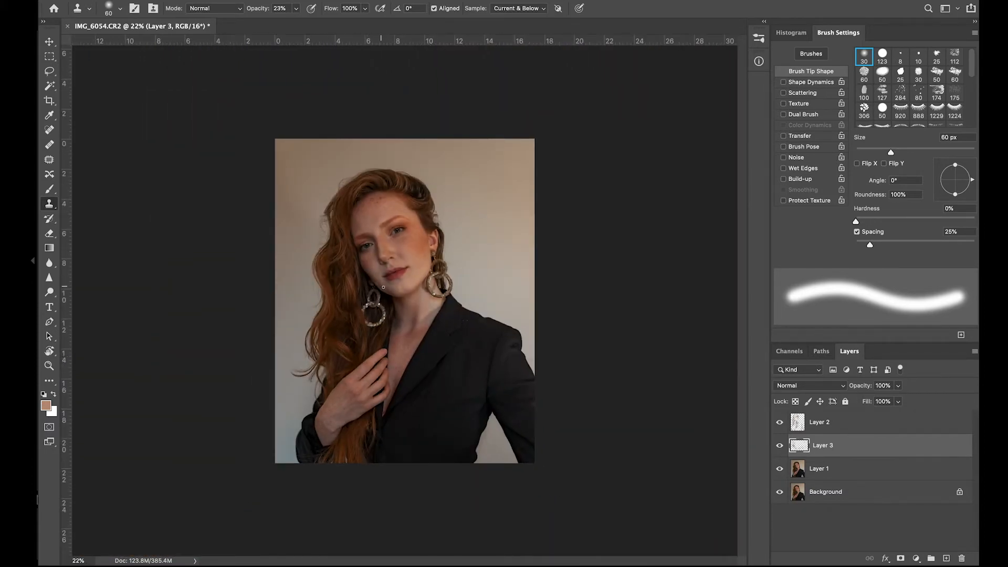
scroll(396, 291, "up", 3)
scroll(396, 282, "up", 3)
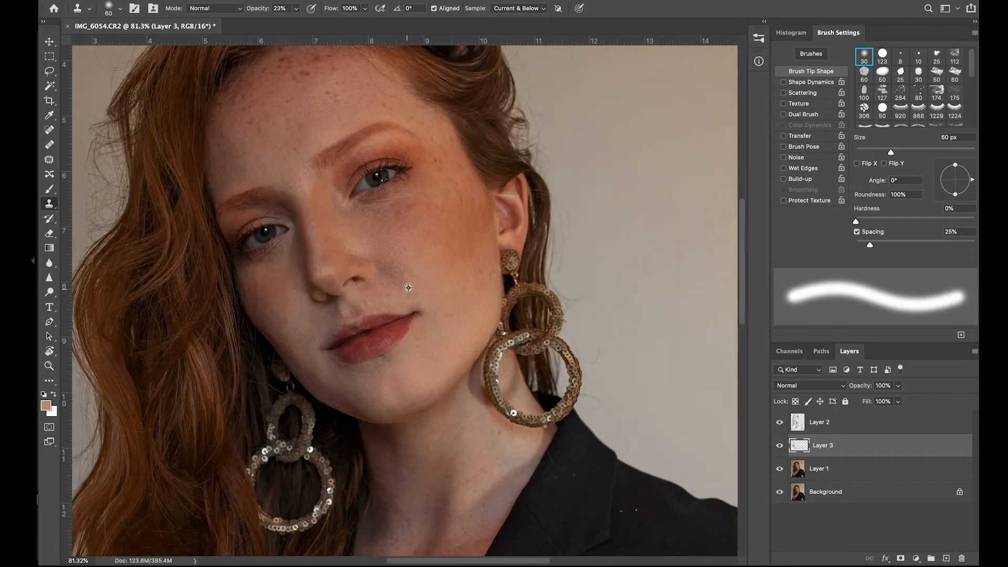
mouse_move(401, 279)
left_mouse_down()
mouse_move(404, 268)
mouse_move(403, 290)
mouse_move(413, 279)
left_mouse_up()
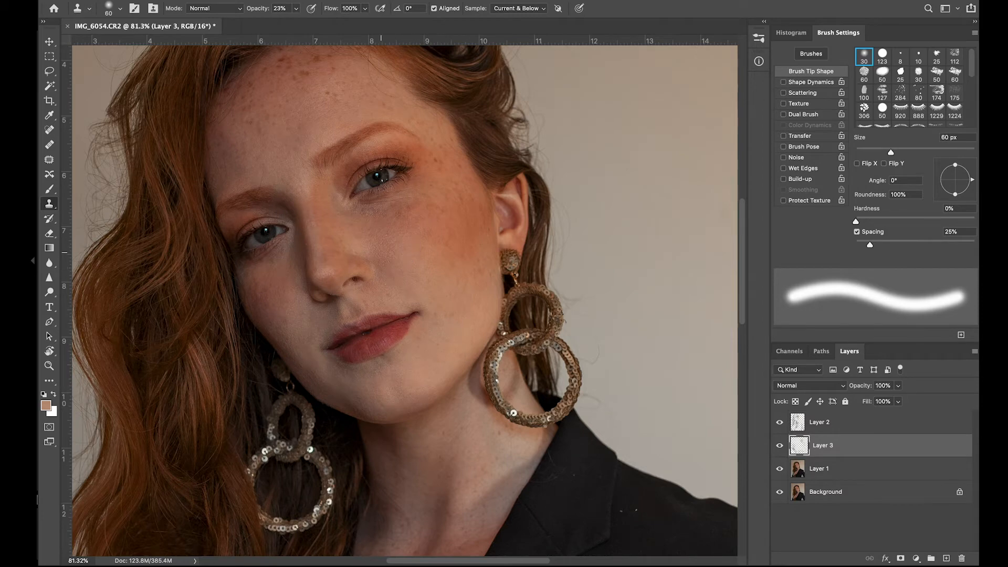
- Clone smoother skin under the inner part of the eye and onto the lower forehead above the brow
scroll(409, 294, "up", 3)
scroll(404, 289, "down", 2)
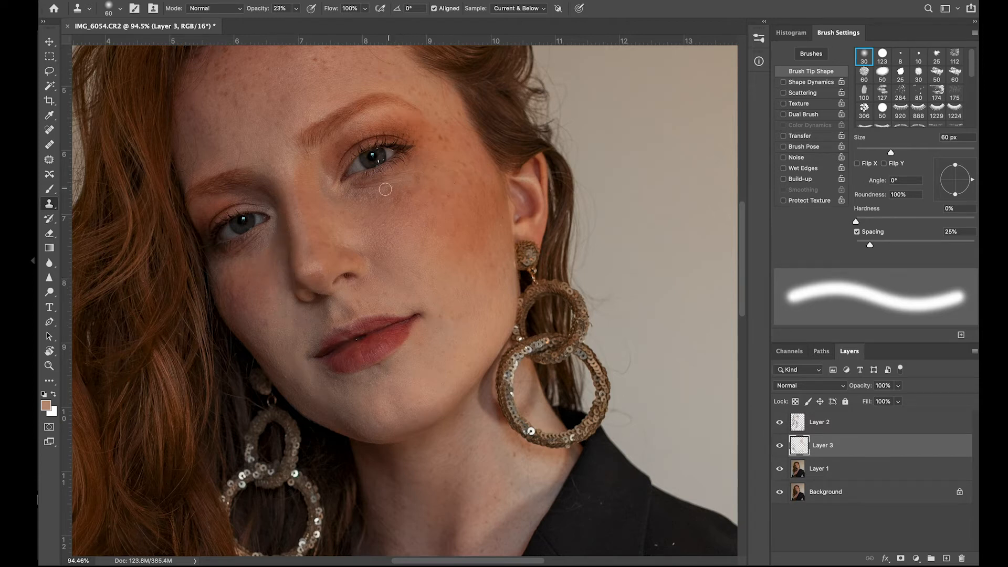
mouse_move(370, 205)
left_mouse_down()
mouse_move(347, 196)
mouse_move(349, 187)
left_mouse_up()
mouse_move(283, 166)
left_mouse_down()
mouse_move(290, 188)
mouse_move(271, 122)
mouse_move(296, 181)
mouse_move(299, 147)
mouse_move(277, 172)
mouse_move(249, 155)
mouse_move(286, 179)
mouse_move(289, 139)
left_mouse_up()
left_click(249, 155, "alt")
left_click(289, 178, "alt")
- Even out the skin on the nose bridge between the eyebrows with the Clone Stamp
scroll(287, 175, "down", 3)
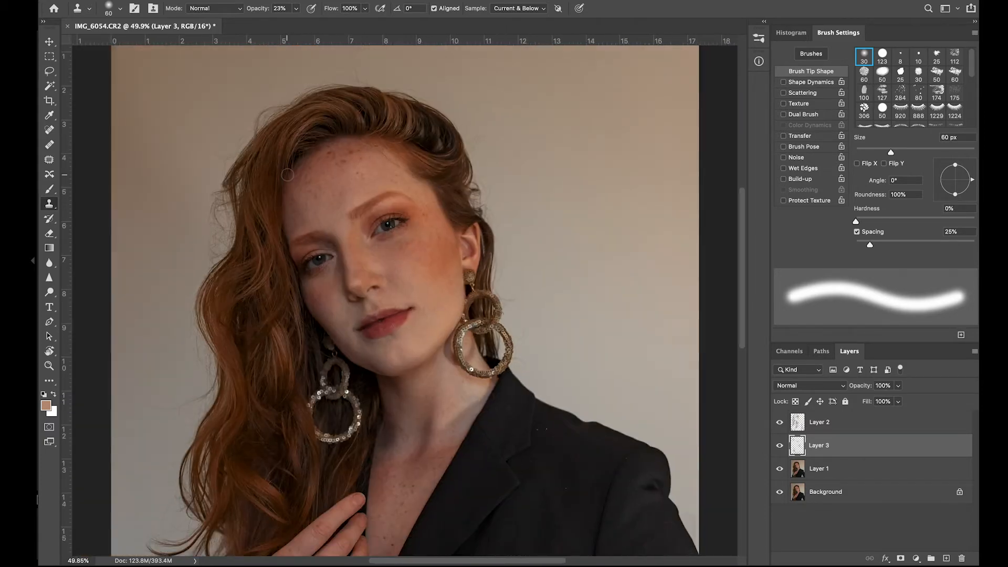
scroll(360, 223, "up", 2)
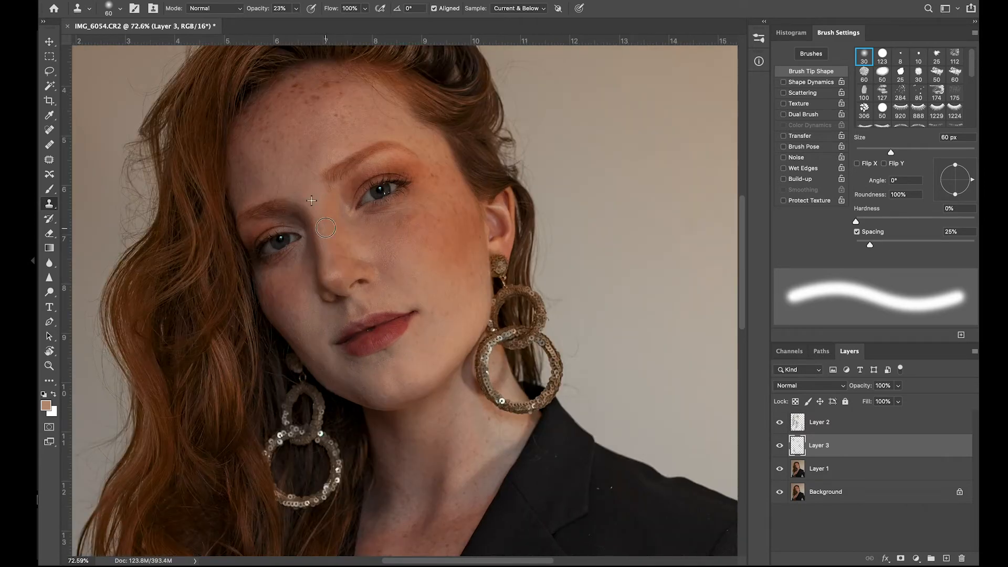
left_click_drag(322, 228, 324, 197)
scroll(370, 175, "down", 5)
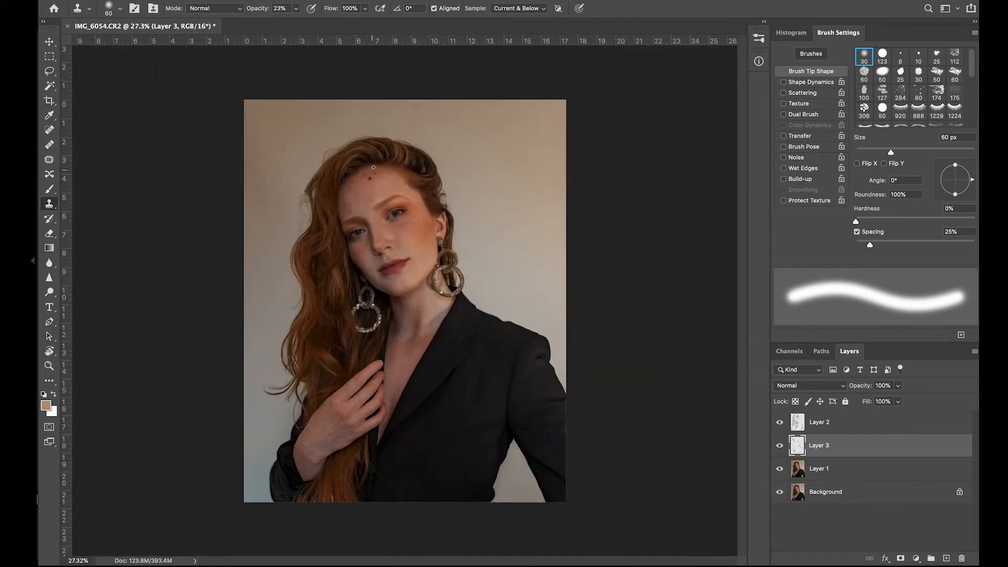
scroll(371, 183, "up", 4)
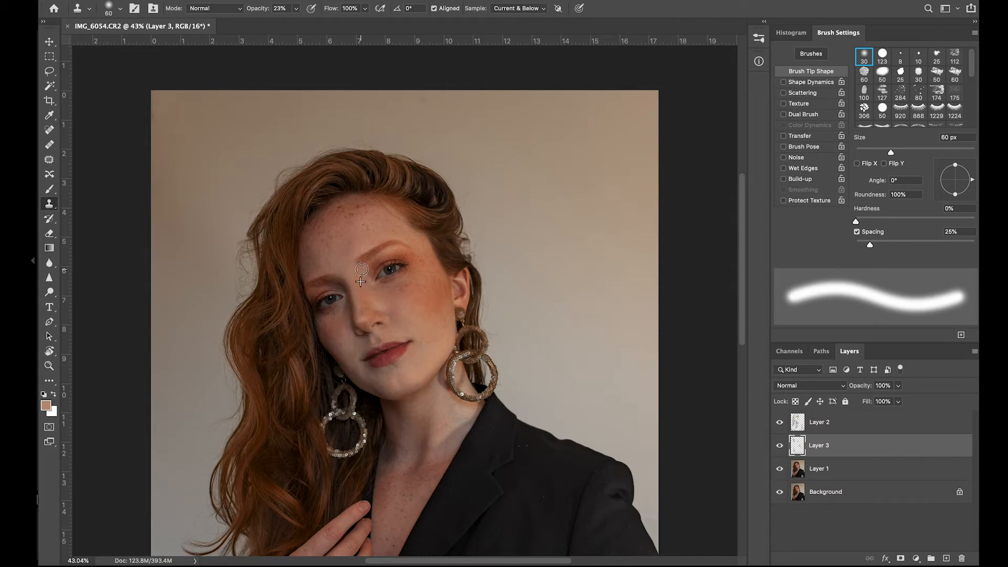
scroll(399, 301, "up", 3)
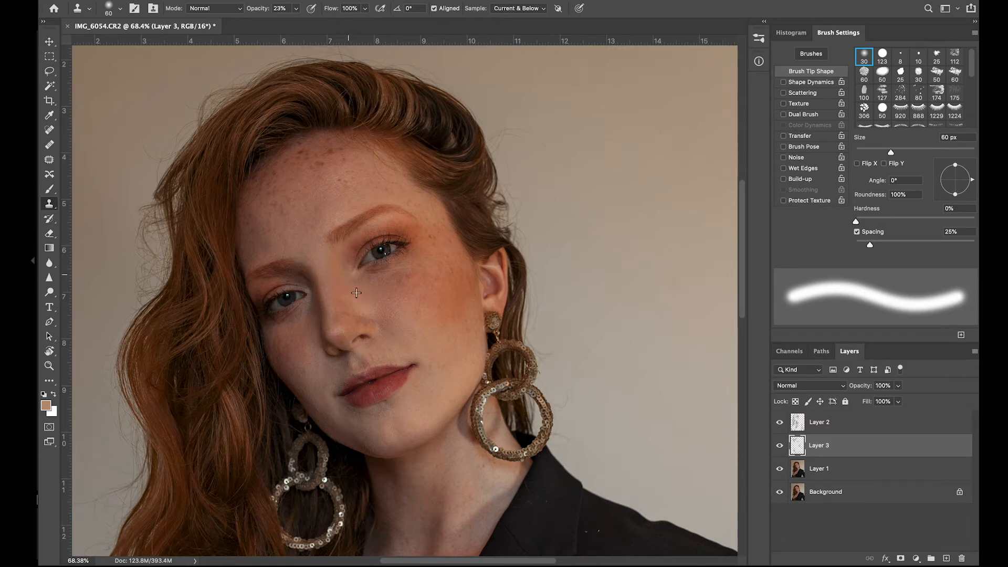
- Clone neighbouring skin over the area between the inner eye corner and the nose bridge
left_click_drag(370, 278, 348, 259)
left_click(352, 256, "alt")
left_click(349, 256, "alt")
left_click(354, 254, "alt")
left_click(354, 257, "alt")
left_click(353, 252, "alt")
key("super+minus")
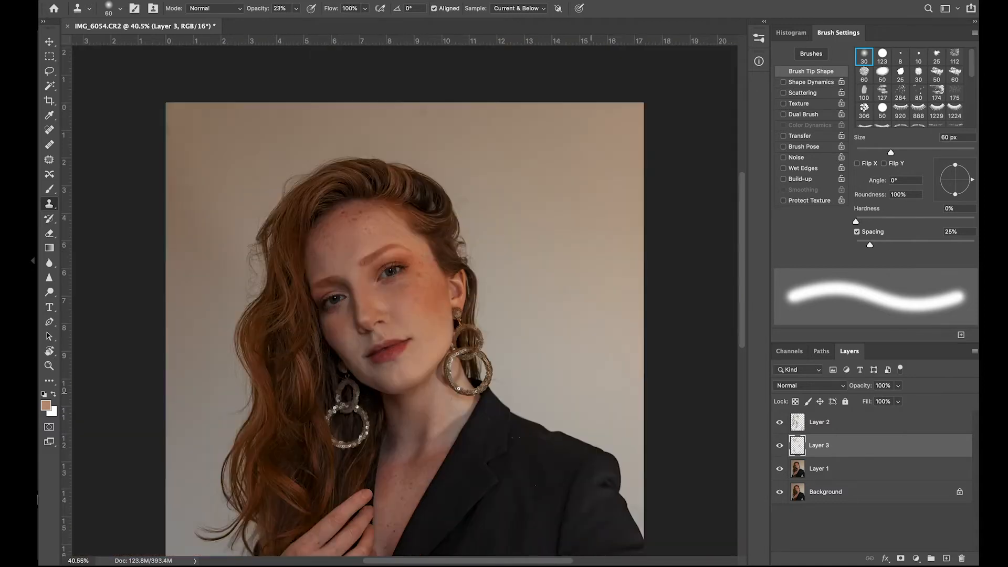
- Blend the uneven skin across the middle of the forehead with cloned forehead skin
scroll(428, 257, "up", 4)
left_click(346, 215, "alt")
mouse_move(324, 224)
left_mouse_down()
mouse_move(358, 211)
mouse_move(332, 230)
mouse_move(361, 227)
mouse_move(376, 205)
left_mouse_up()
left_click(335, 230, "alt")
left_click(348, 222, "alt")
left_click(345, 219, "alt")
left_click(346, 221, "alt")
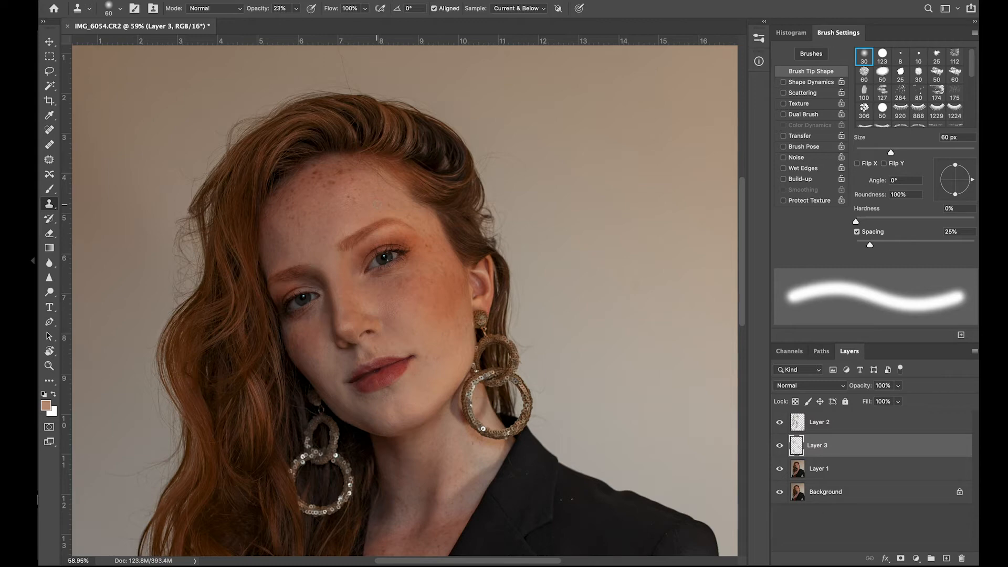
- Add a new empty layer directly above Layer 2
scroll(417, 246, "down", 5)
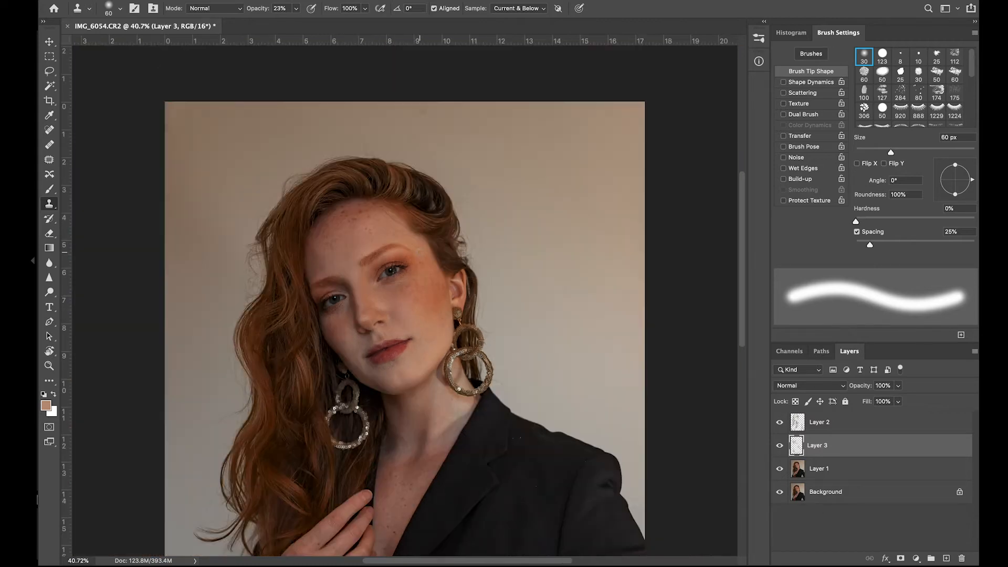
scroll(454, 151, "up", 3)
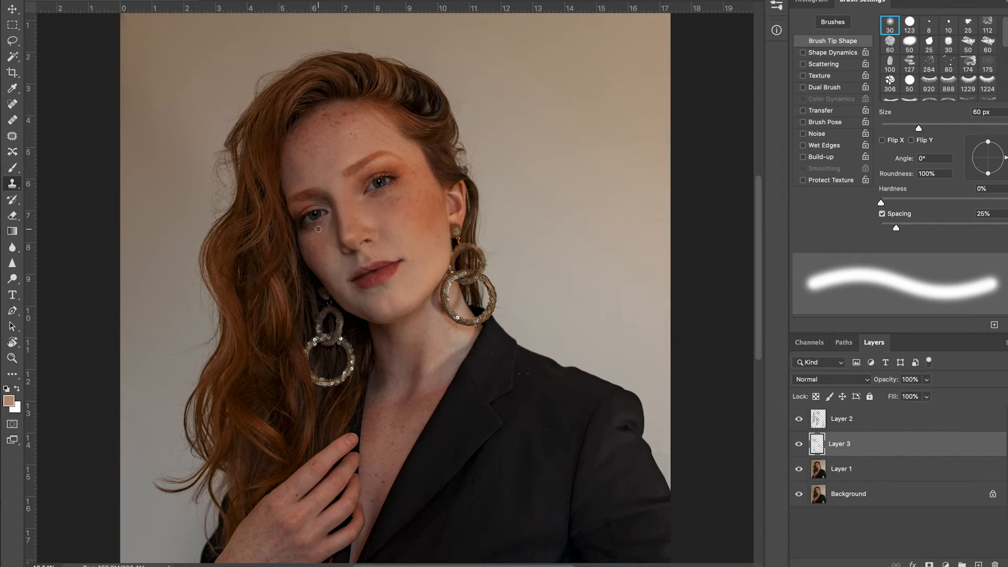
scroll(318, 228, "up", 4)
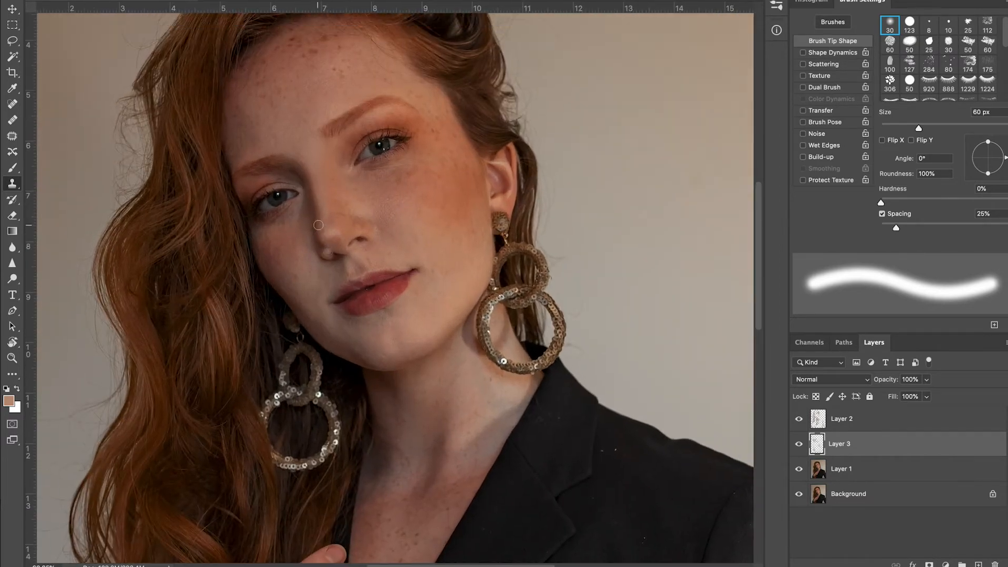
scroll(318, 176, "up", 2)
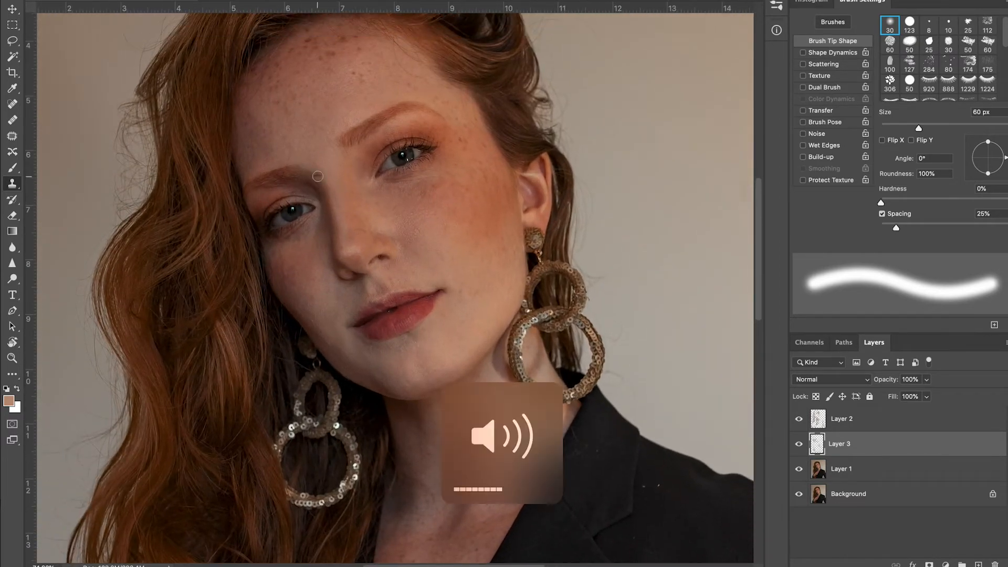
left_click(876, 427)
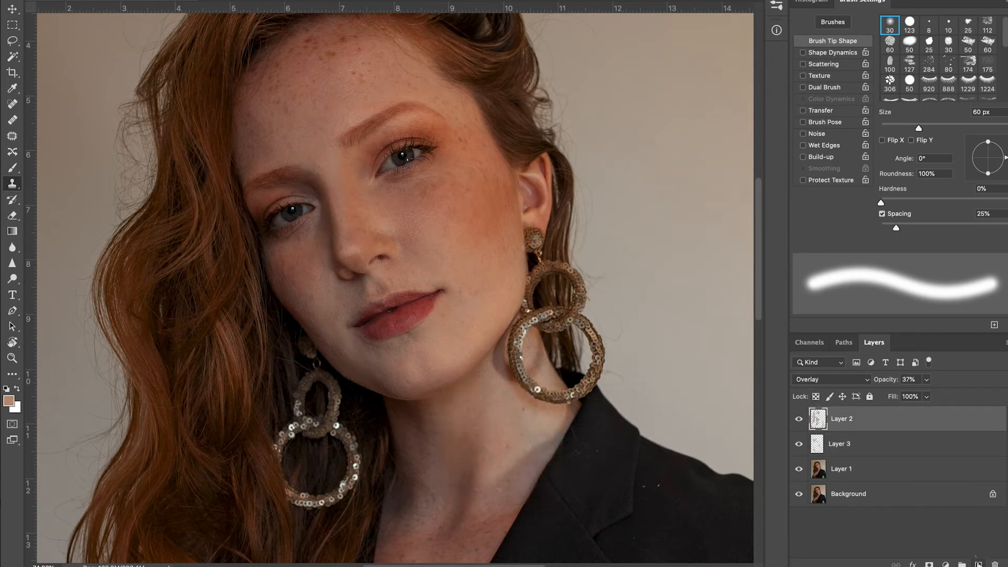
left_click(978, 563)
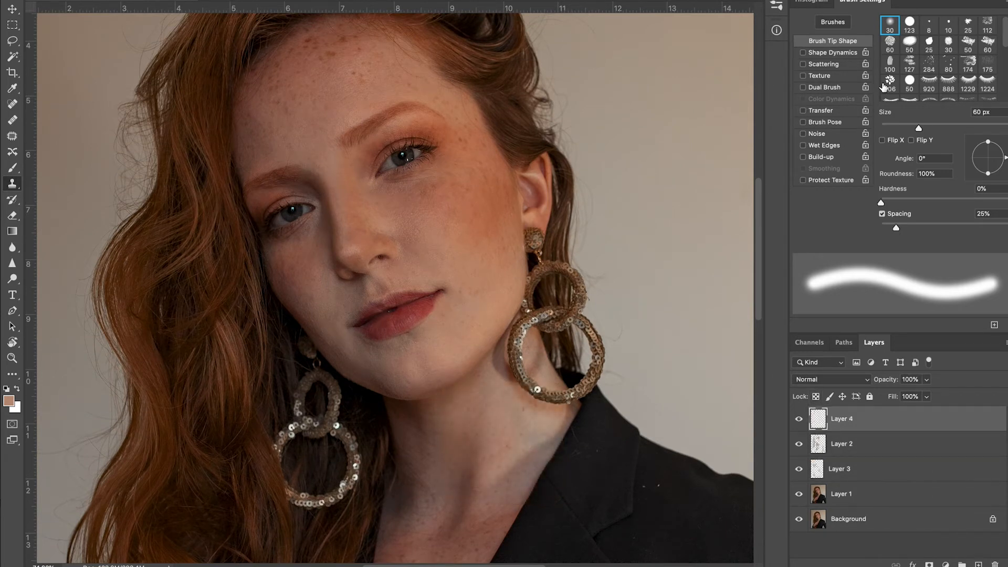
- Choose the 732 px upper-eyelash brush tip for the Clone Stamp and reduce its size to 300 px
scroll(913, 74, "down", 3)
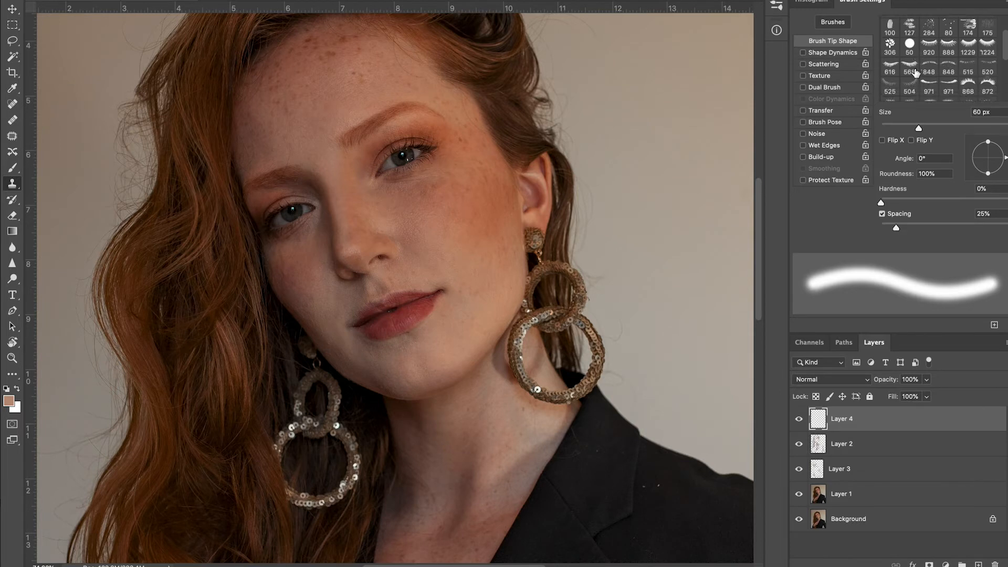
left_click(910, 71)
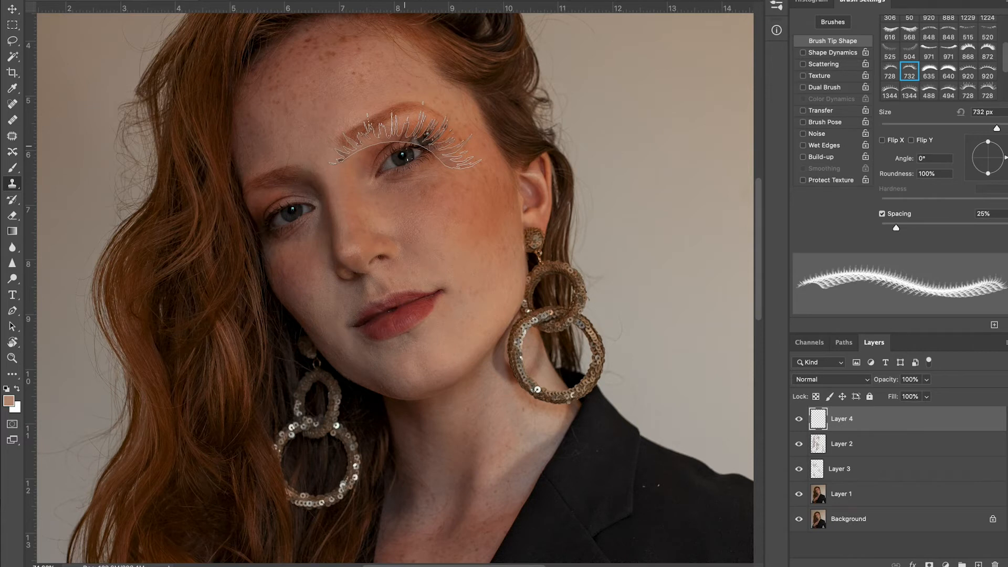
key("bracketleft")
key("bracketleft")
key("bracketleft")
key("bracketleft")
key("bracketleft")
key("bracketleft")
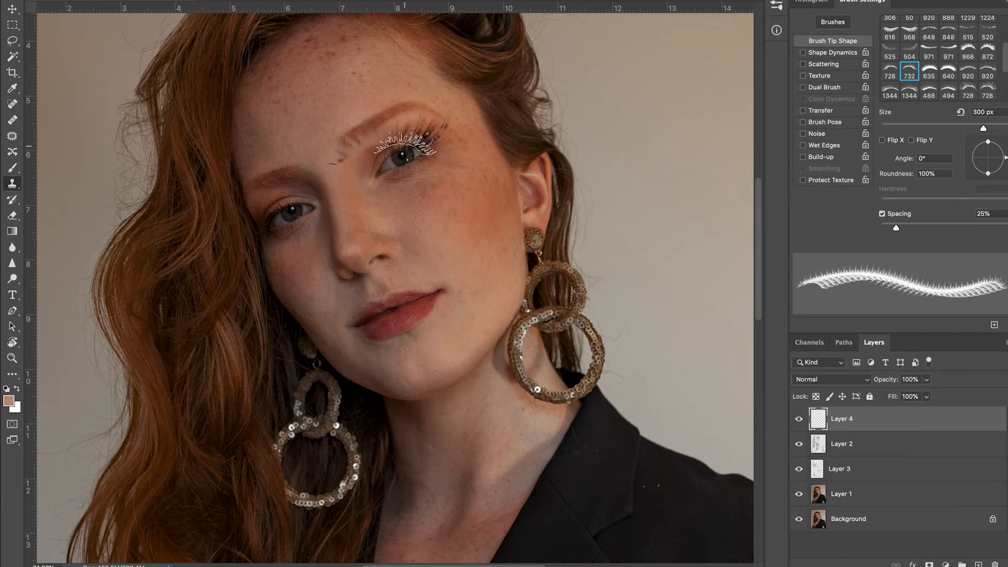
key("bracketright")
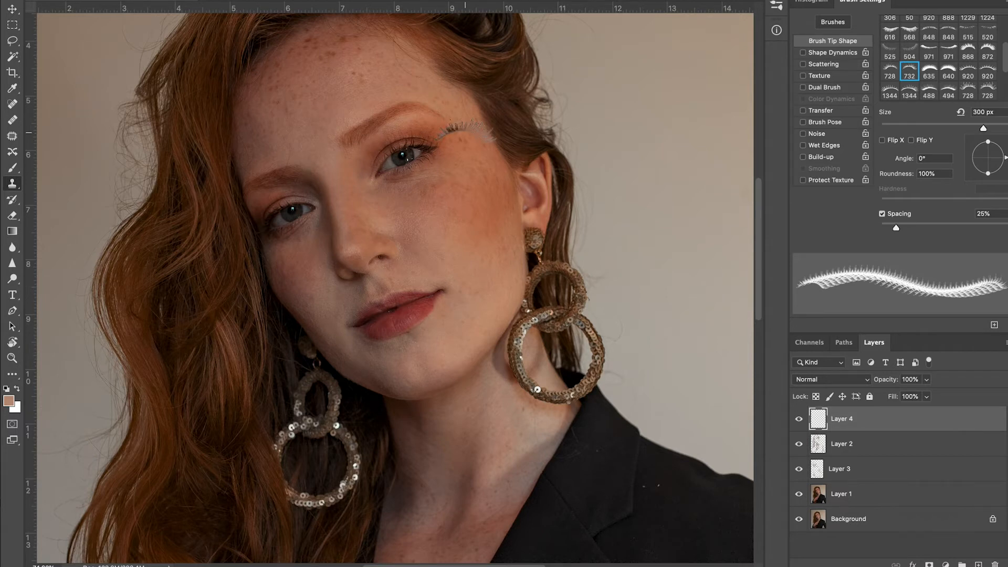
- Tilt the Clone Stamp's eyelash tip to 25° with 86% roundness and try it on the upper eyelid
left_click_drag(978, 176, 991, 173)
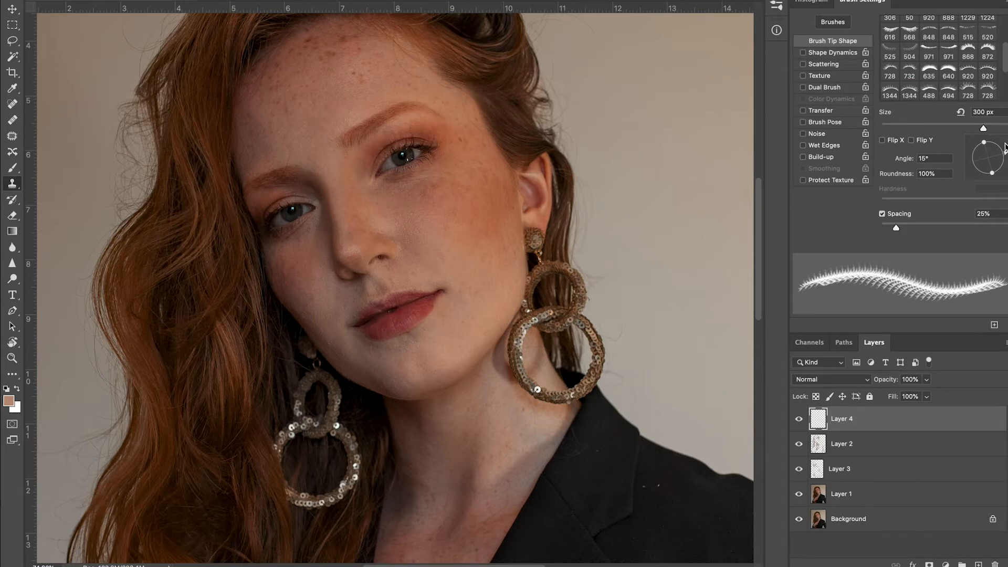
left_click_drag(1004, 153, 1002, 149)
left_click(405, 151)
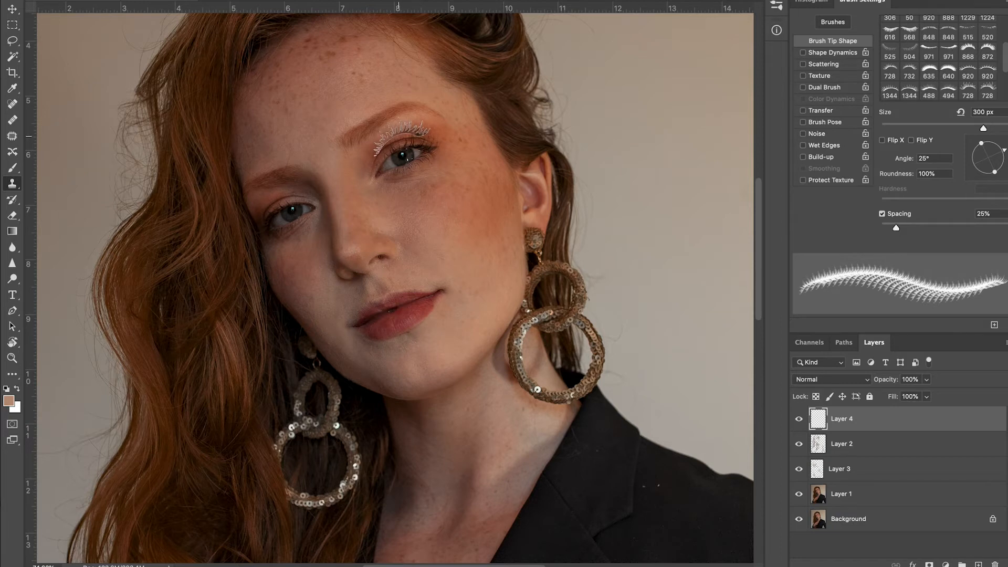
left_click_drag(981, 143, 983, 148)
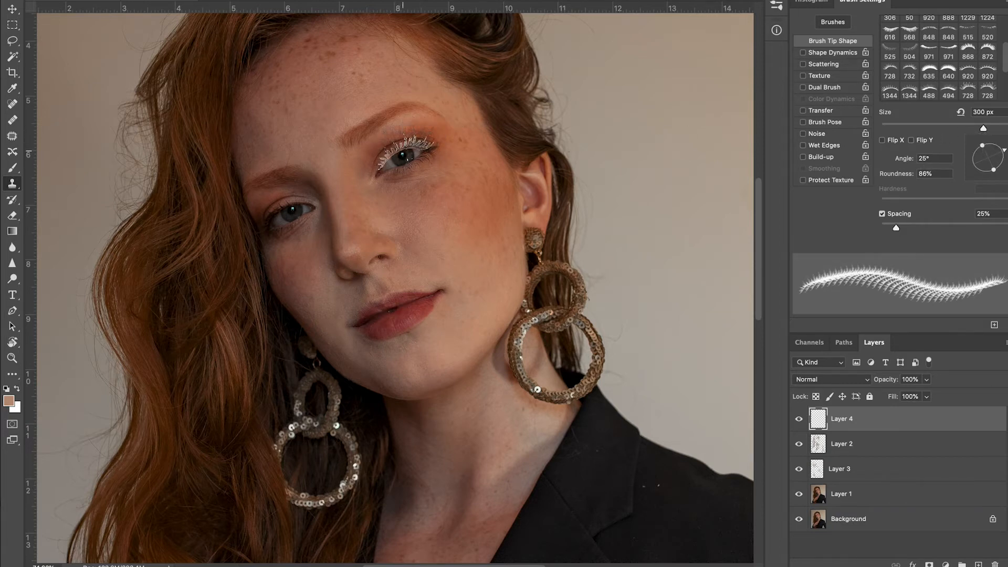
- Sample a dark lash colour and set the Brush to the 732 px eyelash tip at 300 px, angle 21° and roundness 82%
key("i")
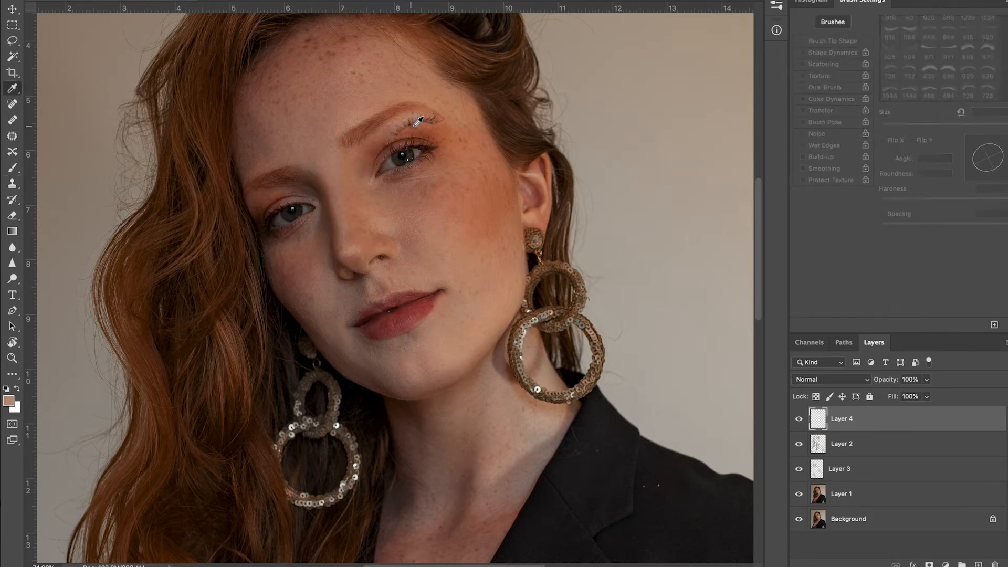
left_click_drag(424, 148, 423, 148)
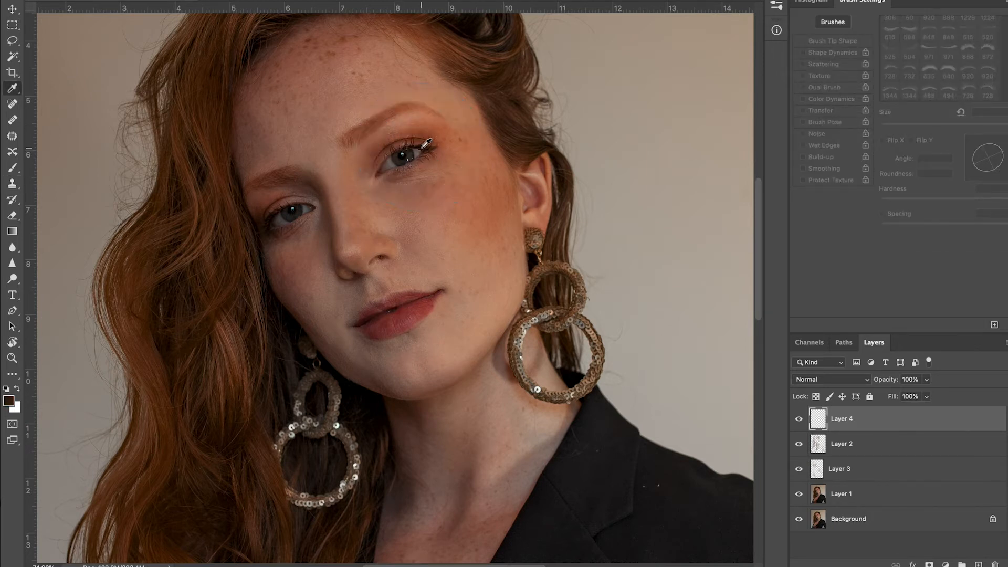
key("b")
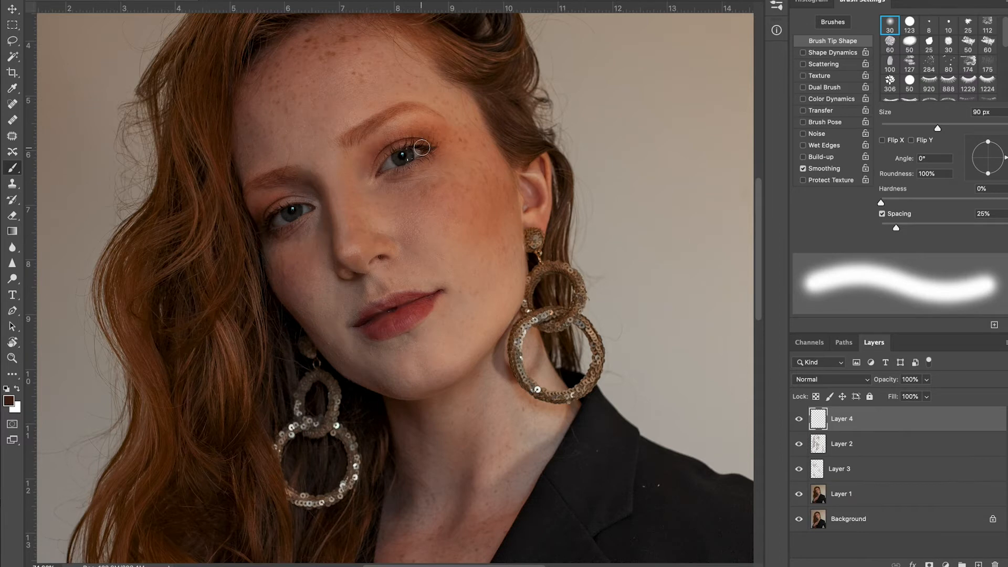
scroll(908, 72, "down", 2)
scroll(908, 72, "down", 3)
left_click(909, 50)
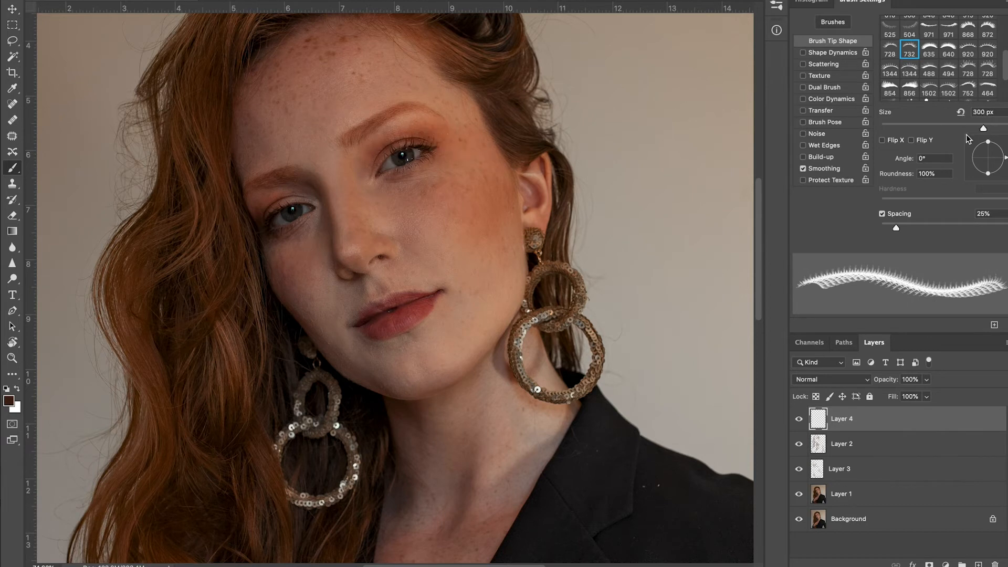
left_click_drag(1005, 155, 987, 150)
- Replace the trial lash stamp on the eye nearer the visible ear with one in a darker colour sampled from the hair shadow
left_click(405, 148)
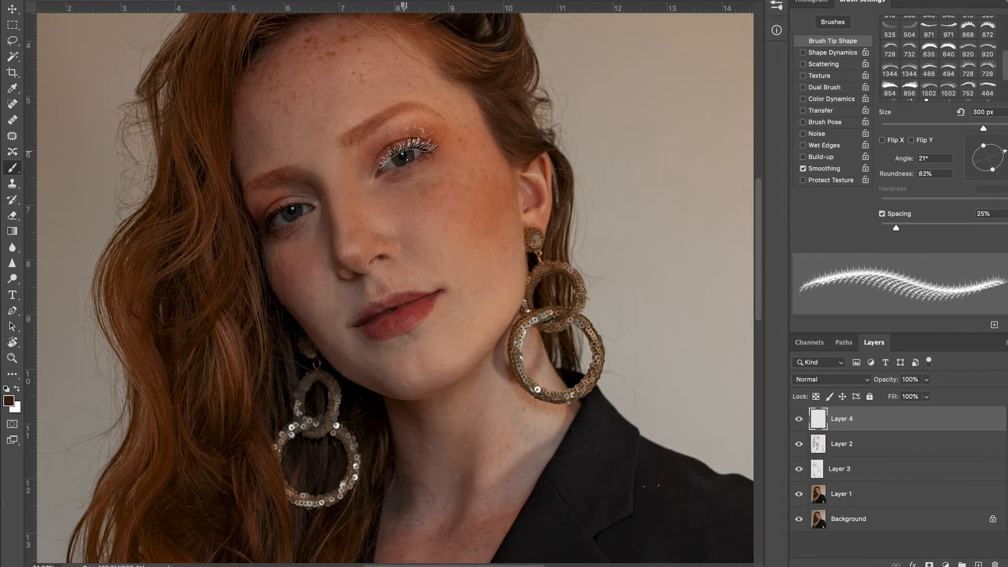
key("ctrl+z")
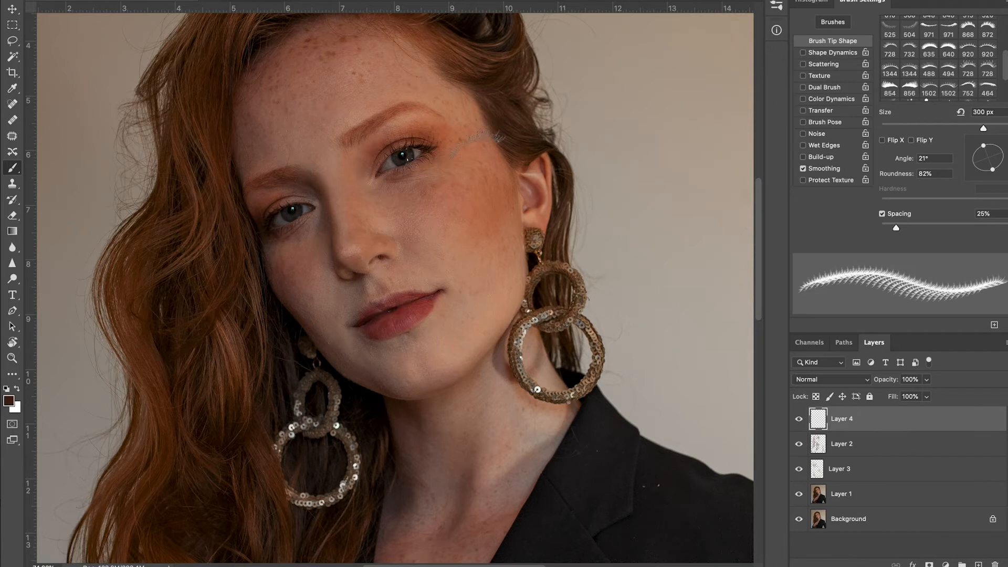
key("i")
left_click(540, 146)
left_click(271, 274)
left_click_drag(270, 274, 271, 295)
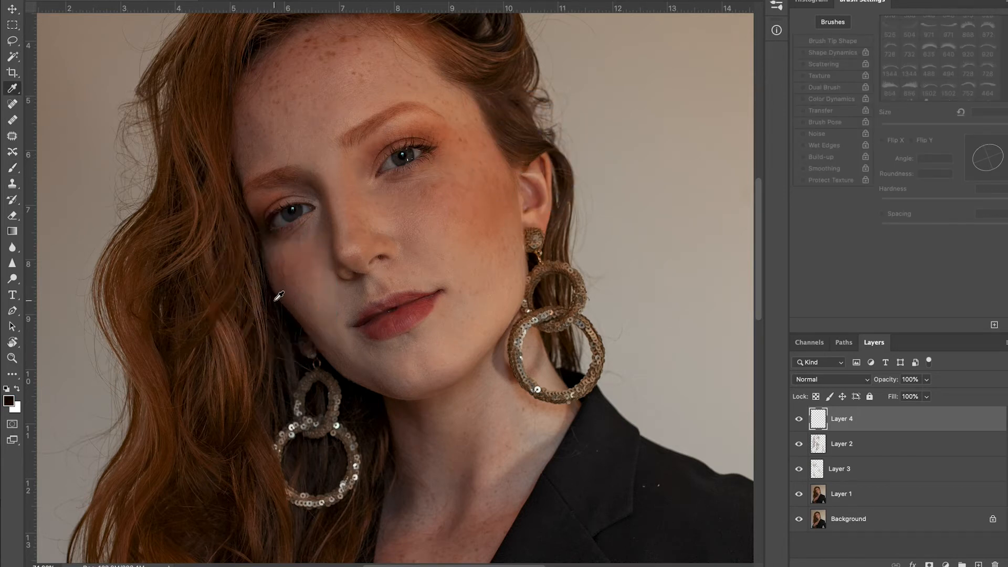
key("b")
left_click(405, 151)
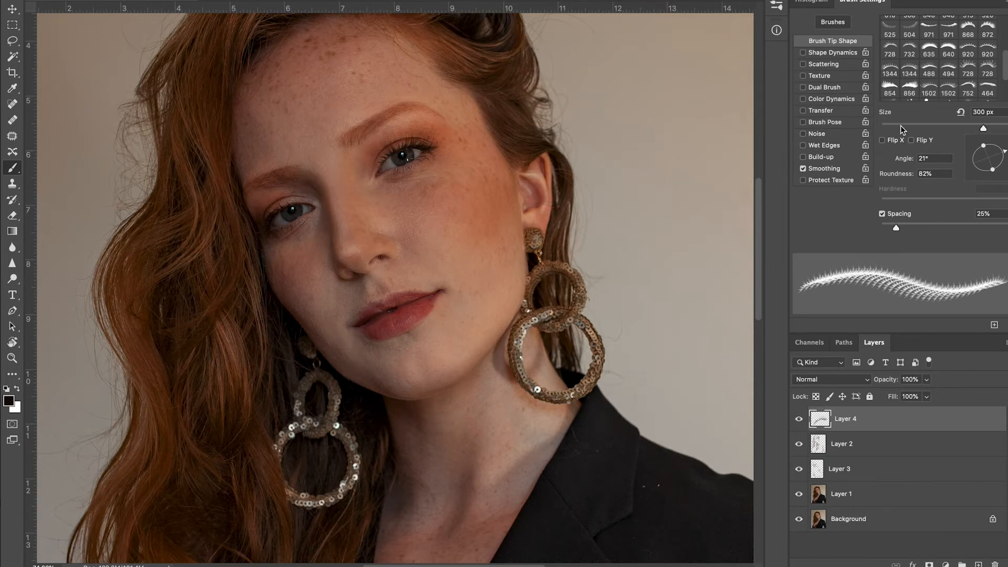
- Flip the eyelash tip horizontally and stamp upper lashes on the eye beside the long hair
left_click(881, 140)
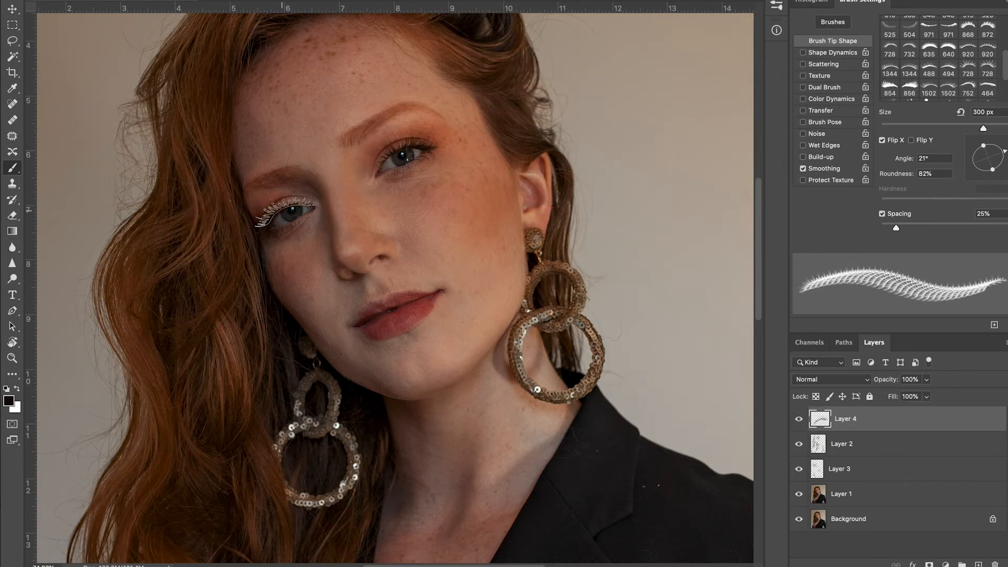
left_click(285, 210)
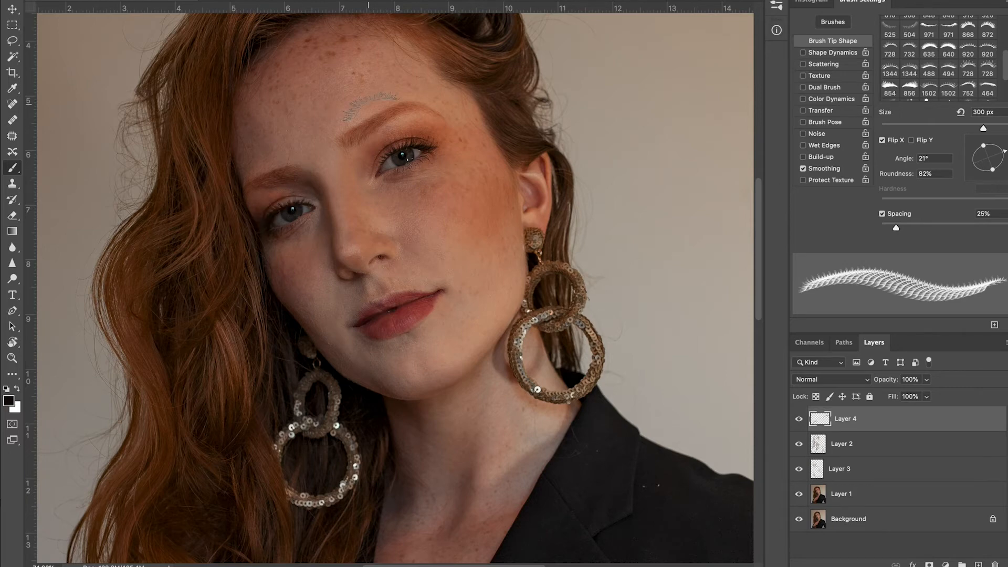
key("super+minus")
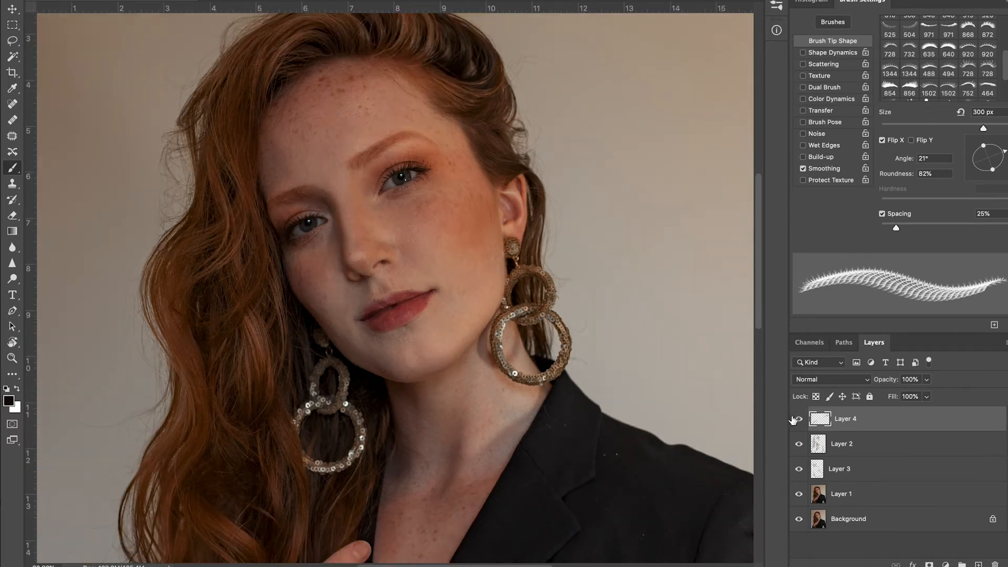
left_click(799, 420)
- Choose the 520 px lower-lash brush tip, rotate it to 16° and reduce its size to 250 px
scroll(348, 140, "up", 5)
scroll(348, 140, "down", 2)
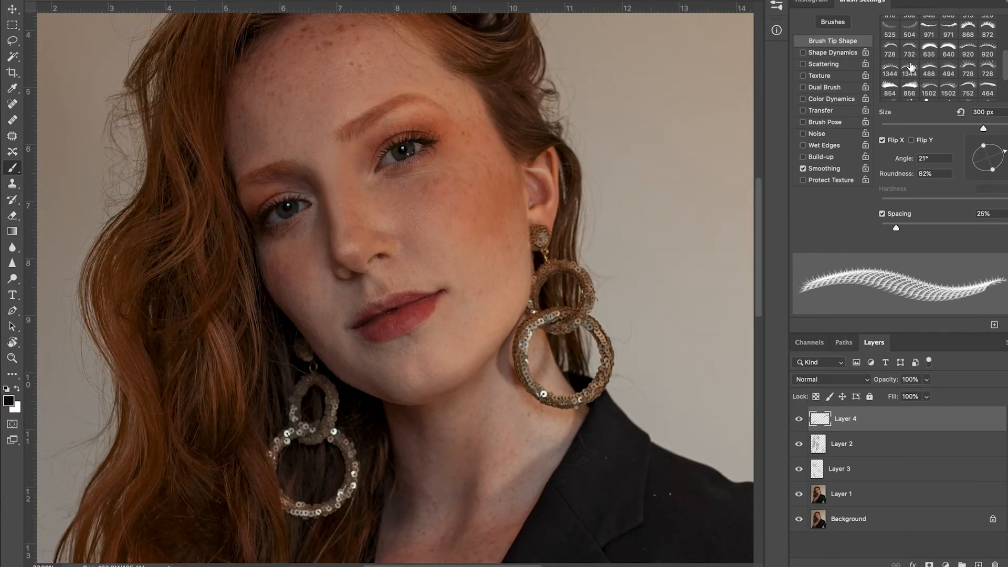
scroll(910, 67, "up", 1)
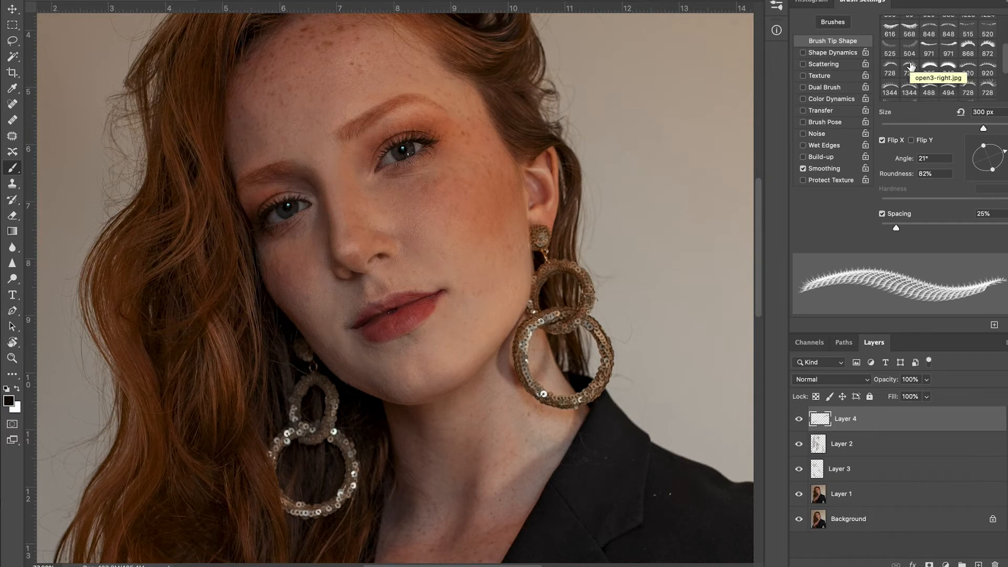
scroll(976, 53, "up", 1)
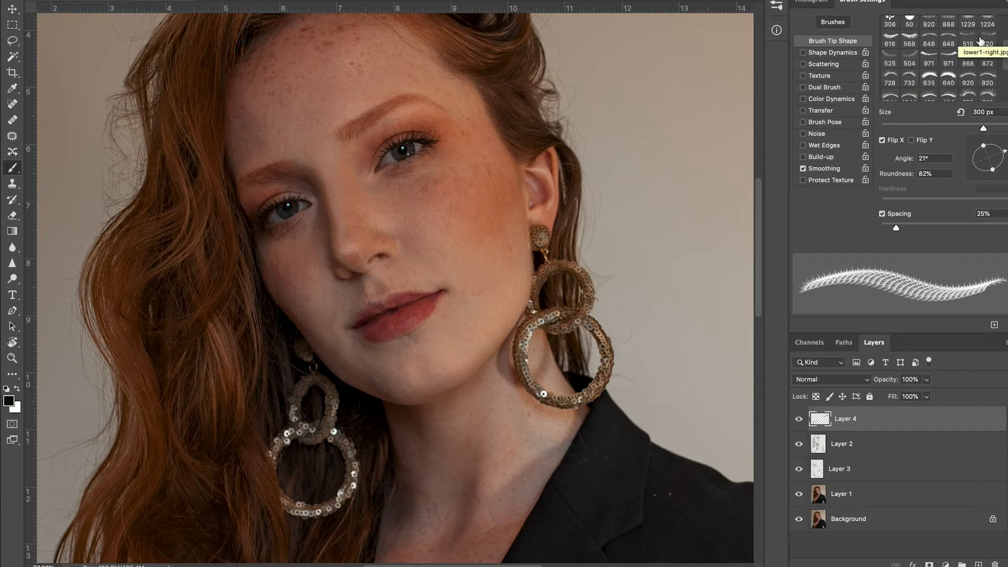
left_click(987, 38)
left_click_drag(1004, 157, 1002, 151)
key("bracketleft")
key("bracketleft")
key("bracketleft")
key("bracketleft")
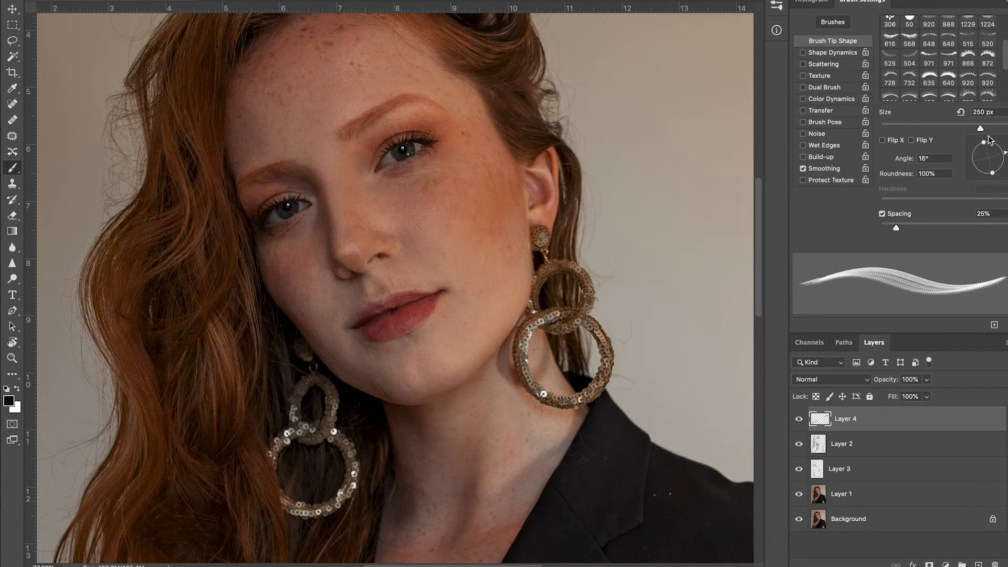
- Rotate the lower-lash tip to 25° and stamp lower lashes under the eye nearer the visible ear
left_click_drag(999, 154, 1002, 155)
left_click(410, 158)
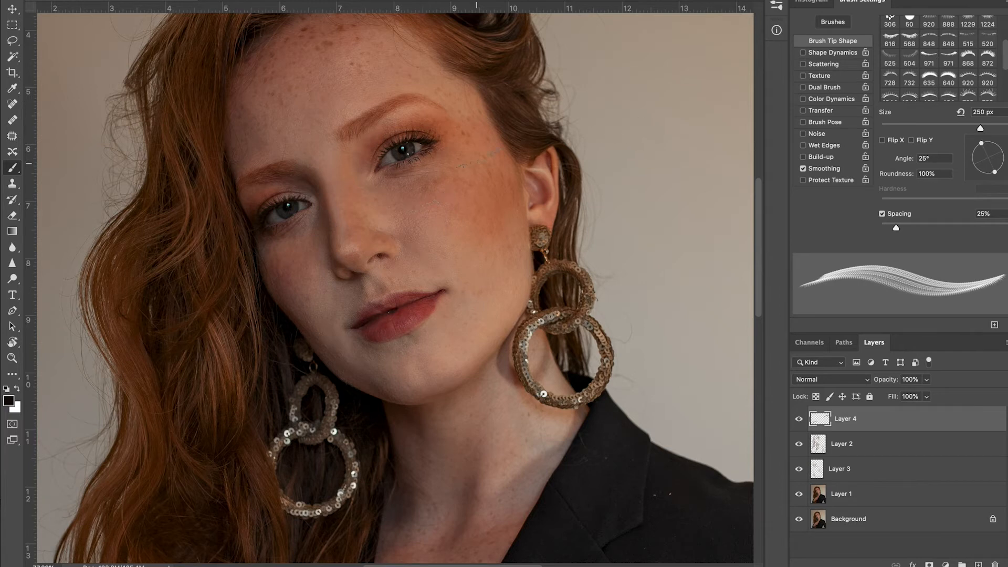
left_click(412, 158)
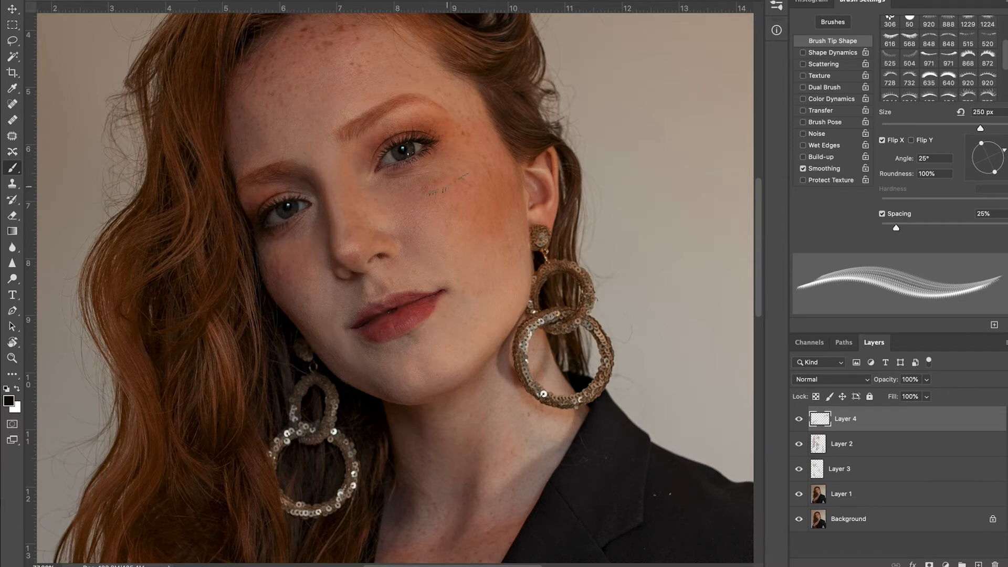
key("super+minus")
key("super+minus")
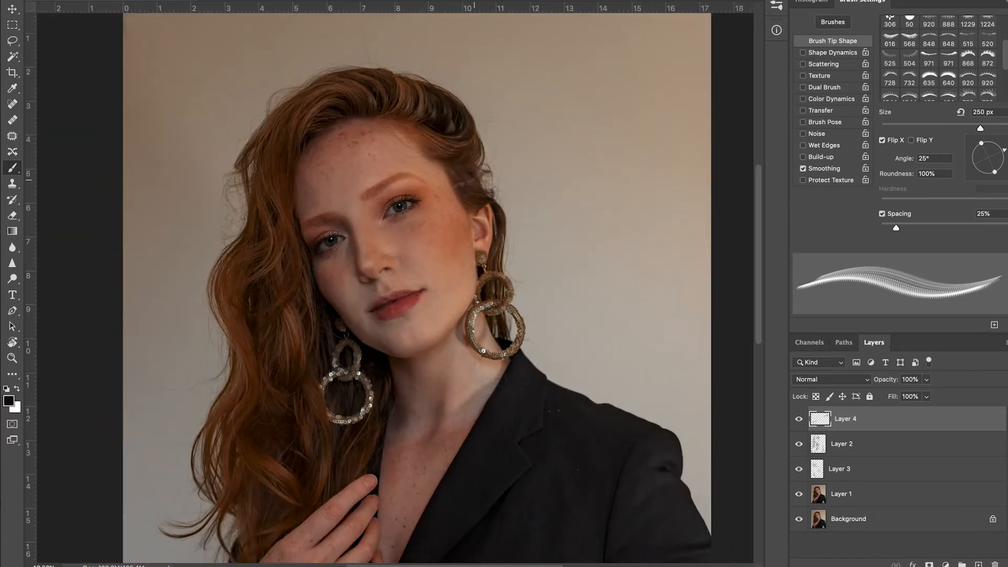
- Switch to the Eraser and enlarge it to 35 px for cleaning up the lashes on Layer 4
key("super+plus")
key("e")
key("super+plus")
key("bracketright")
key("bracketright")
key("bracketright")
key("bracketright")
key("super+plus")
- Compare the portrait with Layer 4's eyelashes hidden and shown, both close up and in full view
left_click(799, 419)
left_click(798, 419)
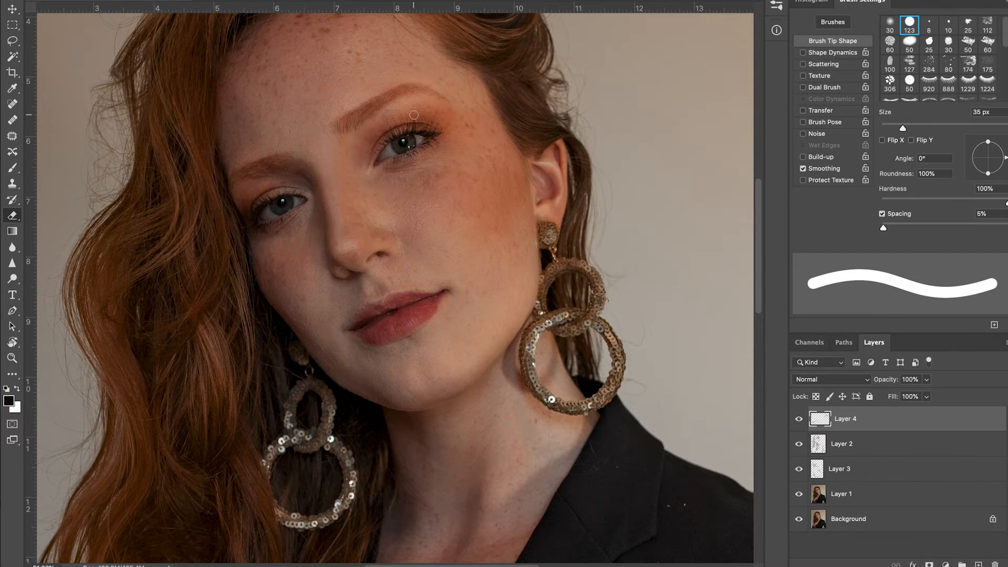
scroll(413, 115, "down", 2)
scroll(414, 115, "down", 1)
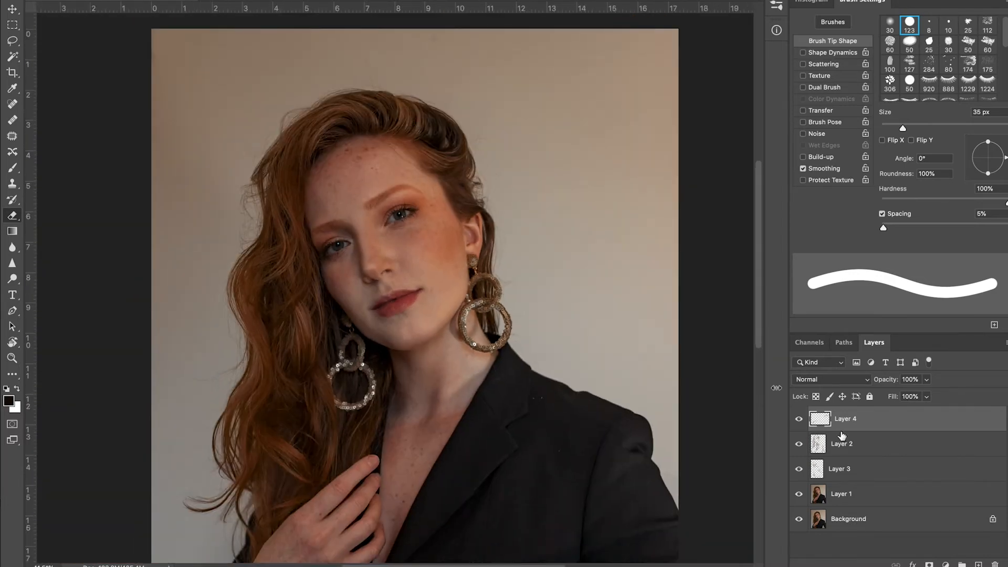
left_click(799, 418)
left_click(799, 419)
left_click(799, 419)
left_click(799, 418)
scroll(525, 296, "down", 1)
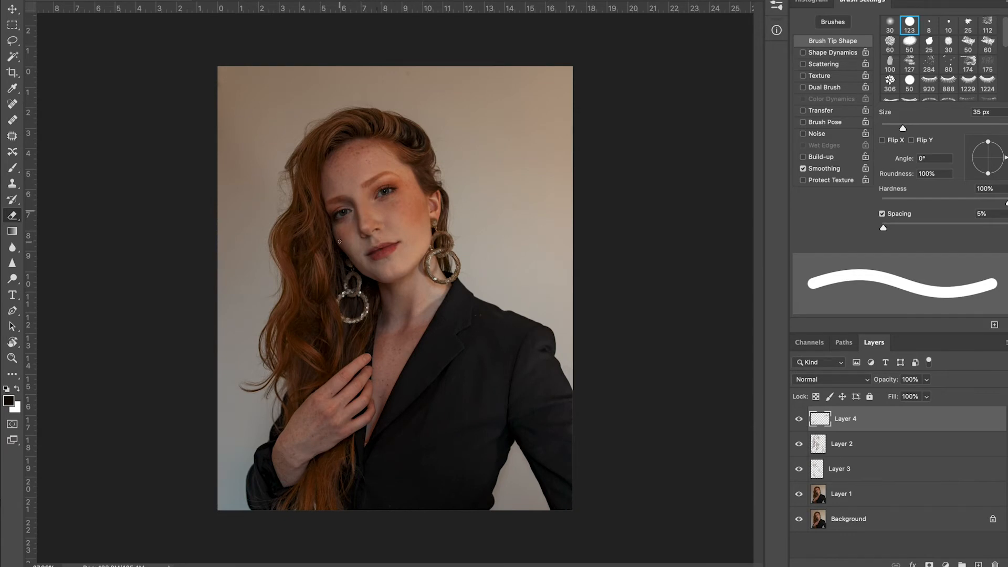
scroll(339, 241, "up", 4)
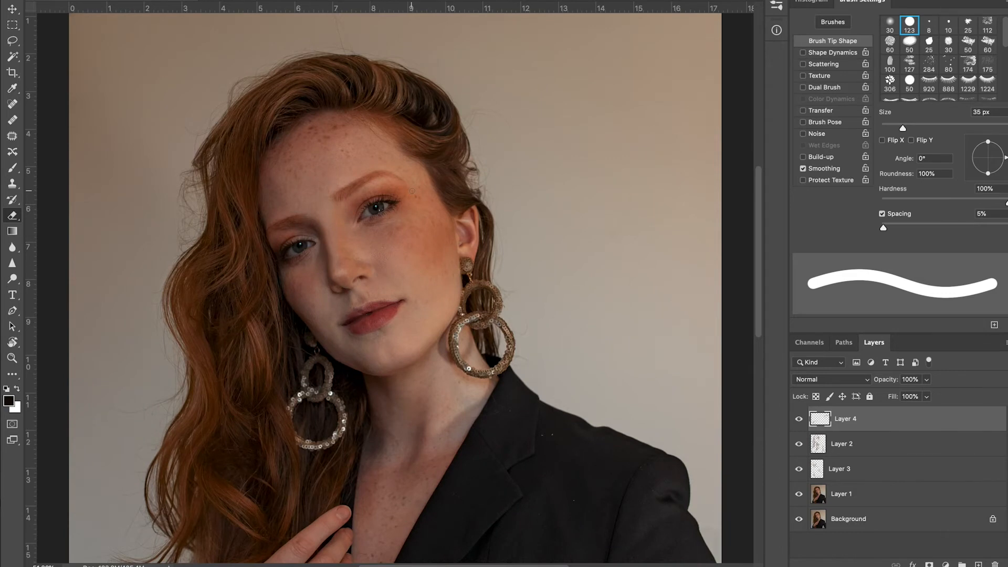
- Add a new empty layer above Layer 4, browse its blend modes and keep it at Normal
key("ctrl+minus")
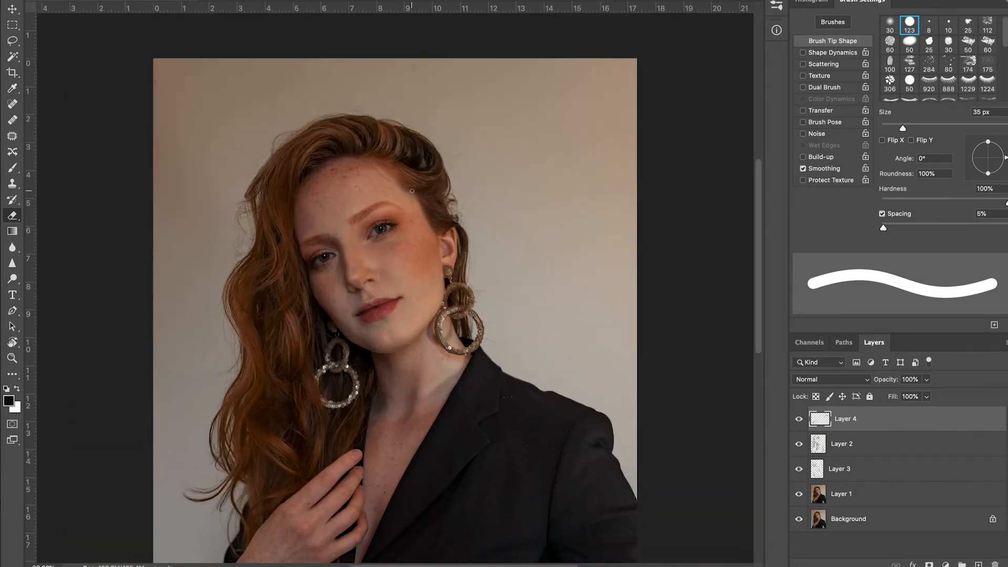
scroll(412, 191, "down", 1)
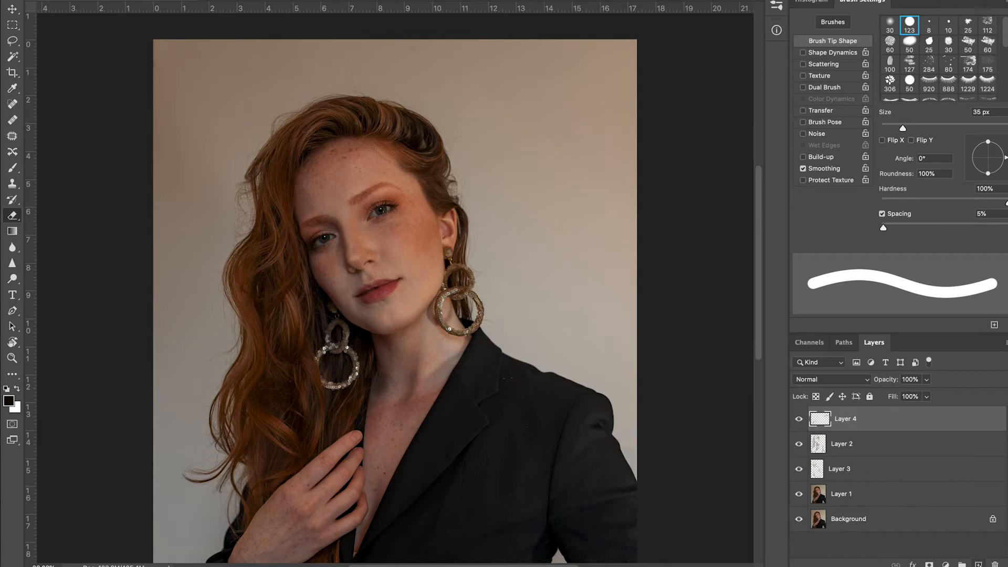
left_click(978, 564)
left_click(798, 443)
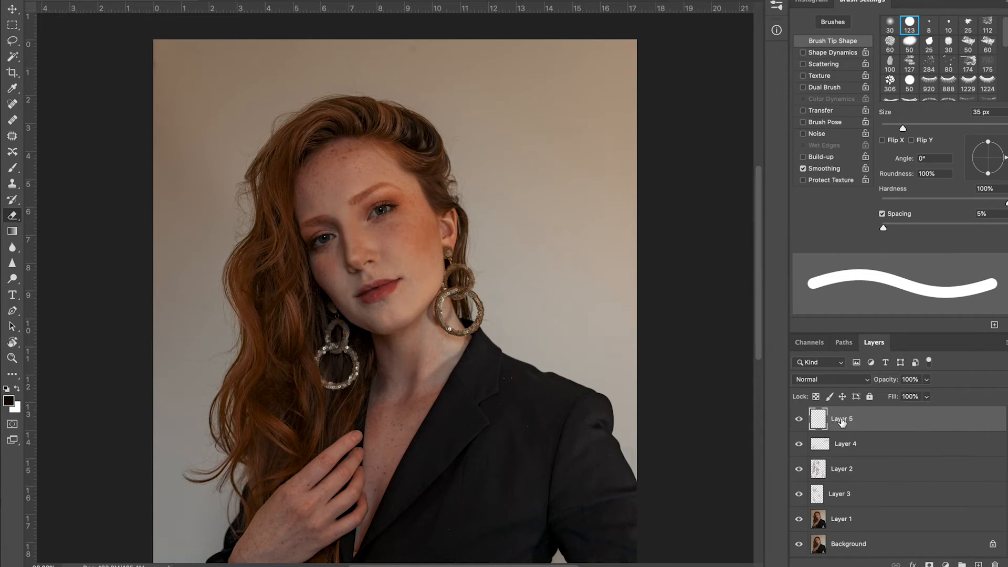
left_click(822, 380)
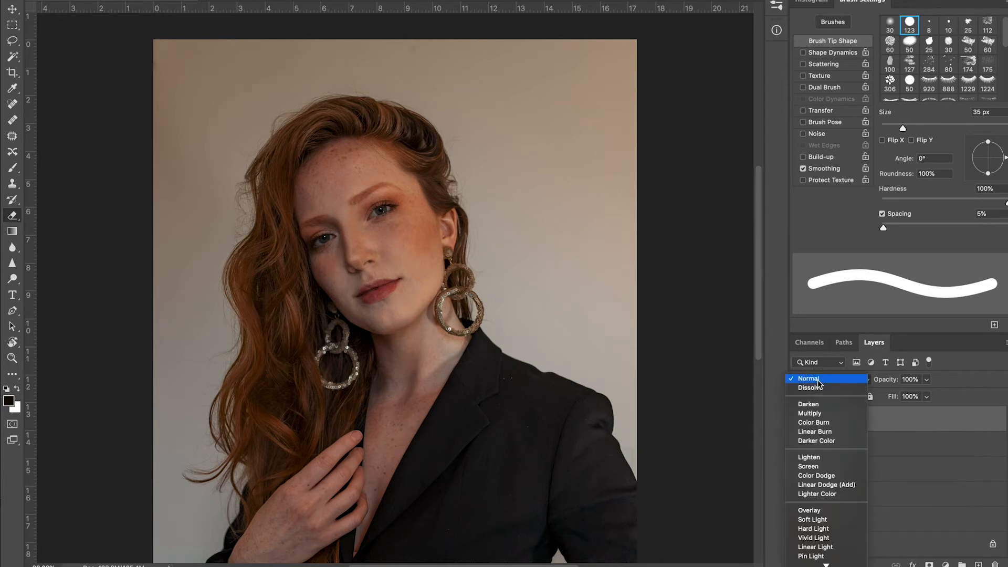
left_click(804, 510)
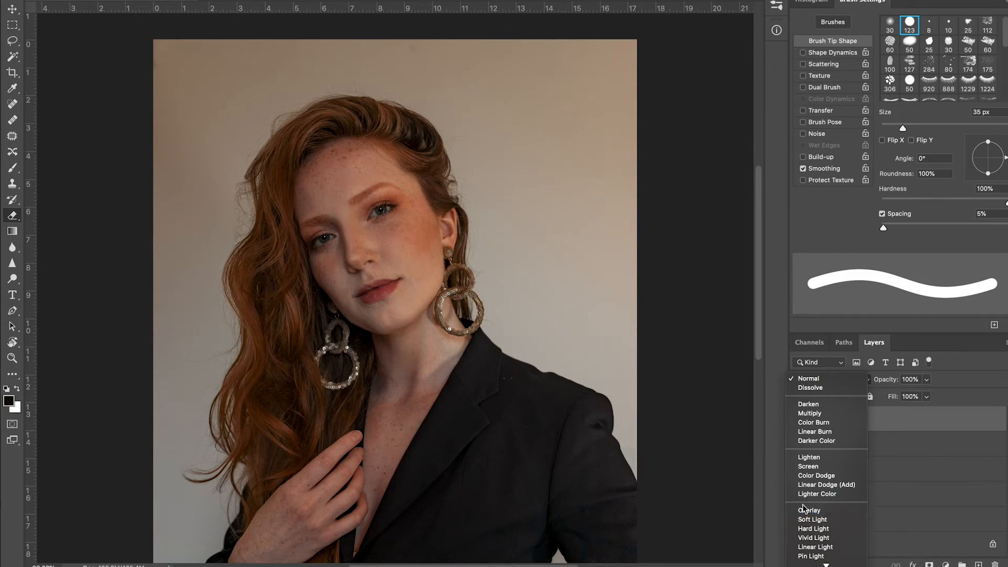
left_click(802, 379)
- Switch to the Brush with the soft round 30 tip and enlarge it to 150 px
key("bracketright")
key("bracketright")
key("bracketright")
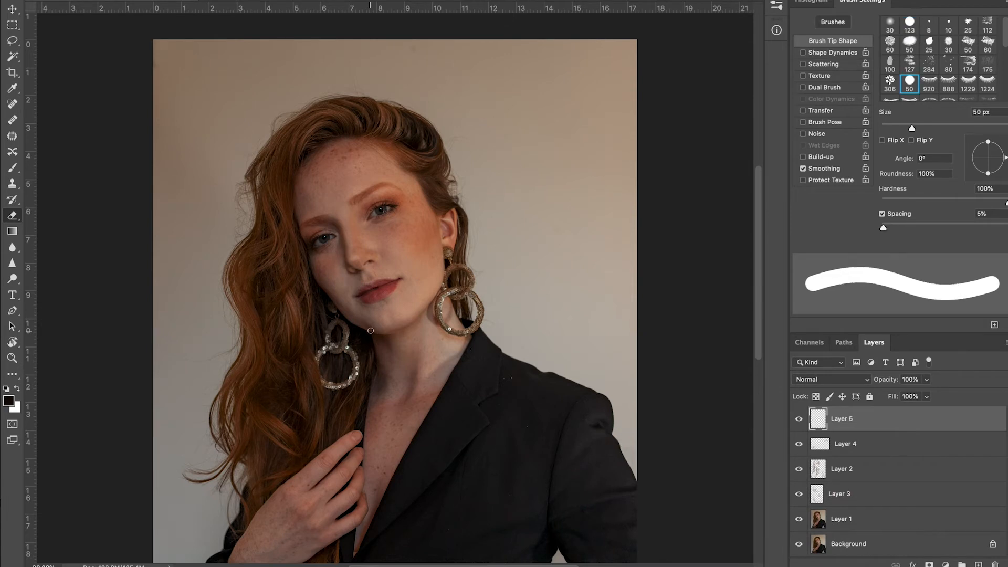
key("b")
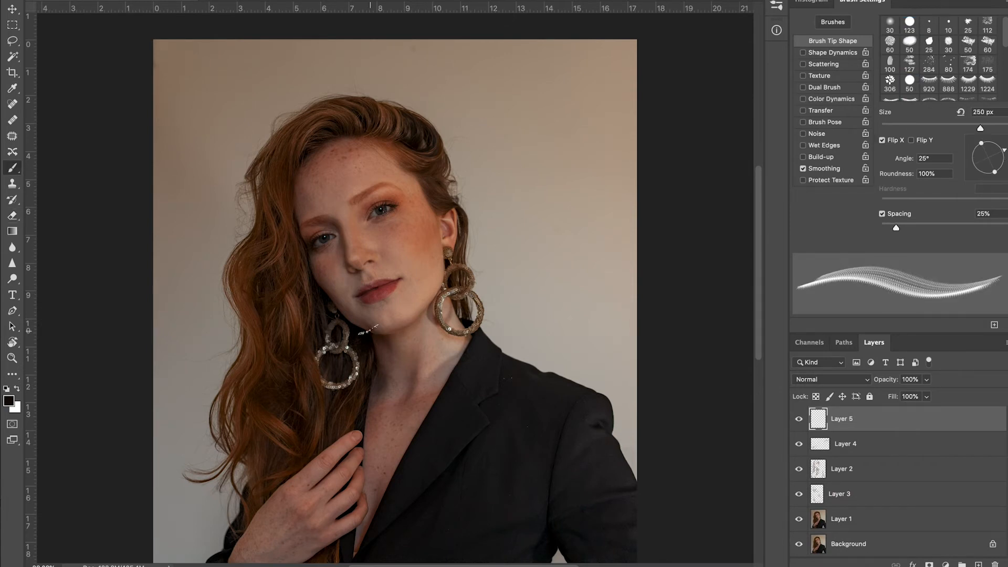
left_click(891, 23)
left_click_drag(898, 128, 960, 128)
- Sample a light grey from the image and paint it over the large hoop of the earring against the hair on Layer 5
key("i")
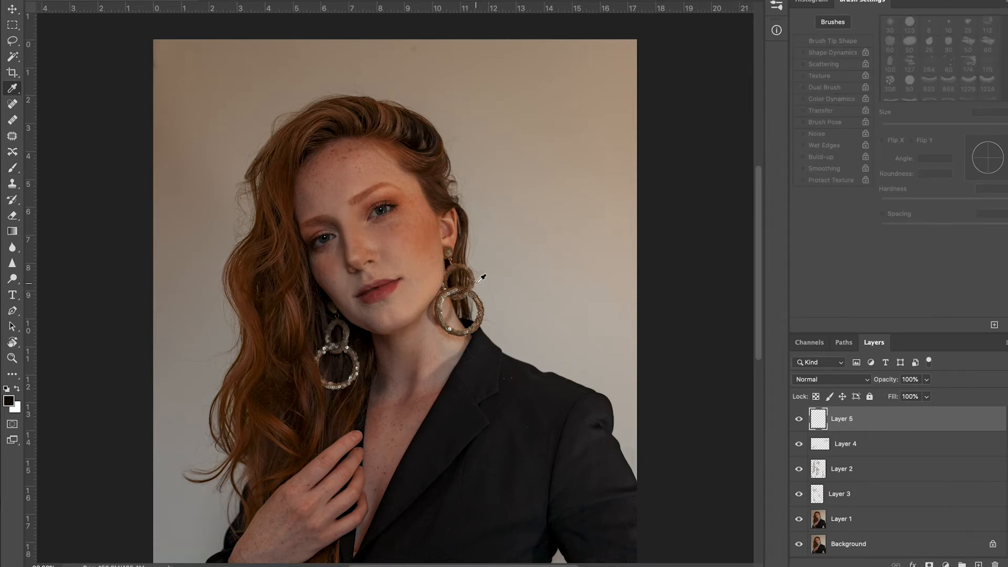
mouse_move(332, 342)
left_mouse_down()
mouse_move(321, 351)
mouse_move(342, 348)
mouse_move(358, 370)
mouse_move(328, 384)
mouse_move(321, 374)
left_mouse_up()
key("b")
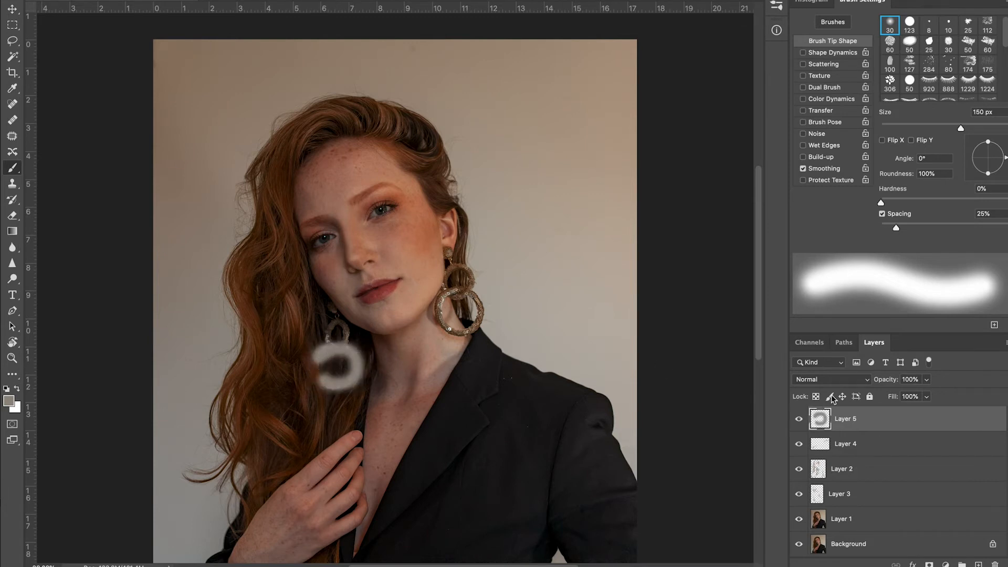
- Preview the blend modes on the painted earring hoop and set Layer 5 to Color Dodge
left_click(845, 380)
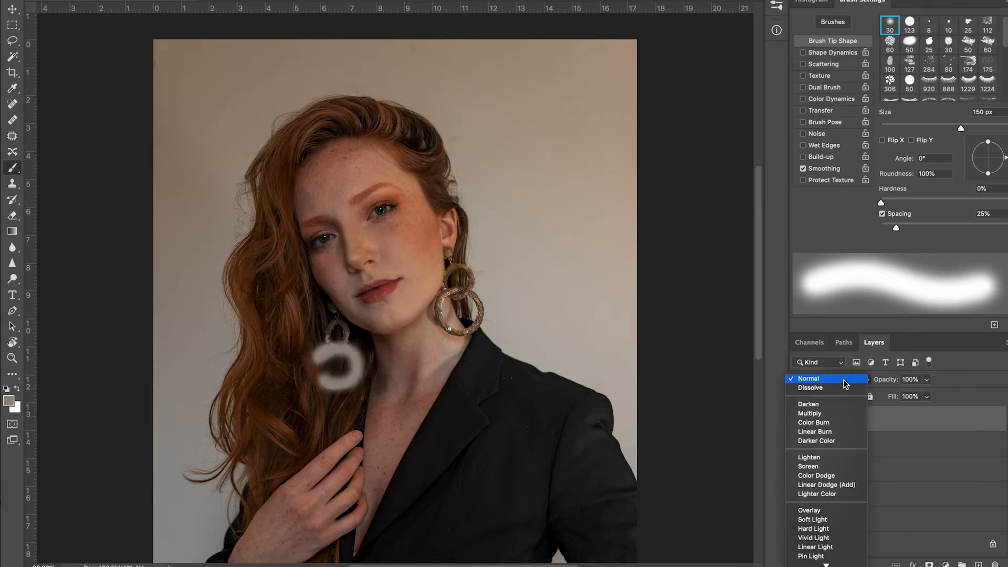
key("Down")
key("Down")
key("Down")
key("Down")
key("Down")
key("Down")
key("Down")
key("Down")
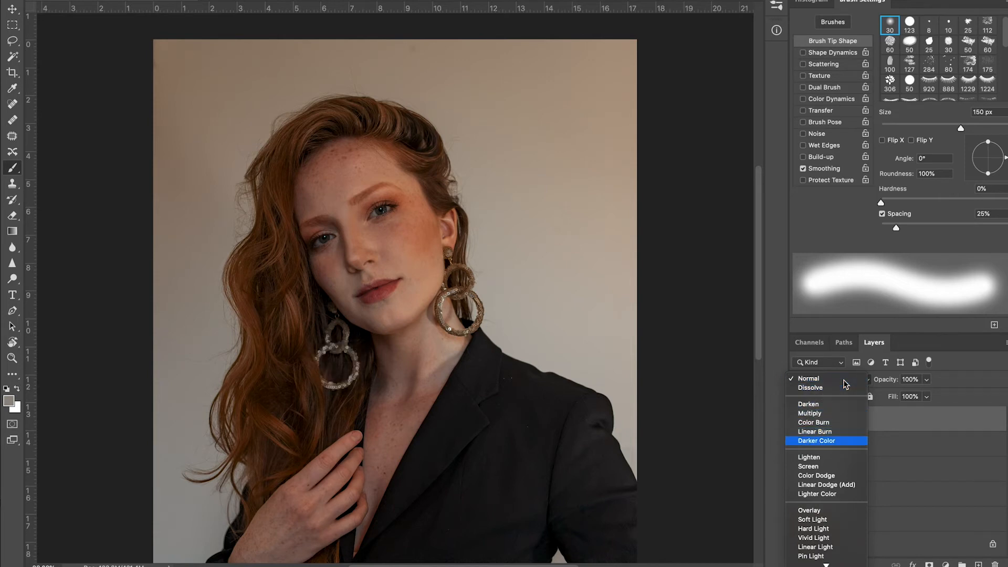
key("Down")
key("Down")
key("Down")
key("Down")
key("Down")
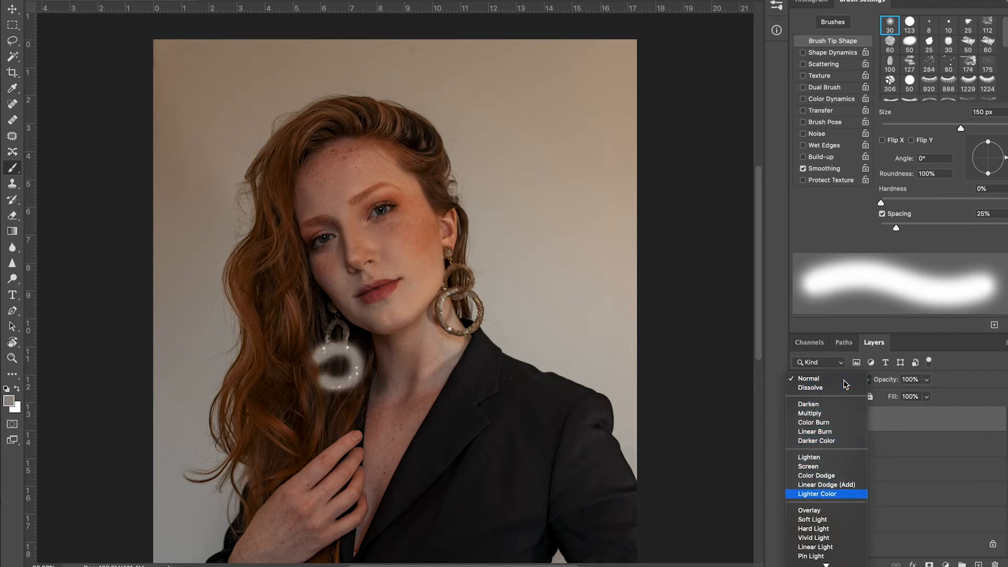
key("Down")
key("Down")
key("Down")
key("Down")
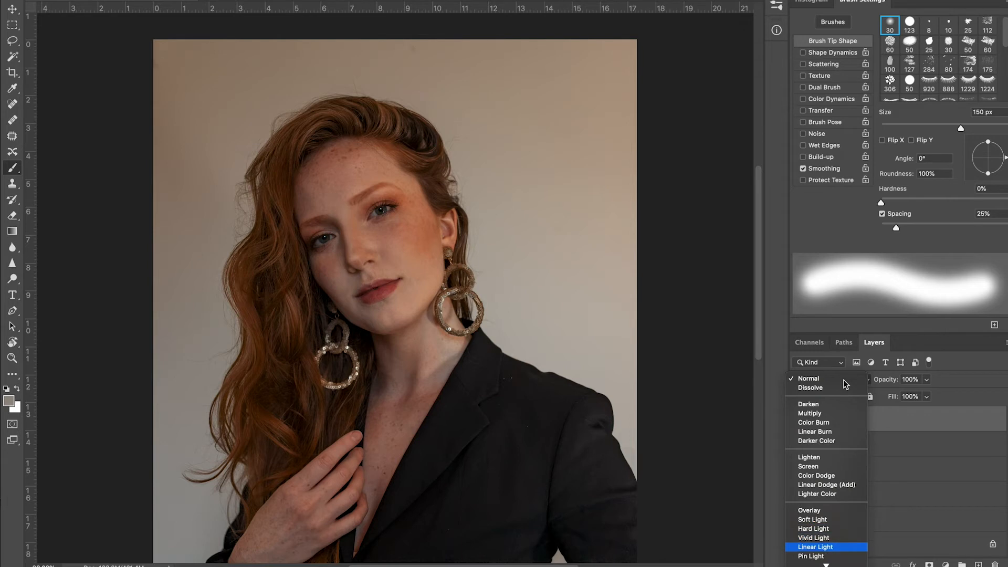
key("Down")
key("Down")
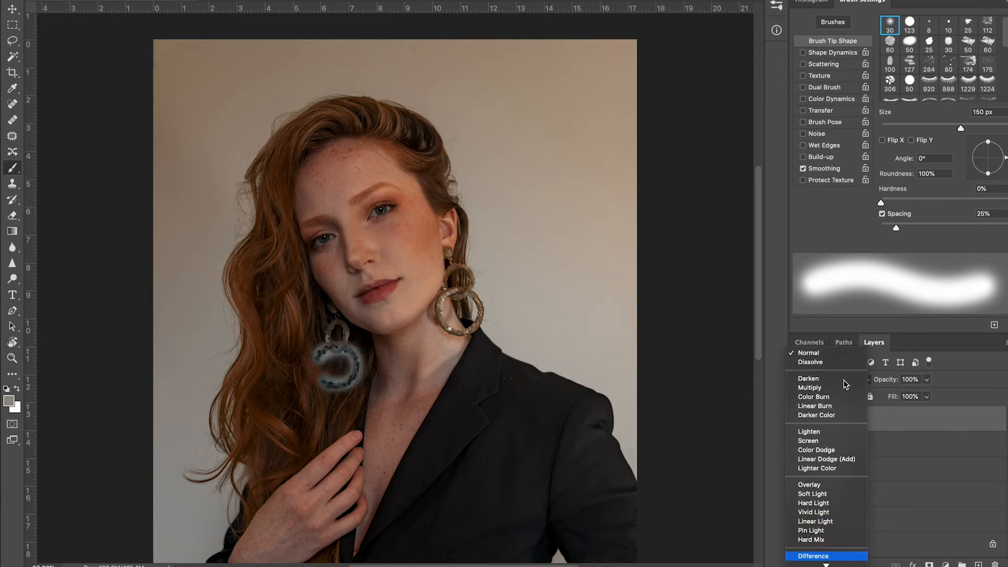
key("Up")
key("Up")
key("Up")
key("Up")
key("Up")
key("Up")
key("Up")
key("Up")
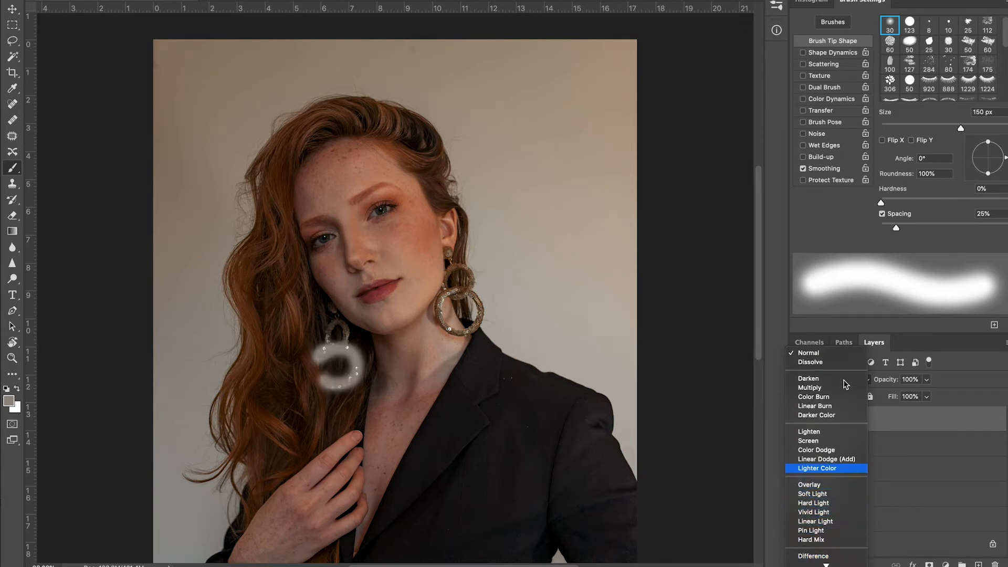
key("Up")
key("Up")
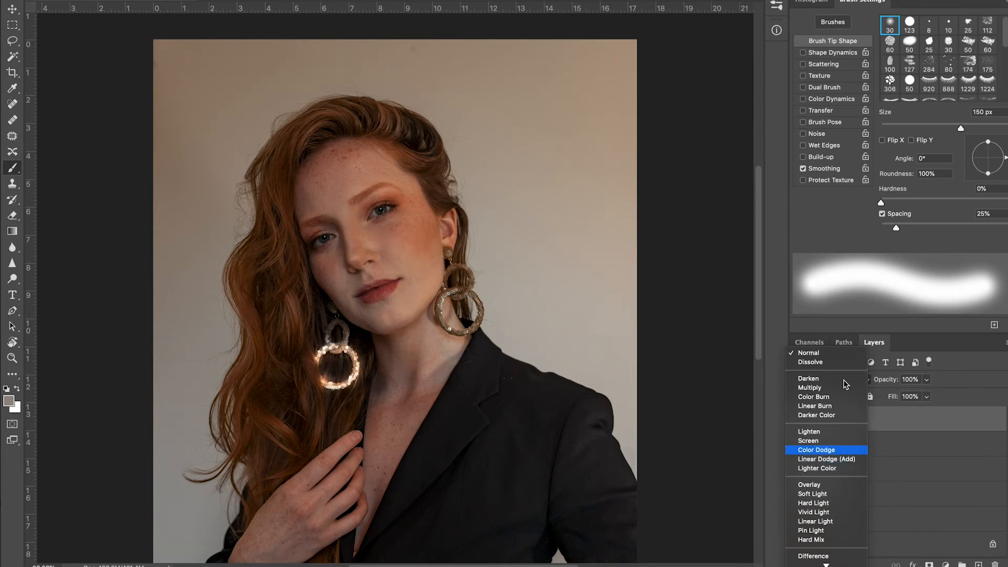
key("Up")
key("Down")
key("Return")
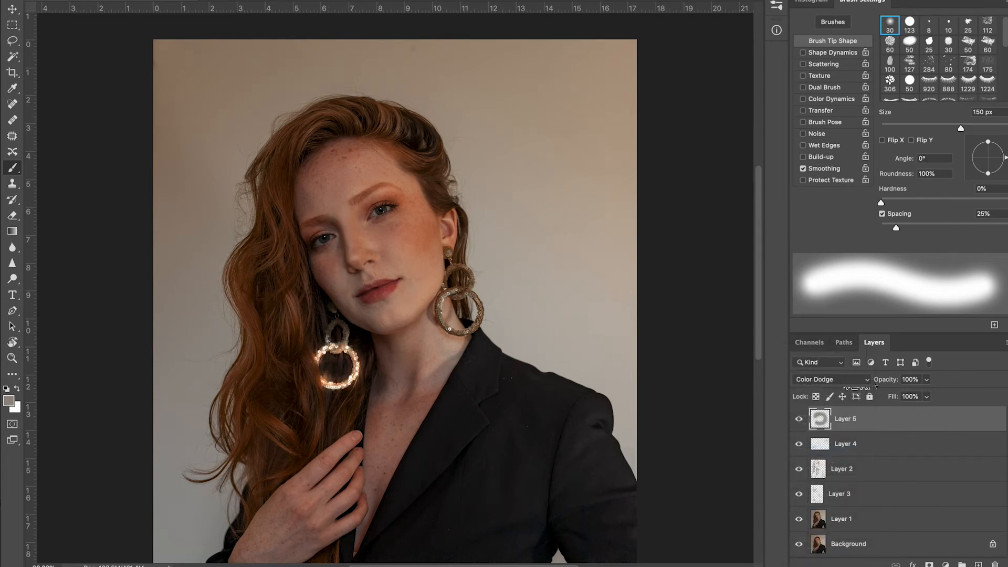
- Lower Layer 5's opacity to 30% and compare the earring with the layer hidden and shown
left_click(926, 379)
left_click_drag(927, 391, 886, 395)
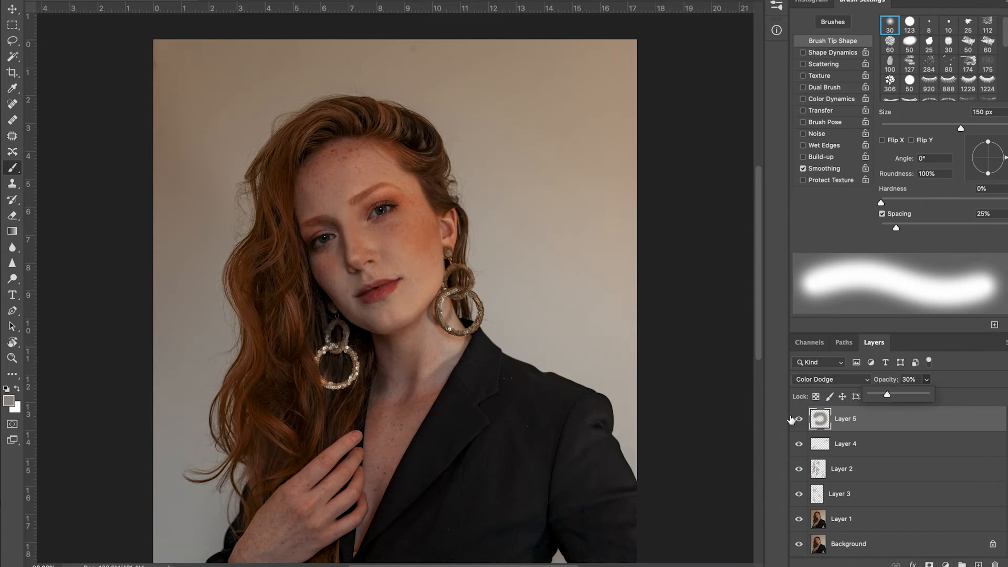
left_click(795, 419)
left_click(795, 419)
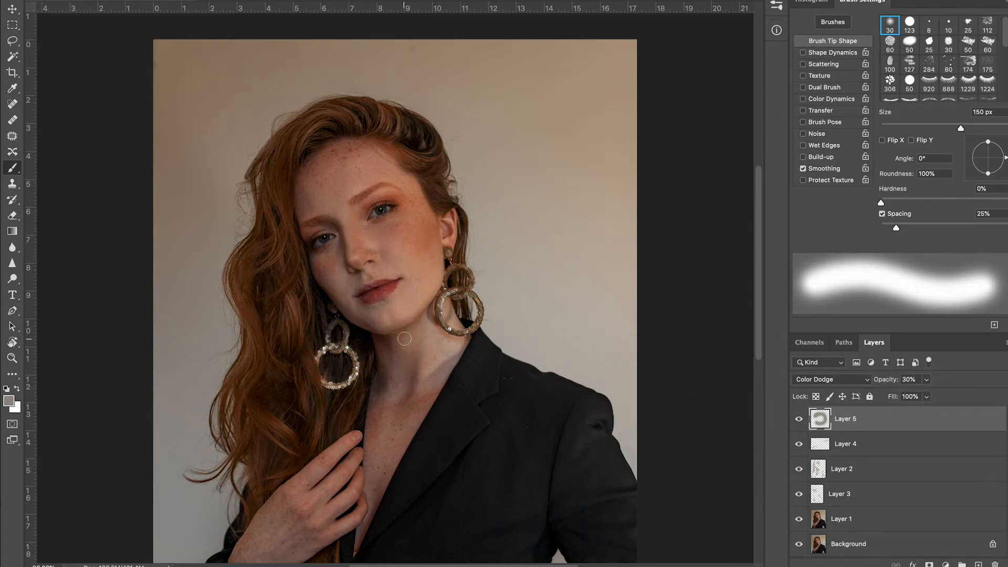
- Erase excess glow from the large hoop of the earring against the hair using the 50 px Eraser
key("e")
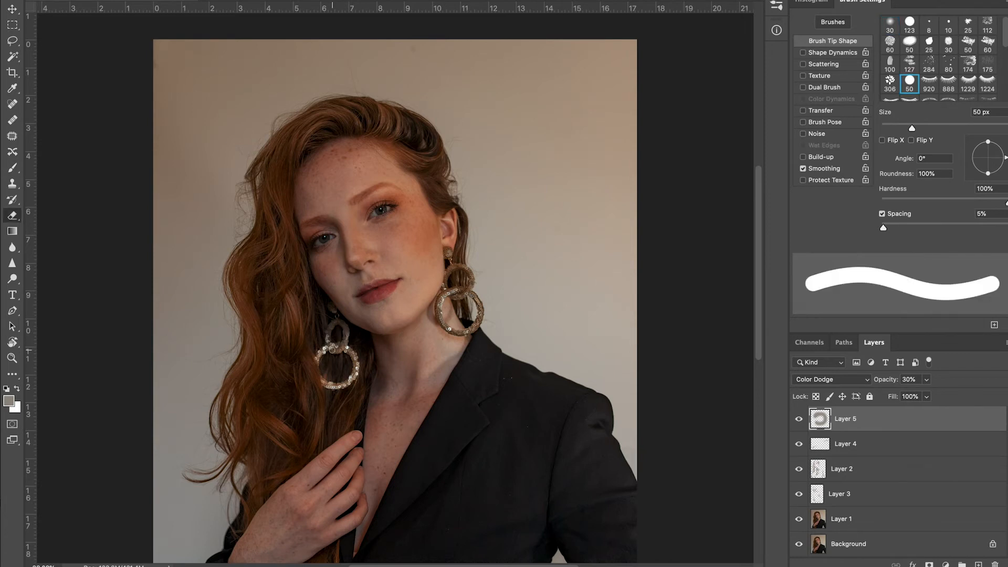
left_click(335, 348)
mouse_move(322, 365)
left_mouse_down()
mouse_move(323, 393)
mouse_move(356, 362)
mouse_move(351, 355)
mouse_move(354, 374)
mouse_move(323, 376)
left_mouse_up()
- Reduce the brush to 80 px and paint highlights over the stud and both hoops of the earring against the hair
key("b")
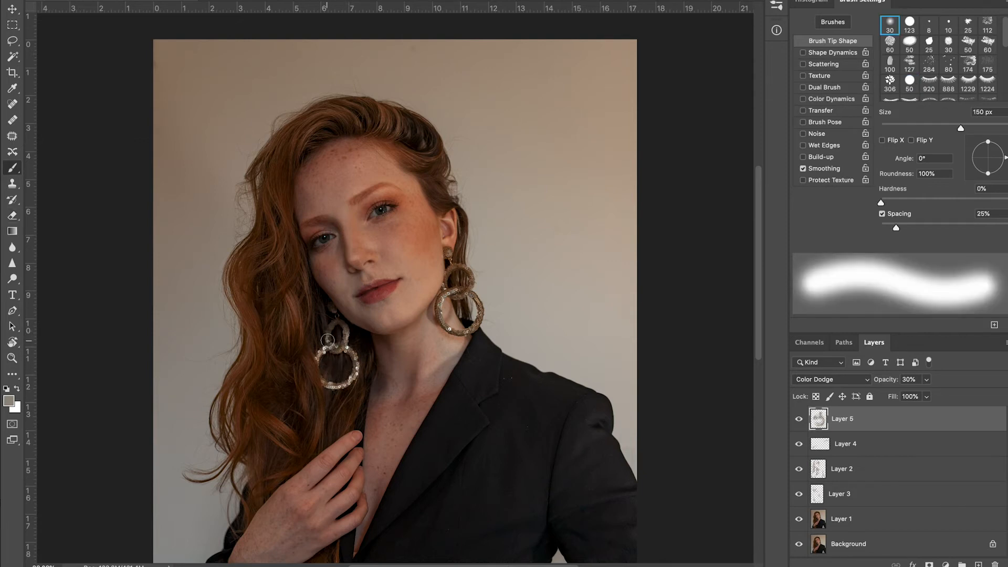
key("bracketleft")
key("bracketleft")
key("bracketleft")
key("bracketleft")
left_click(332, 312)
key("super+plus")
left_click(300, 326)
left_click_drag(299, 325, 293, 320)
left_click(306, 332)
left_click(304, 334)
left_click(320, 354)
left_click(322, 380)
left_click(323, 384)
left_click(314, 384)
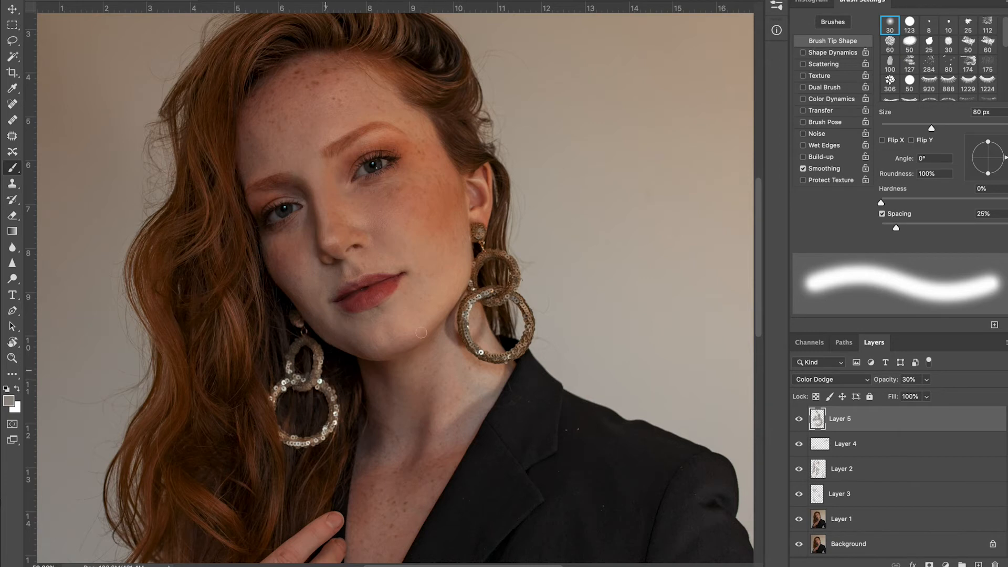
- Reduce the brush to 50 px and paint highlights along the stud and hoops of the earring below the visible ear
key("bracketleft")
key("bracketleft")
key("bracketleft")
mouse_move(502, 253)
left_mouse_down()
mouse_move(519, 282)
mouse_move(501, 301)
left_mouse_up()
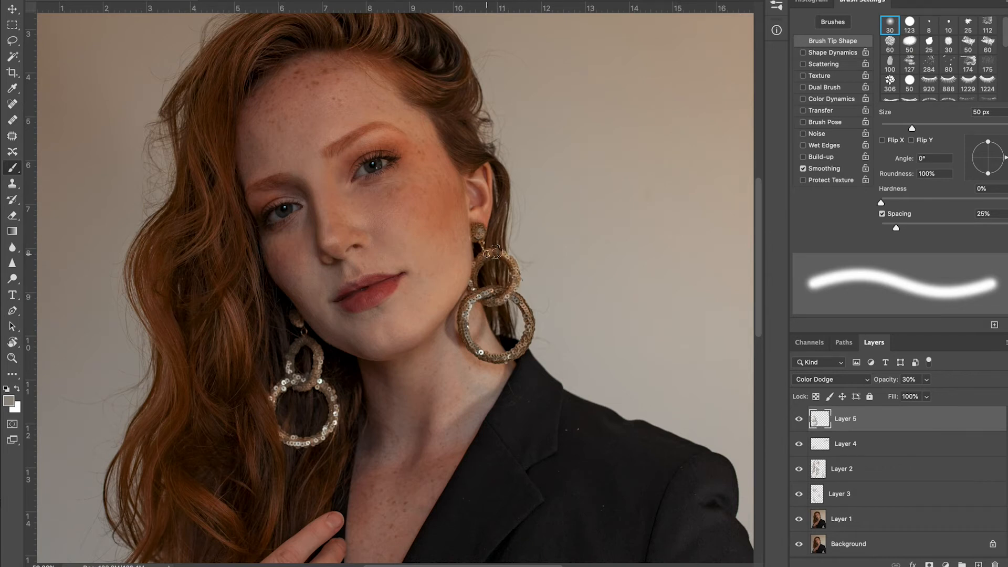
key("ctrl+z")
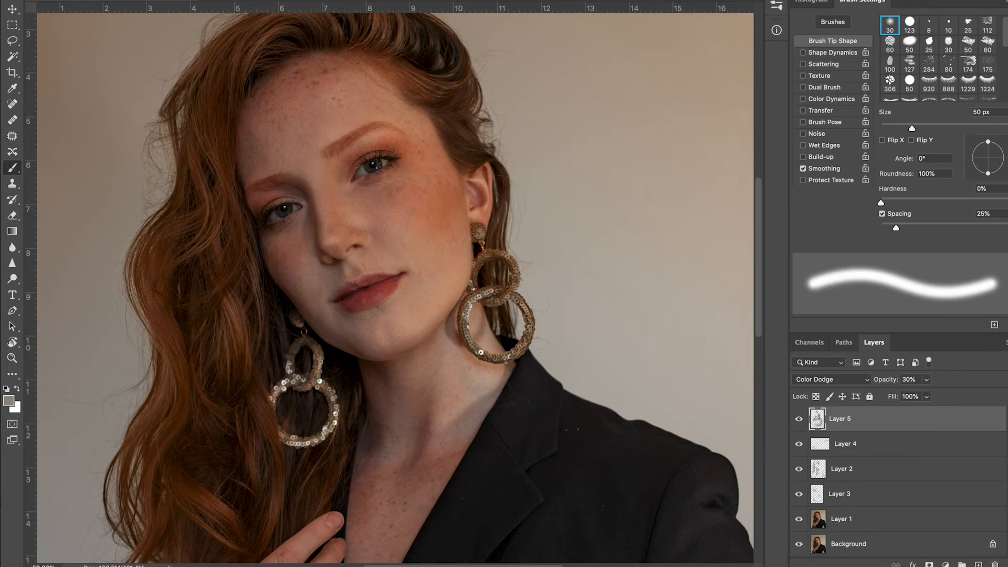
mouse_move(490, 254)
left_mouse_down()
mouse_move(513, 269)
mouse_move(506, 293)
mouse_move(516, 279)
mouse_move(501, 301)
mouse_move(524, 308)
mouse_move(528, 334)
mouse_move(497, 356)
mouse_move(511, 357)
mouse_move(478, 352)
left_mouse_up()
mouse_move(470, 298)
left_mouse_down()
mouse_move(466, 334)
mouse_move(480, 351)
left_mouse_up()
left_click_drag(470, 302, 496, 292)
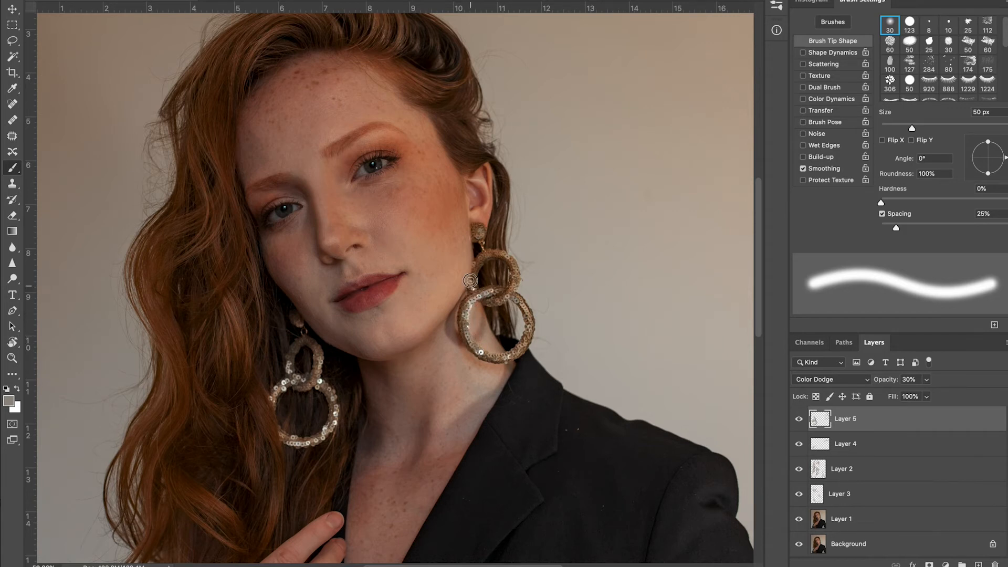
mouse_move(483, 238)
left_mouse_down()
mouse_move(479, 231)
mouse_move(485, 251)
mouse_move(516, 268)
mouse_move(504, 299)
mouse_move(514, 293)
mouse_move(527, 317)
mouse_move(517, 349)
mouse_move(527, 338)
mouse_move(489, 358)
left_mouse_up()
- Compare the portrait with Layer 5's earring highlights hidden and shown, checking both earrings close up and from farther out
key("super+minus")
key("super+minus")
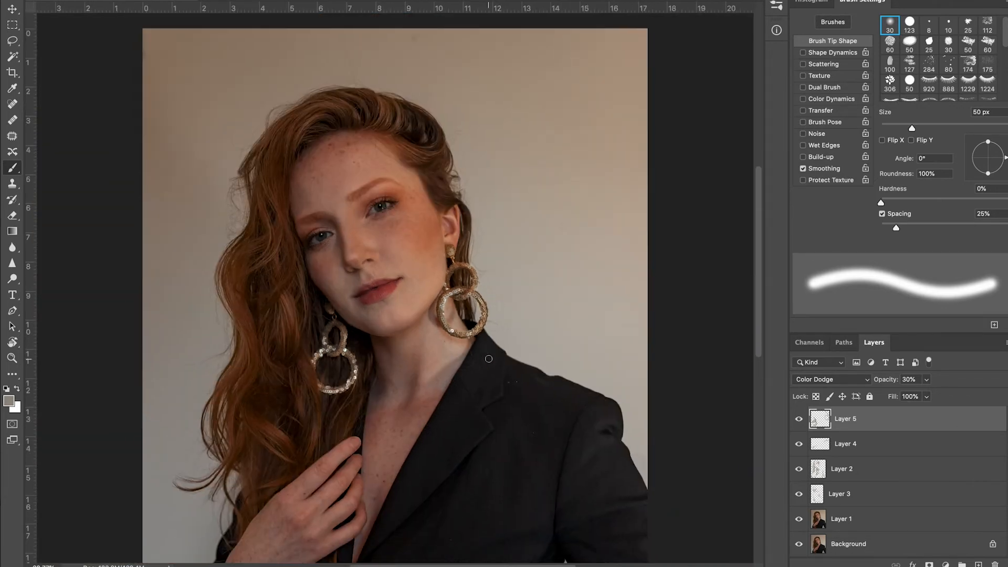
left_click(800, 418)
left_click(800, 418)
left_click(800, 419)
left_click(800, 419)
scroll(414, 278, "up", 5)
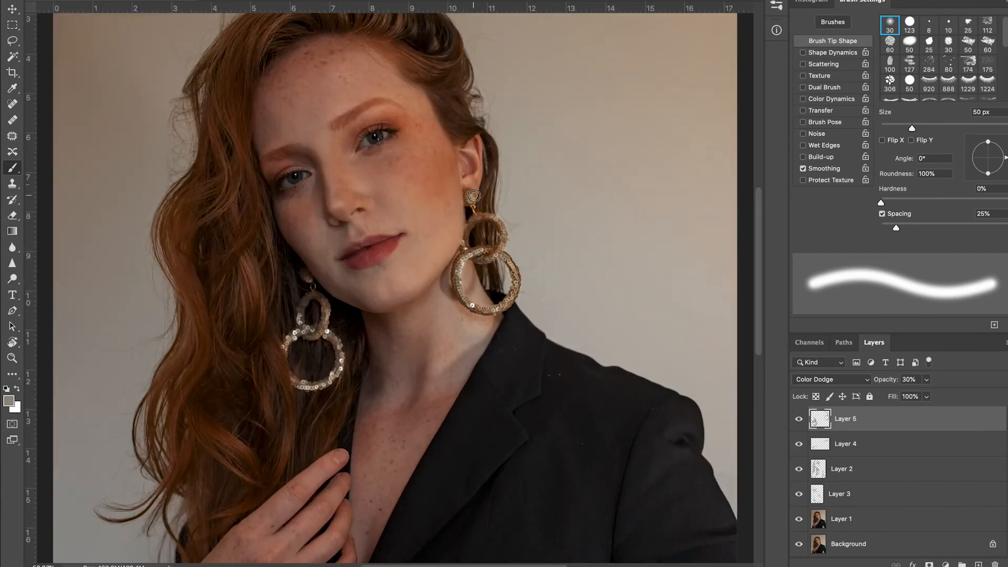
scroll(396, 333, "down", 1)
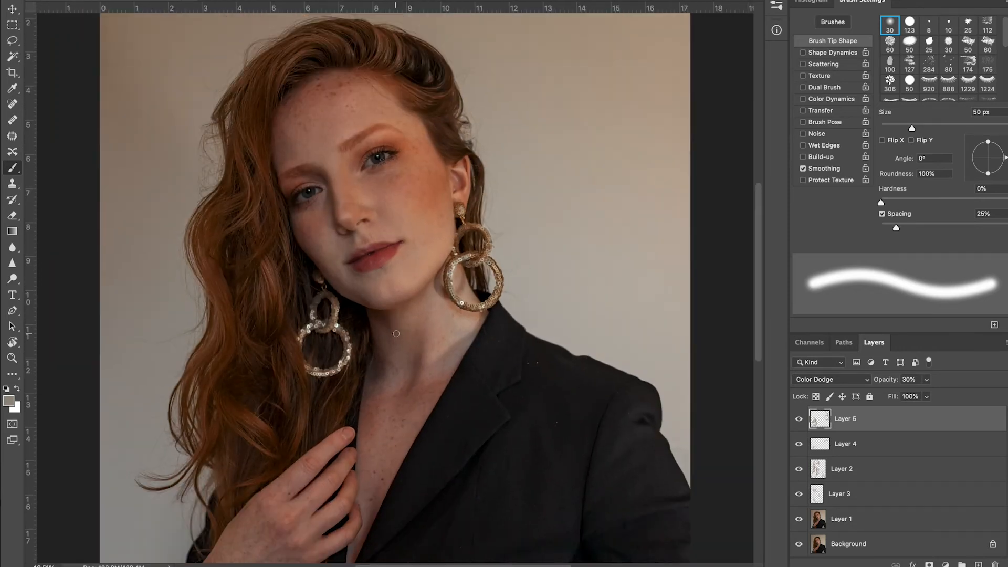
scroll(396, 333, "down", 1)
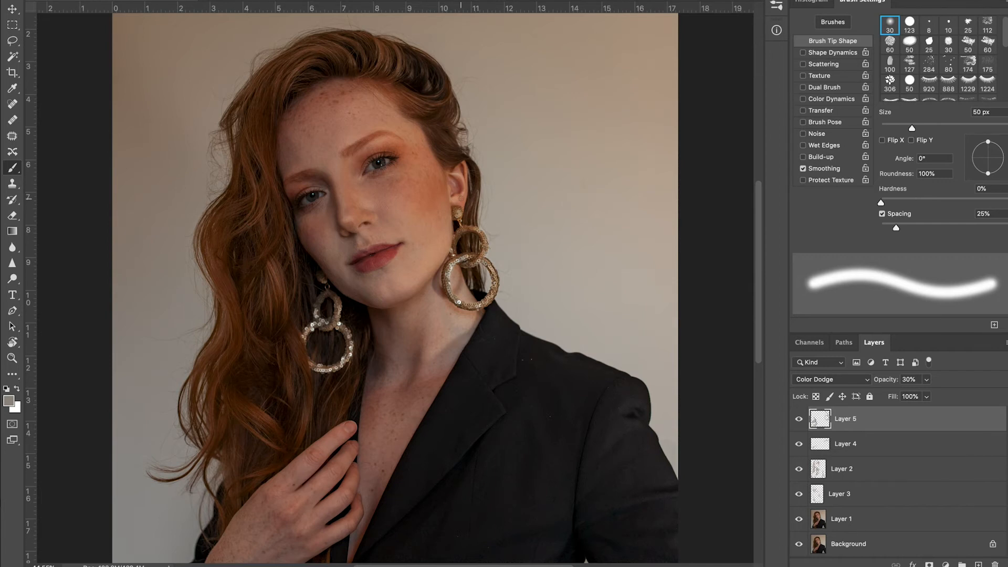
- Paint a highlight at the inner corner of the eye nearer the long hair on Layer 5 with the 50 px brush
scroll(329, 160, "up", 1)
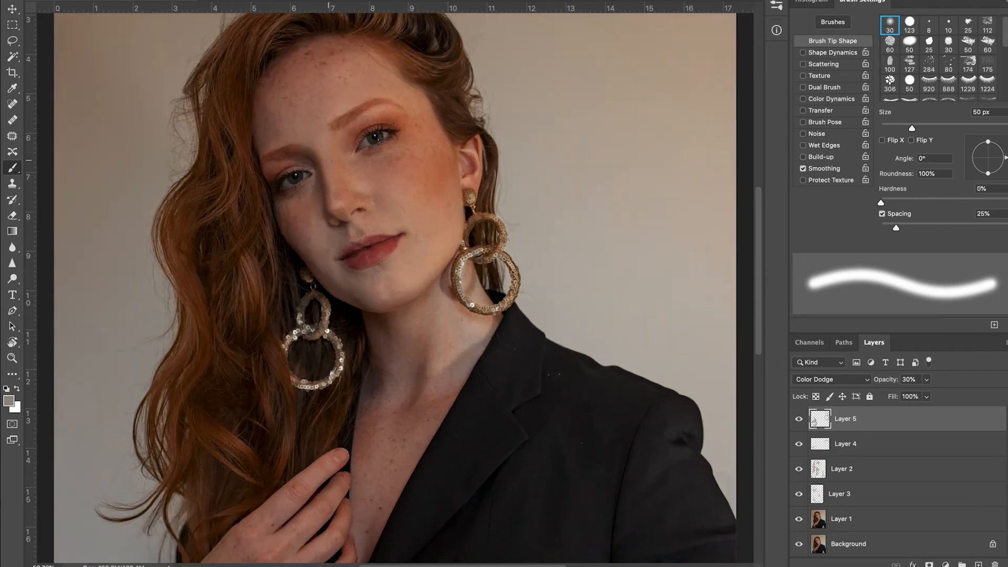
scroll(329, 160, "up", 1)
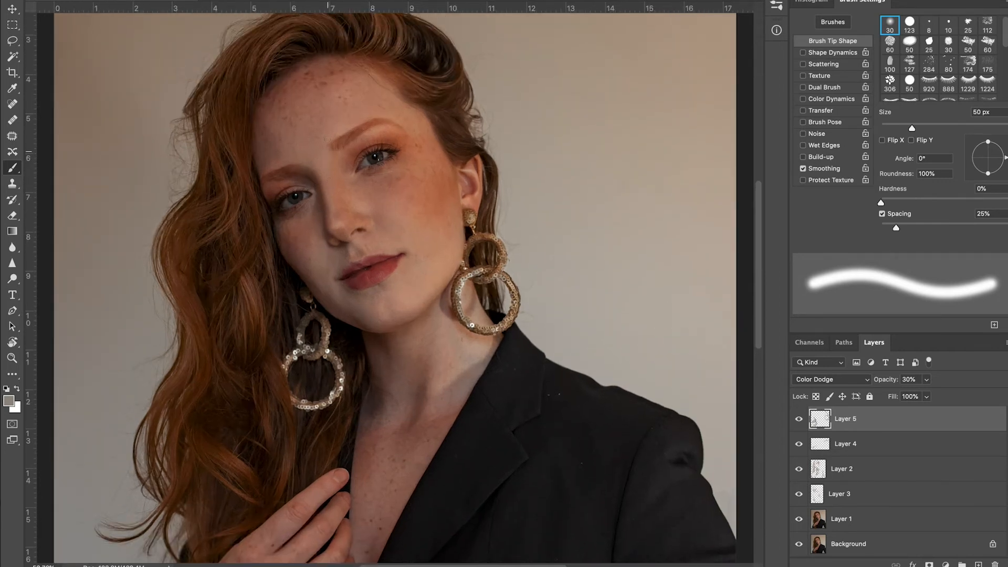
scroll(326, 139, "up", 2)
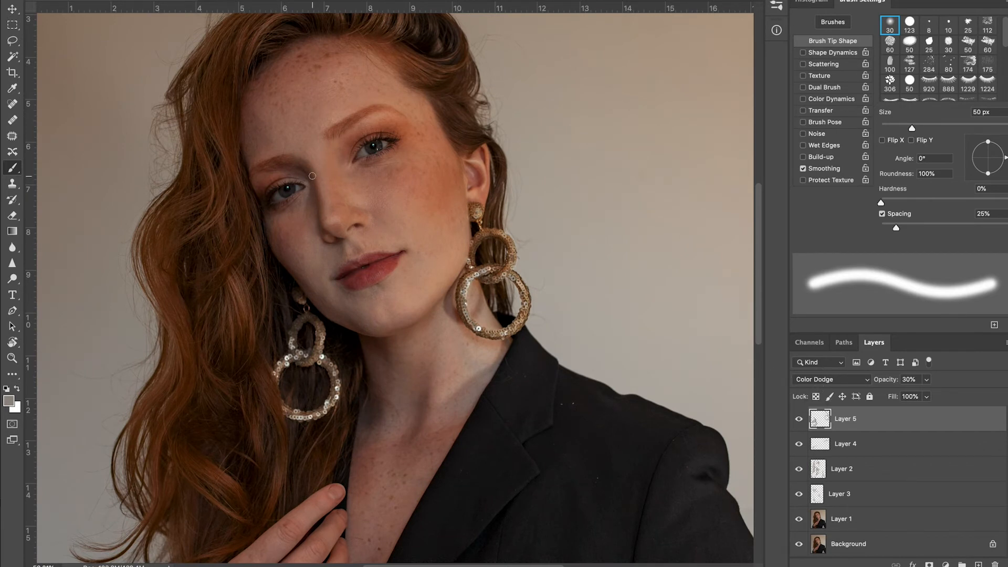
left_click_drag(298, 181, 305, 184)
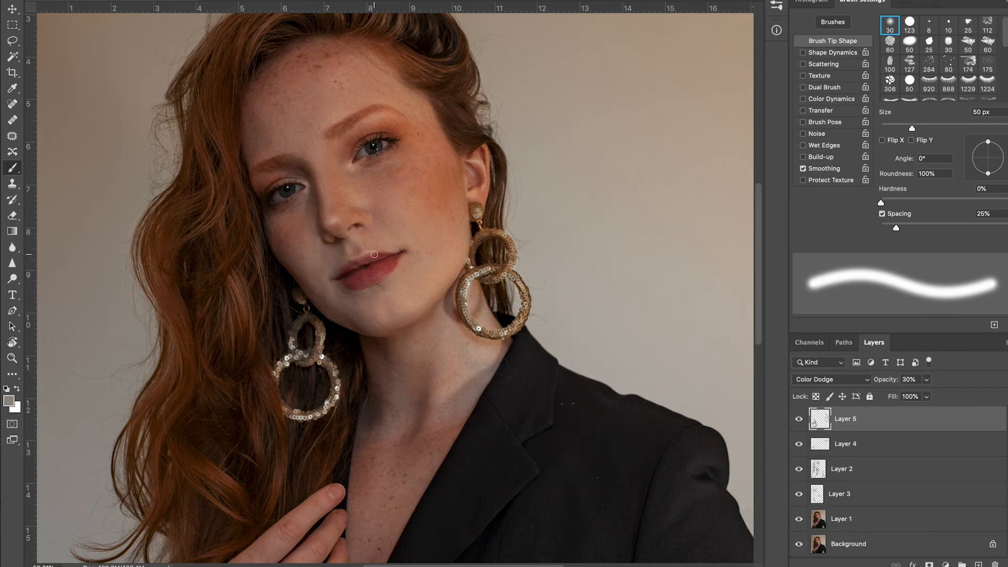
- Reduce the brush to 35 px for highlighting the edge of the upper lip on Layer 5
key("[")
key("[")
key("[")
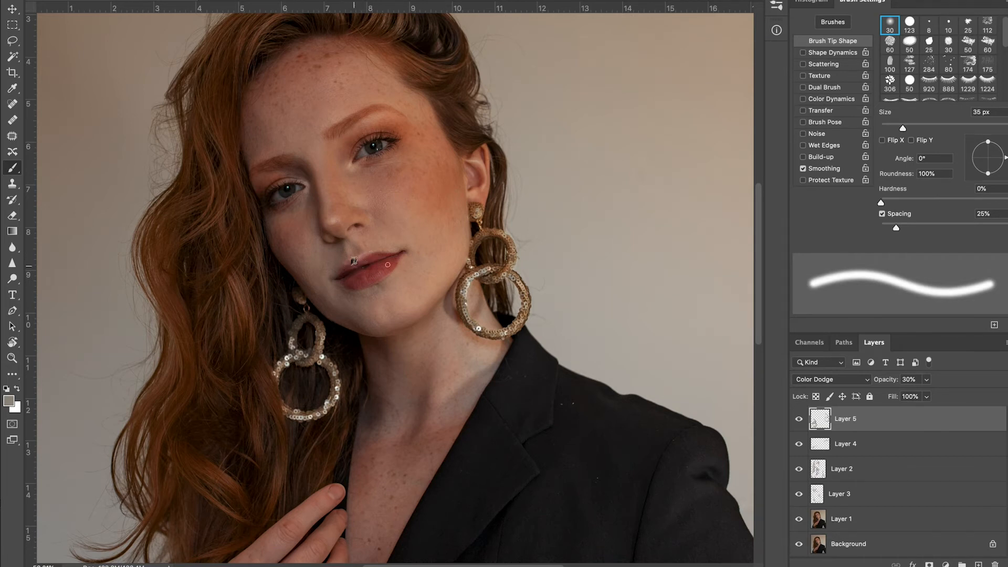
- Try highlighting the brow bone above the eye nearer the visible ear with a 70 px brush on Layer 5
key("]")
key("]")
key("]")
key("]")
key("]")
key("]")
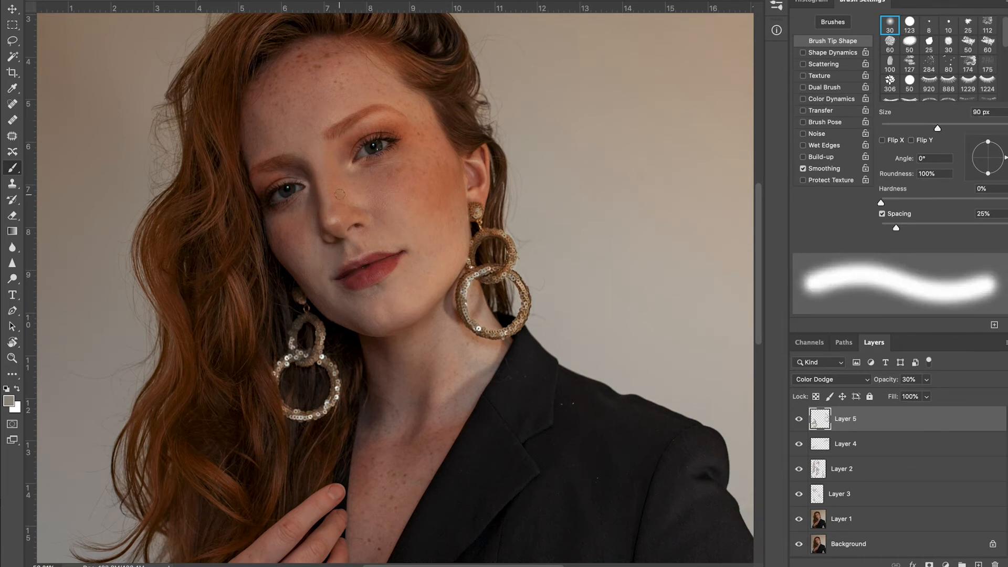
key("[")
key("[")
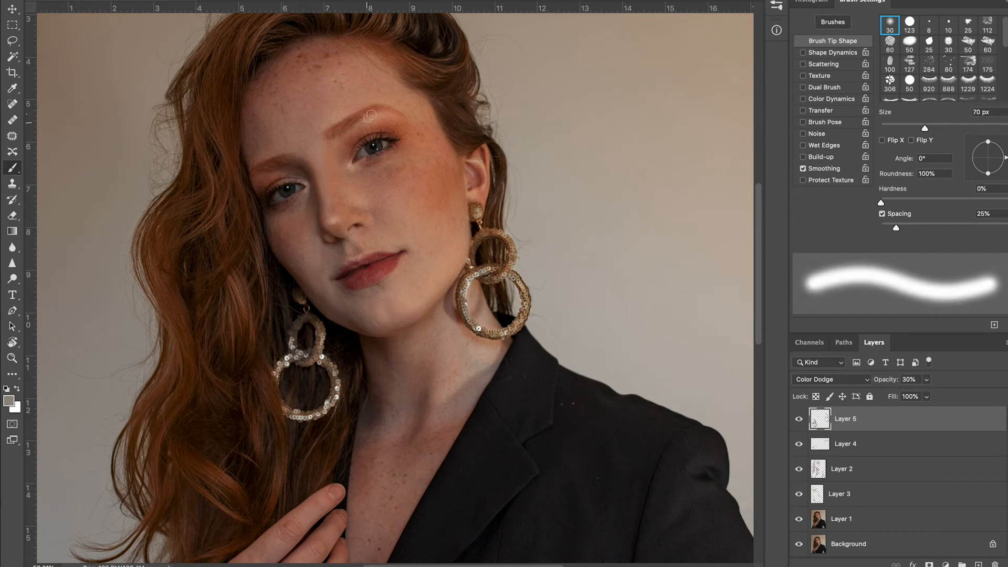
mouse_move(369, 117)
left_mouse_down()
mouse_move(400, 115)
mouse_move(365, 117)
mouse_move(384, 111)
left_mouse_up()
key("super+z")
- Paint a highlight on the forehead above the brow with a 175 px brush, and compare Layer 5 hidden and shown
key("bracketright")
key("bracketright")
key("bracketright")
key("bracketright")
key("bracketright")
key("bracketright")
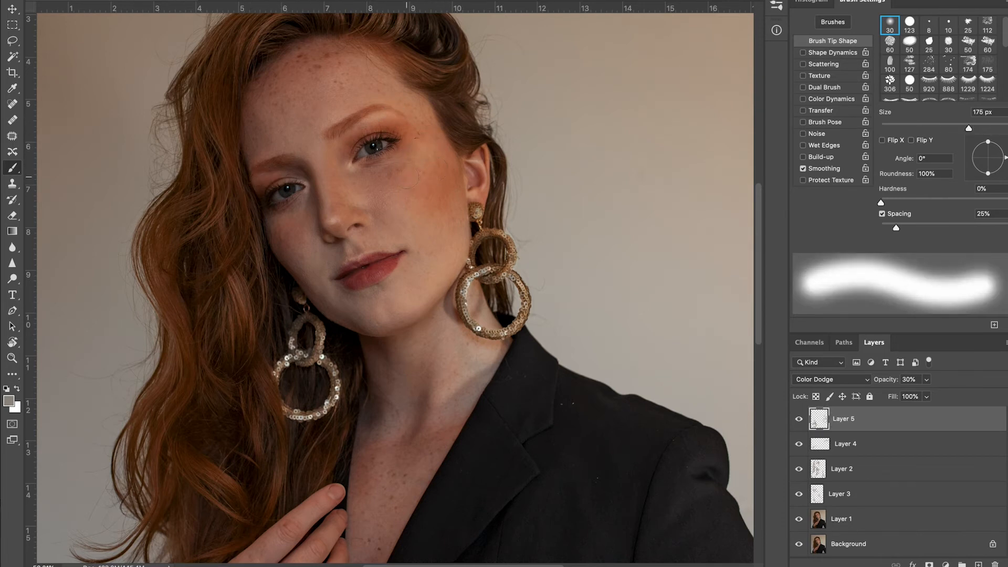
mouse_move(392, 94)
left_mouse_down()
mouse_move(356, 79)
mouse_move(384, 97)
left_mouse_up()
scroll(404, 287, "down", 8)
scroll(420, 289, "up", 2)
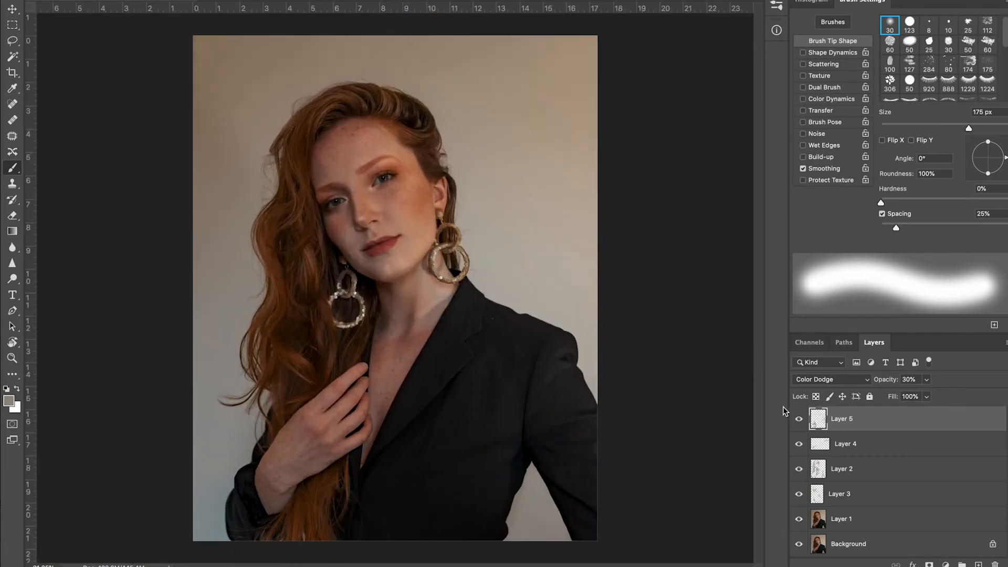
left_click(799, 419)
left_click(799, 419)
- Set the Eraser to the soft round tip at 300 px
key("e")
key("bracketright")
key("bracketright")
key("bracketright")
key("bracketright")
key("bracketright")
key("bracketright")
key("bracketright")
key("bracketright")
key("bracketright")
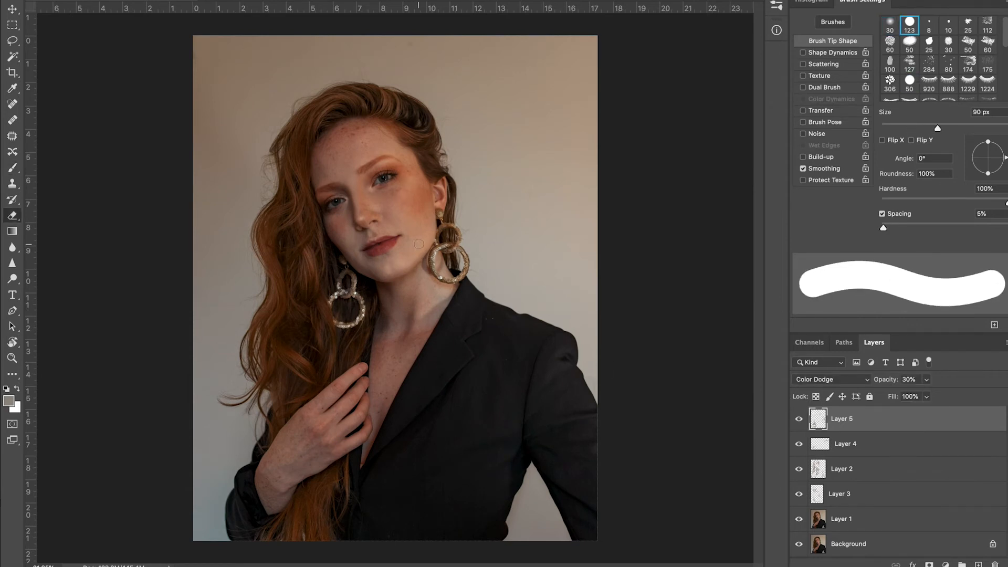
left_click(889, 23)
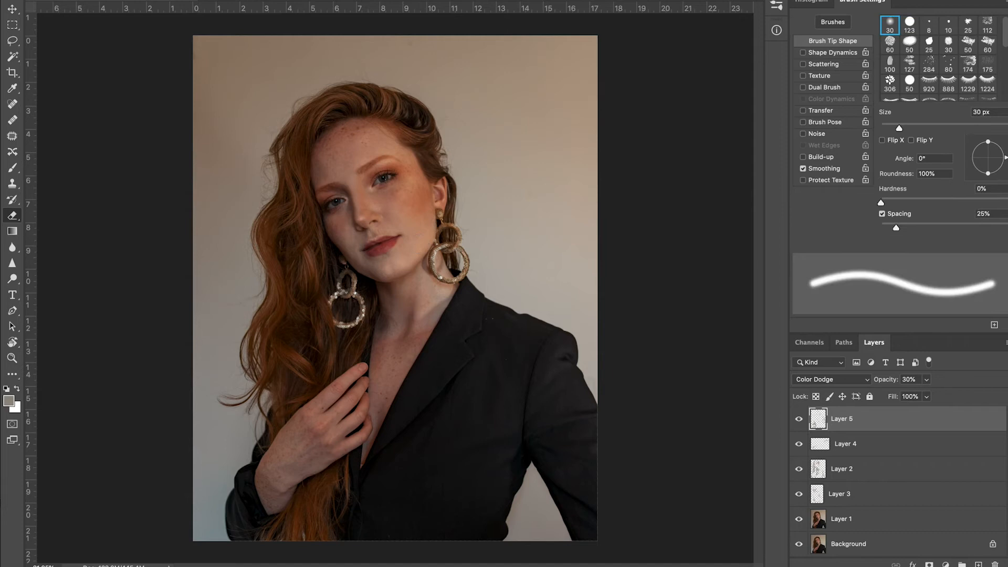
left_click_drag(899, 128, 984, 129)
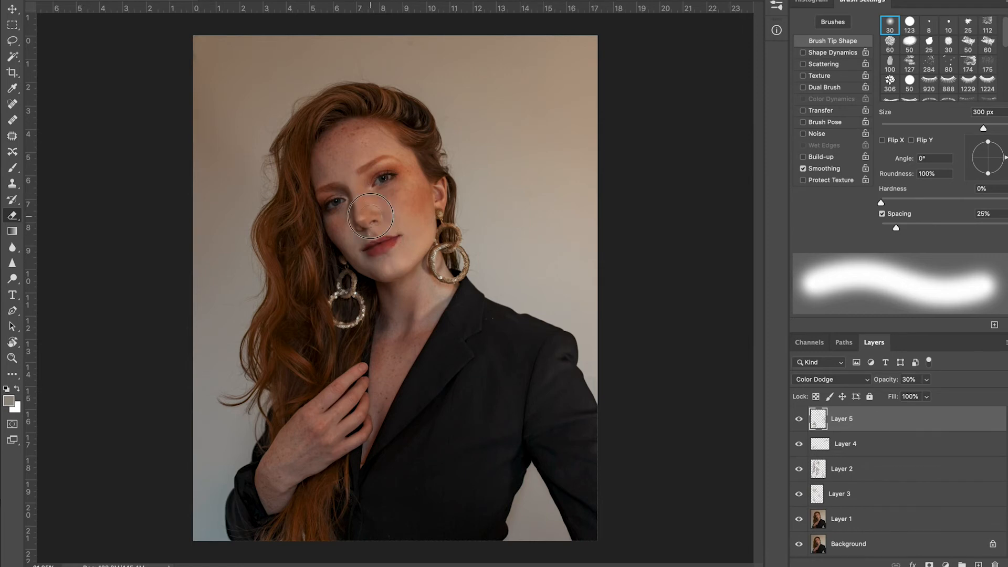
key("ctrl+minus")
key("ctrl+plus")
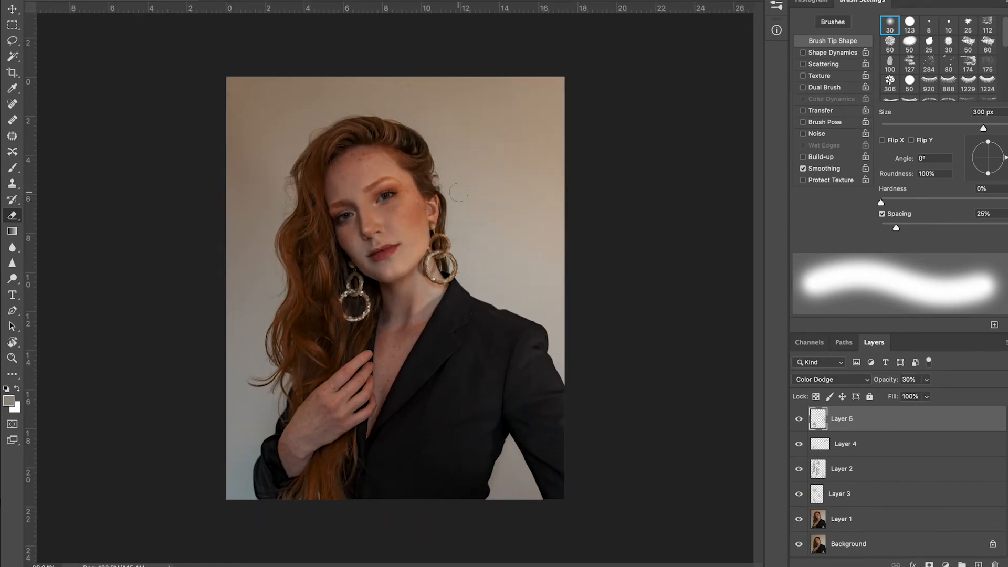
- Return to the Brush, enlarge it to 700 px and dab soft highlights over the neck and chest on Layer 5
key("b")
key("bracketright")
key("bracketright")
key("bracketright")
key("bracketright")
key("bracketright")
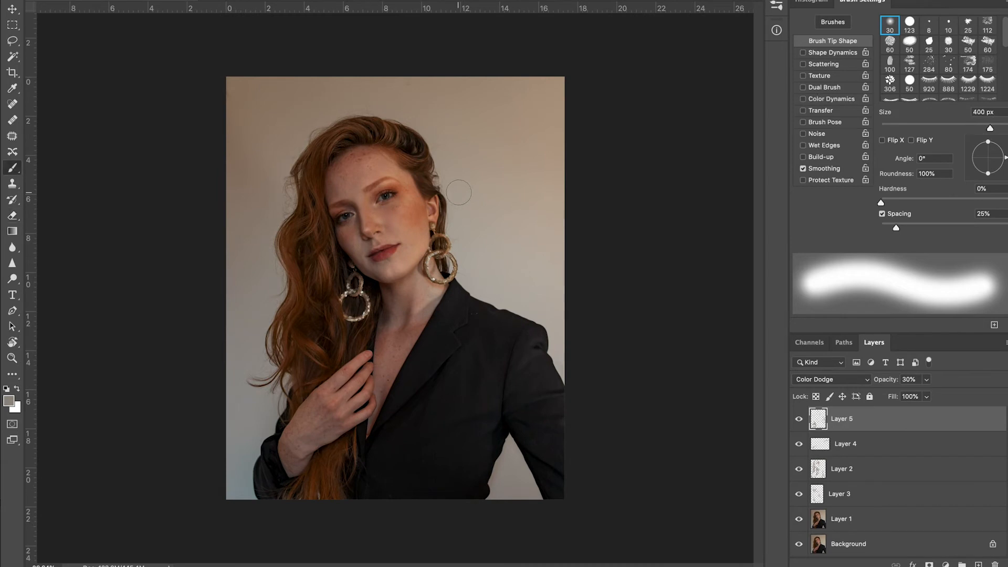
key("bracketleft")
key("ctrl+plus")
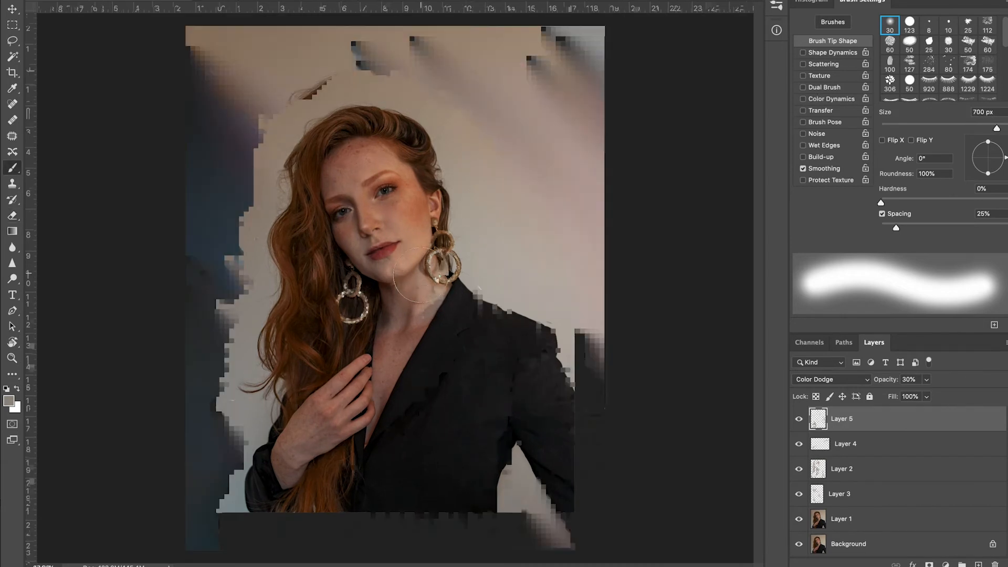
left_click(428, 321)
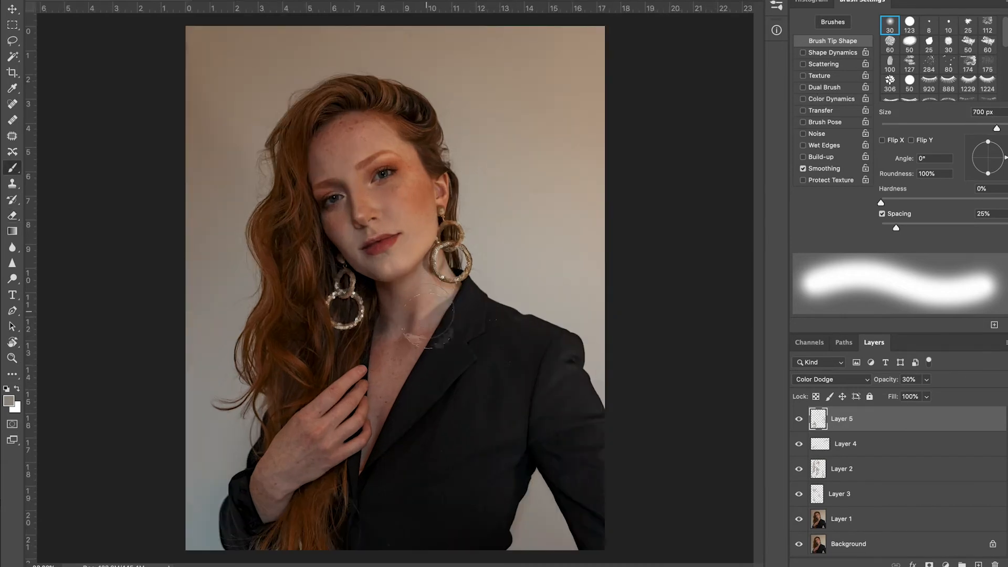
left_click(418, 376)
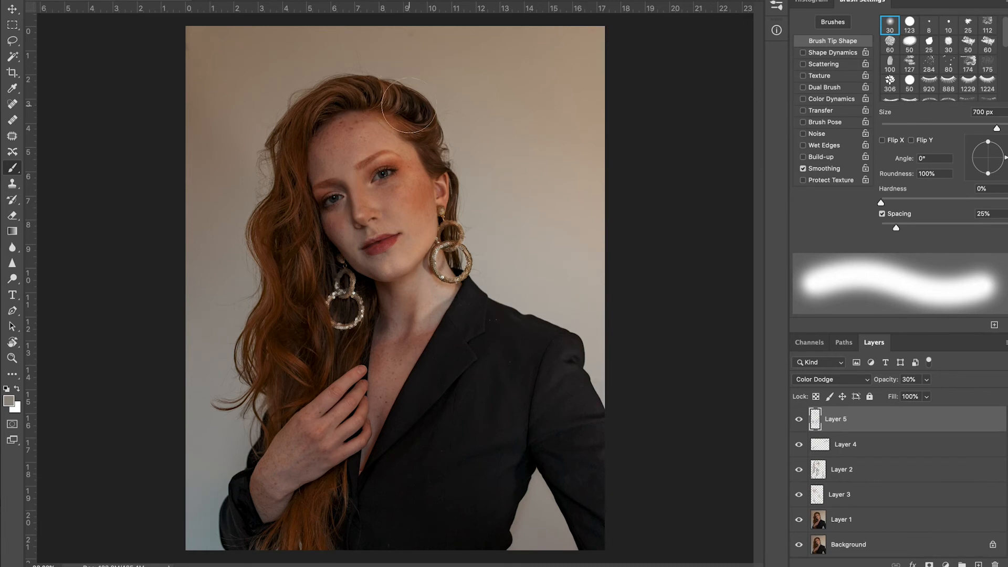
- Reduce the brush to 300 px and paint highlights from the crown down the long hair waves and on the jacket sleeve
key("bracketleft")
key("bracketleft")
key("bracketleft")
key("bracketleft")
mouse_move(372, 108)
left_mouse_down()
mouse_move(354, 92)
mouse_move(313, 117)
left_mouse_up()
left_click_drag(364, 87, 308, 119)
left_click_drag(292, 164, 279, 252)
mouse_move(286, 192)
left_mouse_down()
mouse_move(264, 274)
mouse_move(303, 343)
left_mouse_up()
left_click_drag(252, 254, 271, 361)
mouse_move(263, 236)
left_mouse_down()
mouse_move(266, 204)
mouse_move(286, 273)
left_mouse_up()
left_click_drag(292, 316, 289, 394)
left_click_drag(331, 308, 326, 344)
left_click_drag(270, 321, 264, 389)
mouse_move(272, 303)
left_mouse_down()
mouse_move(267, 343)
mouse_move(287, 359)
mouse_move(290, 392)
left_mouse_up()
mouse_move(327, 310)
left_mouse_down()
mouse_move(312, 417)
mouse_move(352, 394)
mouse_move(366, 418)
mouse_move(362, 401)
left_mouse_up()
mouse_move(330, 478)
left_mouse_down()
mouse_move(312, 529)
mouse_move(283, 499)
left_mouse_up()
mouse_move(575, 378)
left_mouse_down()
mouse_move(535, 391)
mouse_move(529, 428)
mouse_move(566, 363)
mouse_move(591, 410)
mouse_move(539, 442)
mouse_move(554, 379)
mouse_move(527, 444)
mouse_move(551, 363)
left_mouse_up()
- Clone away the light specks on the jacket on Layer 3 using the Clone Stamp with a soft round 30 px tip
left_click(846, 520)
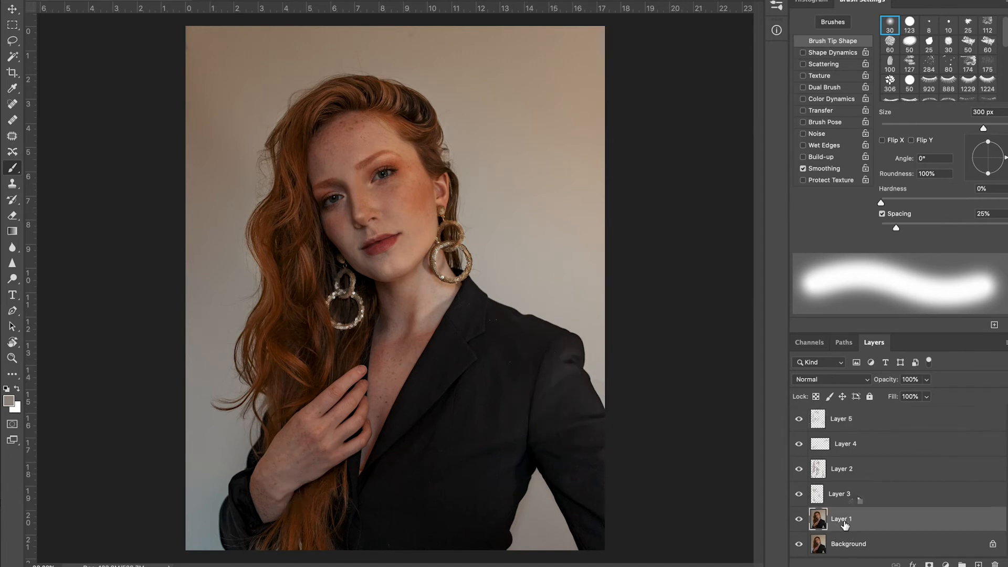
key("ctrl+plus")
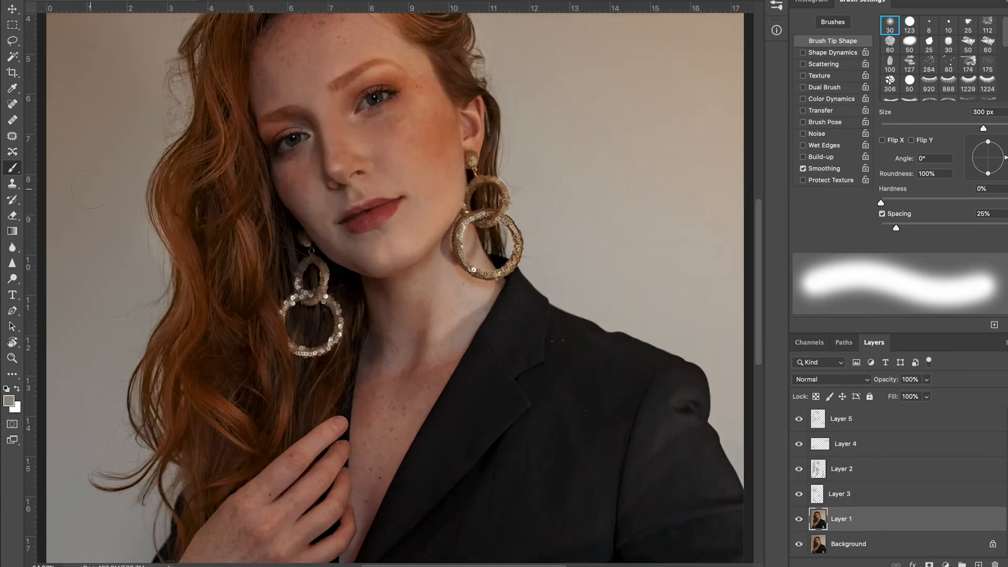
left_click(12, 184)
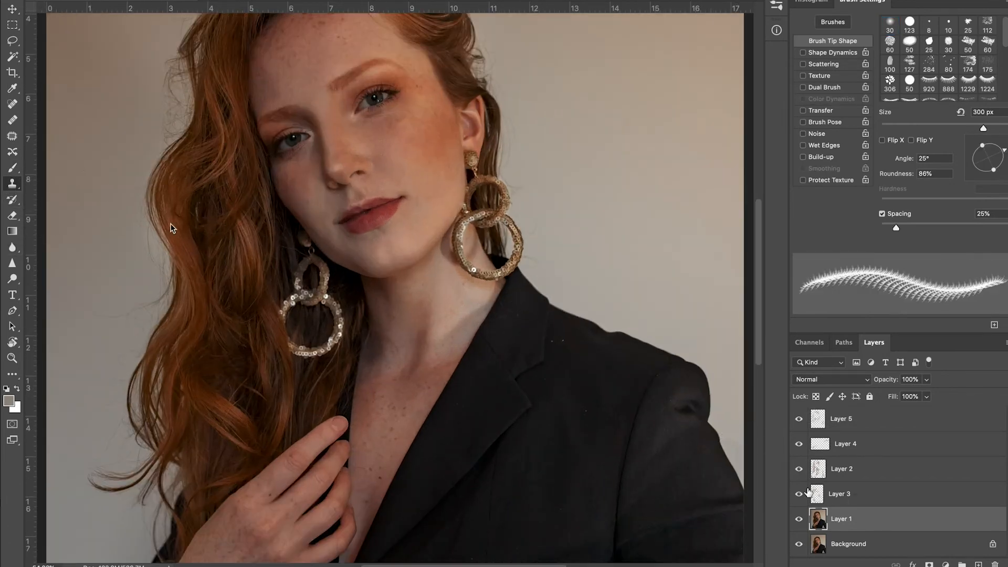
left_click(850, 498)
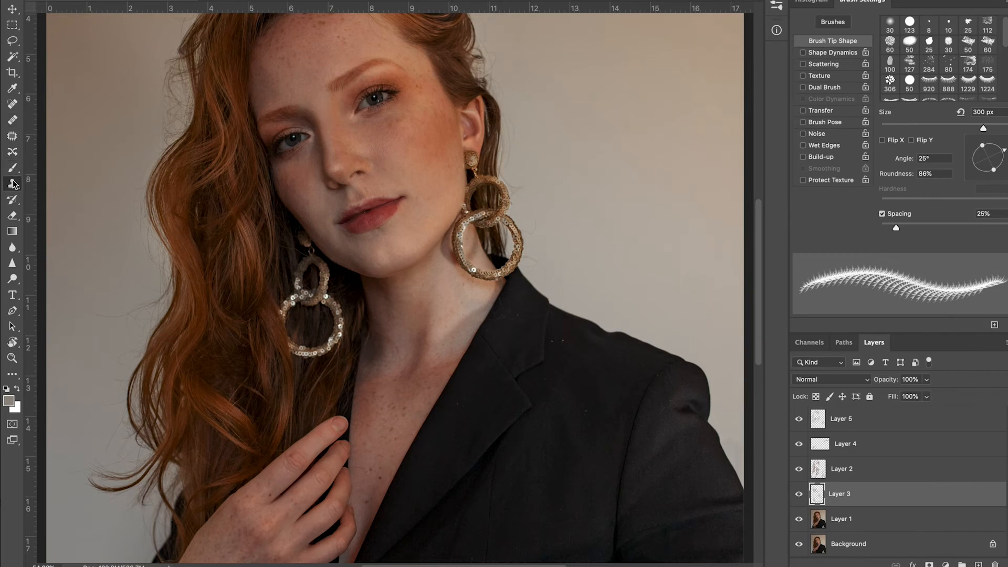
left_click(889, 24)
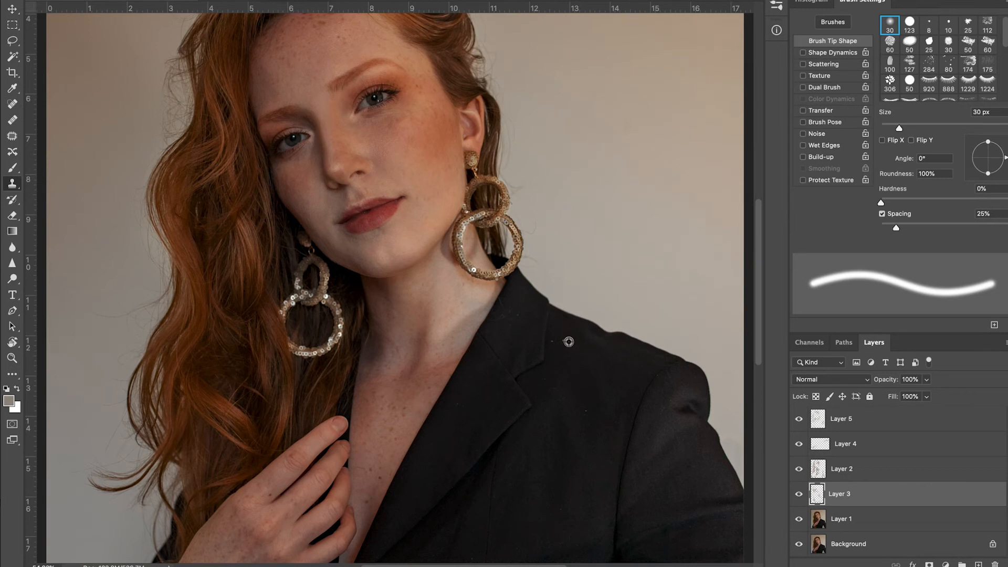
left_click_drag(561, 340, 553, 342)
left_click(562, 346, "alt")
left_click(594, 405, "alt")
left_click_drag(587, 407, 586, 406)
left_click(518, 311, "alt")
left_click(500, 510)
key("ctrl+0")
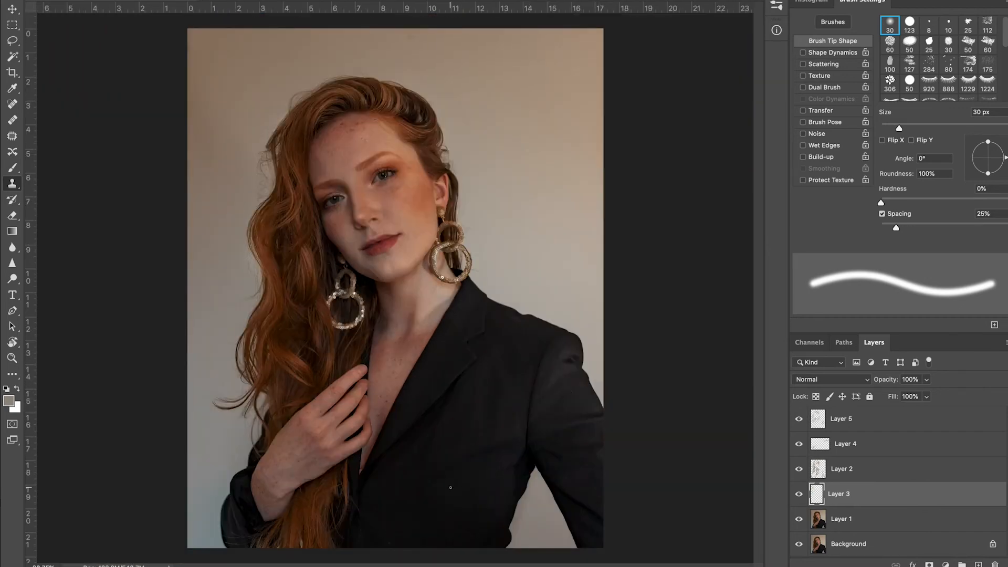
- Add a new empty layer above Layer 5
scroll(450, 487, "up", 3)
scroll(477, 485, "down", 1)
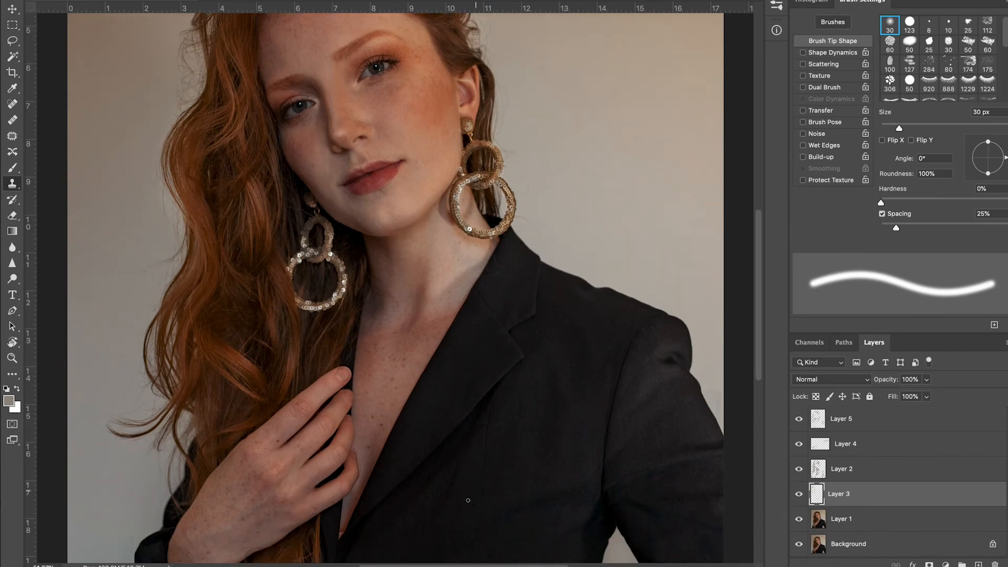
scroll(476, 486, "down", 10)
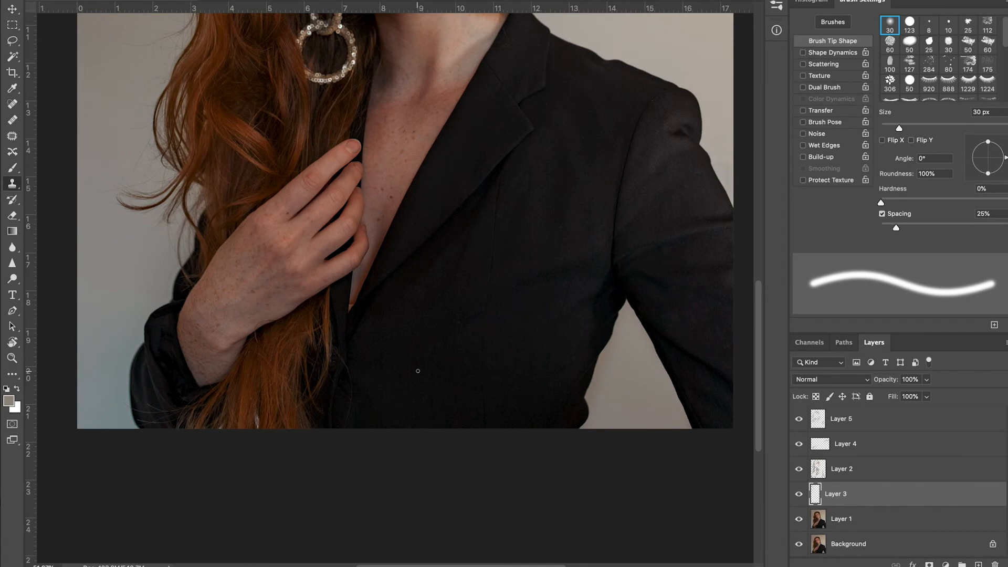
scroll(353, 304, "up", 3)
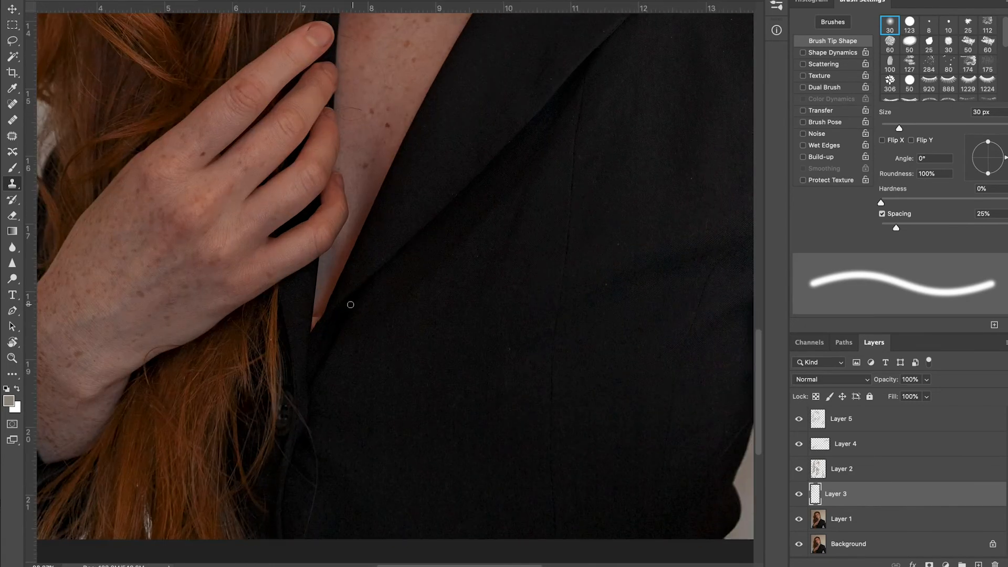
scroll(307, 334, "up", 3)
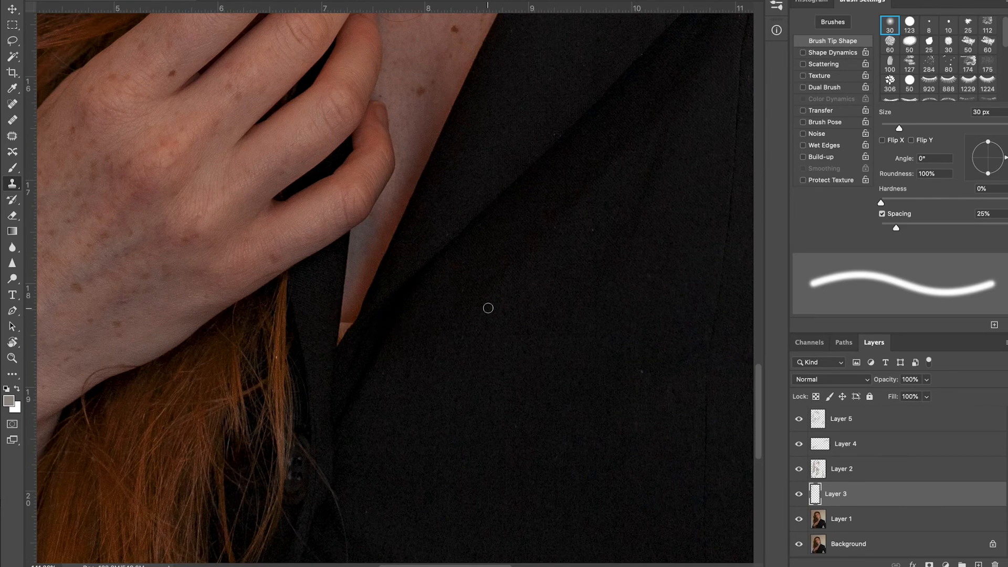
left_click(900, 428)
left_click(978, 564)
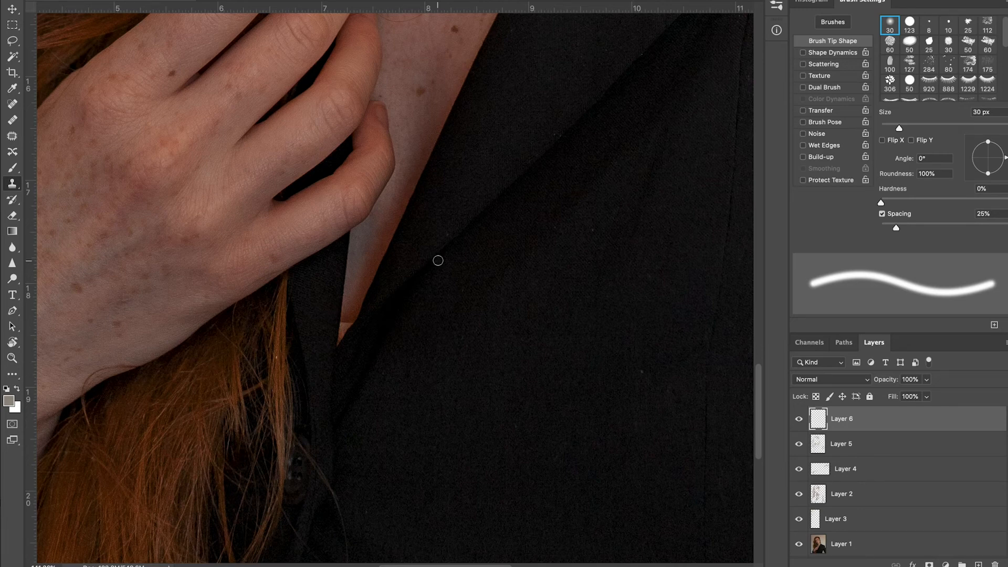
- Lasso a skin patch near the neckline's lower tip, copy it from Layer 1 to a new top layer and move it over the tip
left_click(12, 40)
mouse_move(340, 322)
left_mouse_down()
mouse_move(354, 324)
mouse_move(353, 311)
left_mouse_up()
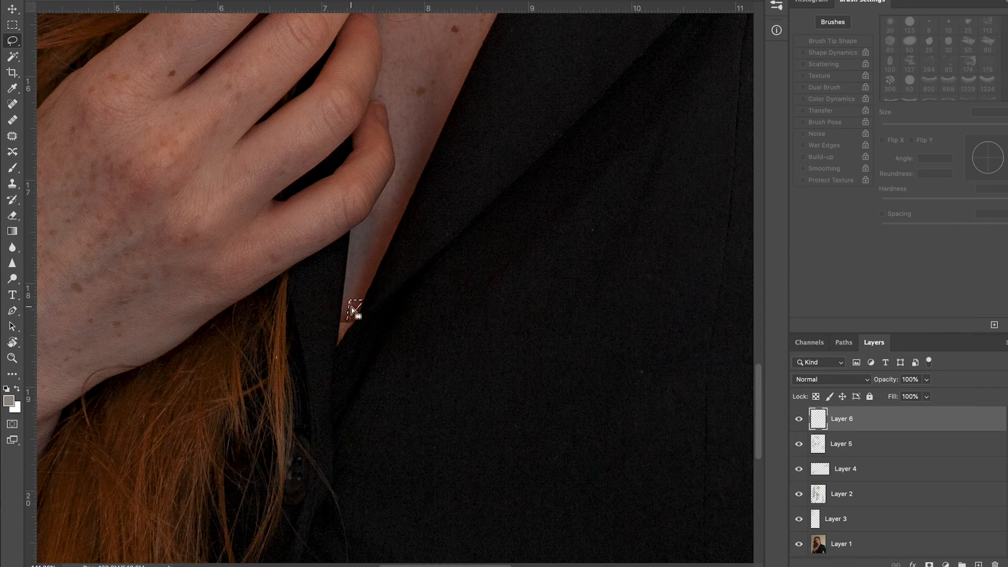
left_click(835, 544)
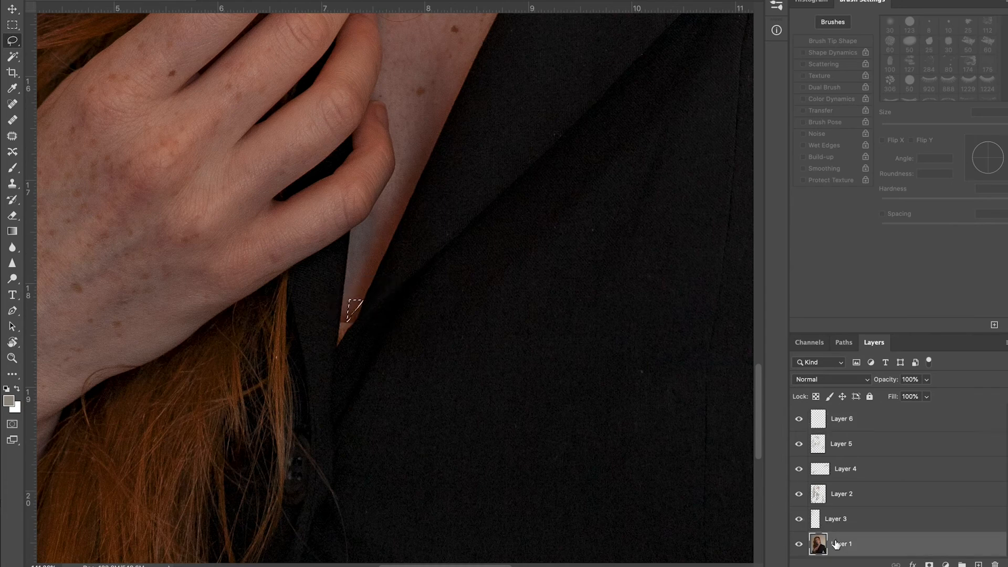
left_click_drag(835, 544, 853, 417)
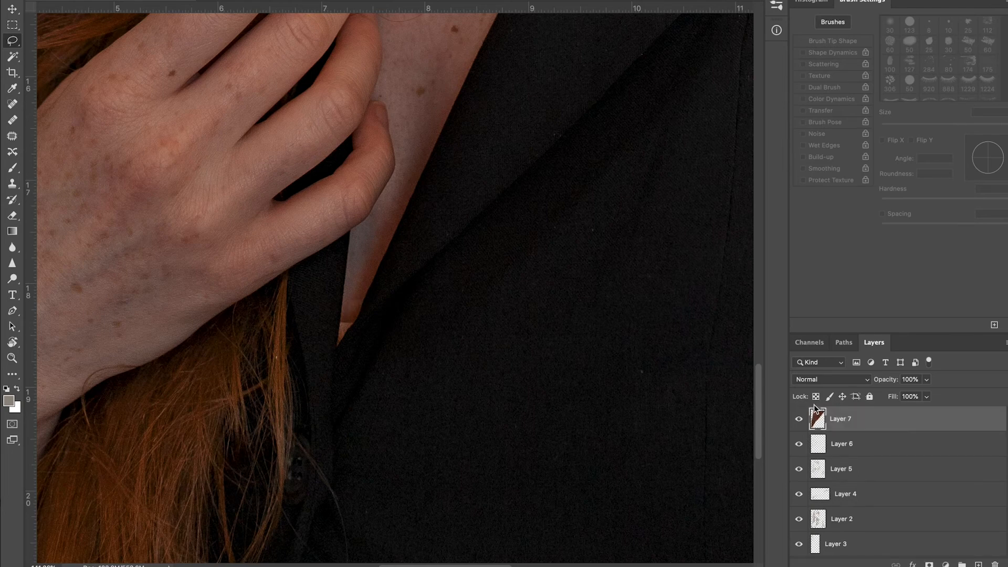
left_click(12, 9)
mouse_move(359, 312)
left_mouse_down()
mouse_move(351, 328)
mouse_move(348, 318)
left_mouse_up()
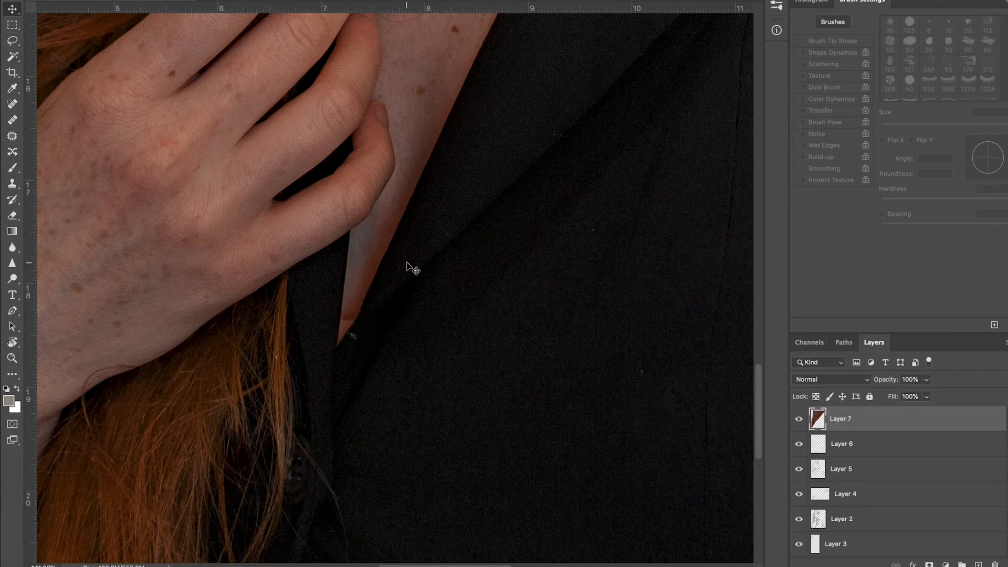
- Darken the copied skin at the neckline's lower tip on Layer 7 using the Burn tool with an 80 px brush
left_click(12, 279)
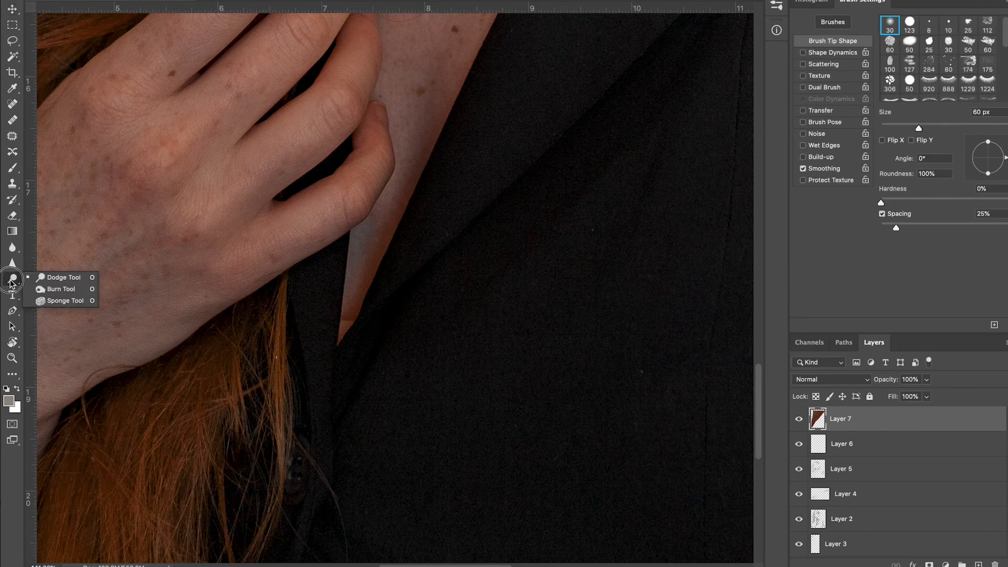
left_click(50, 284)
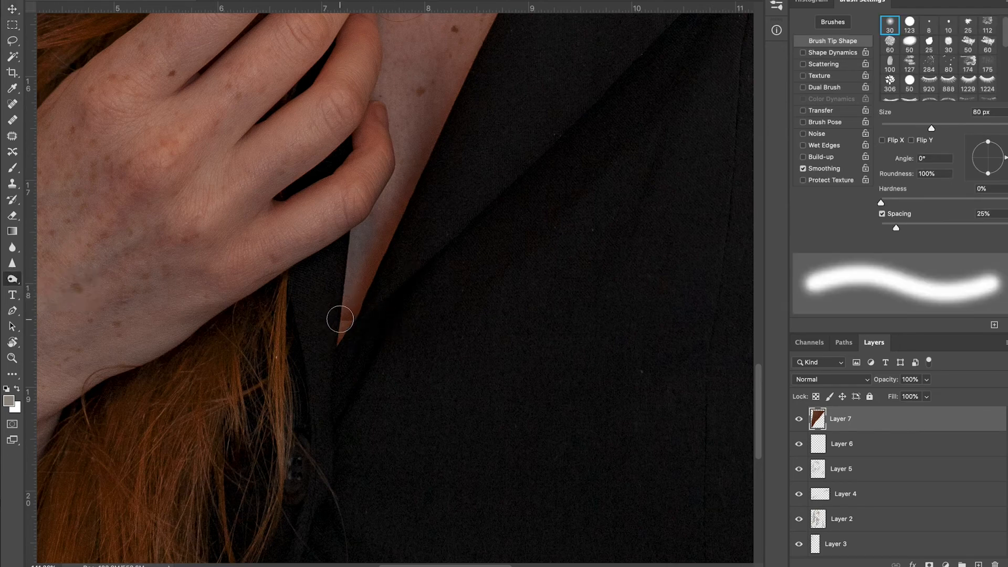
left_click(340, 319)
mouse_move(340, 319)
left_mouse_down()
mouse_move(346, 310)
mouse_move(337, 323)
left_mouse_up()
left_click(338, 331)
left_click(338, 331)
scroll(387, 343, "down", 8)
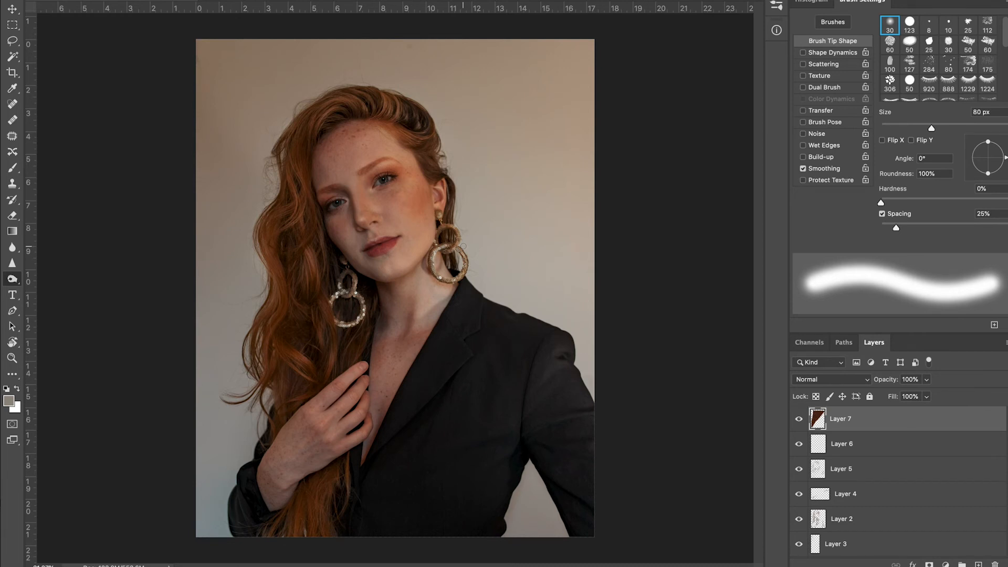
- Add a new layer above Layer 7 and fill it with 50% Gray
key("ctrl+minus")
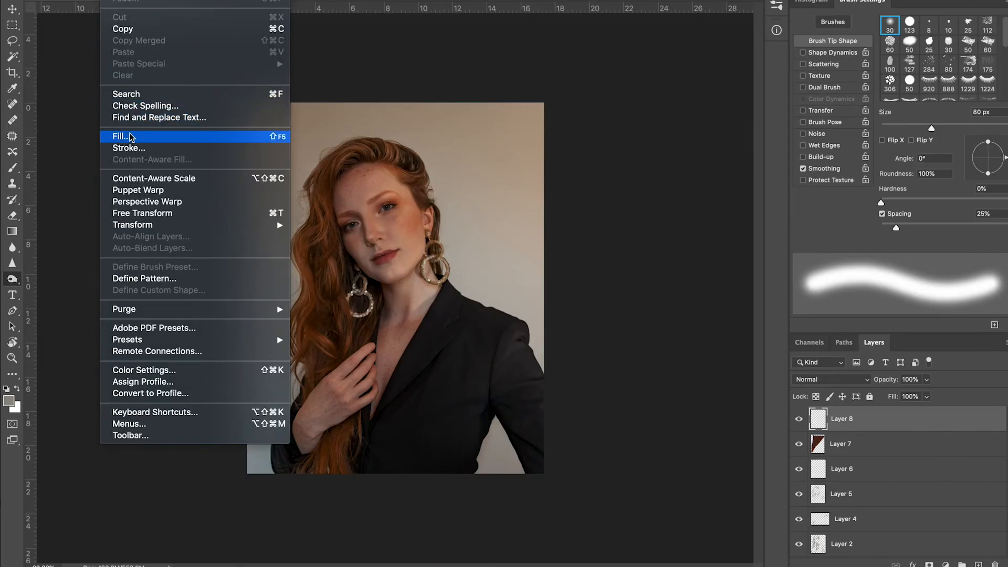
left_click(131, 138)
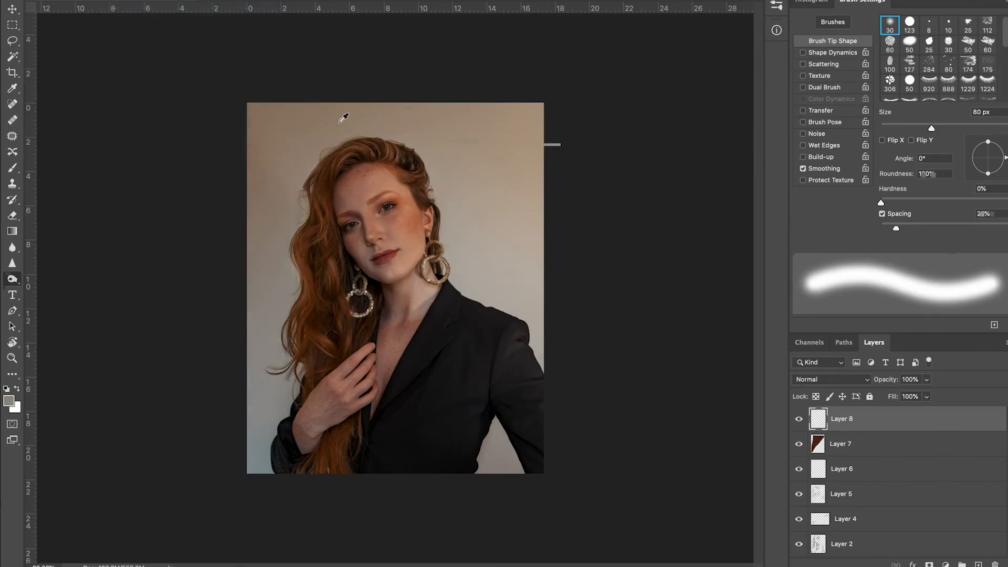
left_click(525, 167)
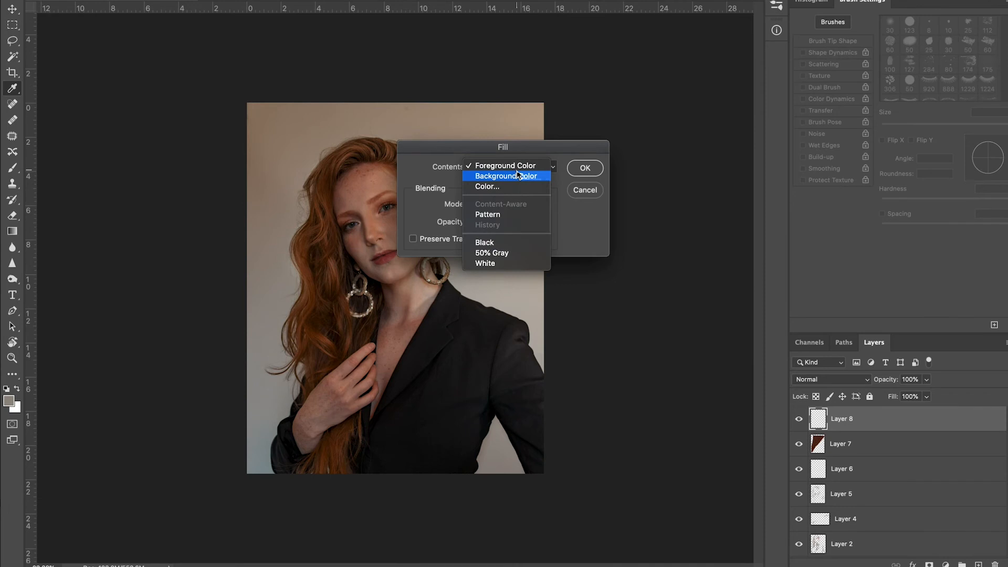
left_click(484, 253)
left_click(584, 167)
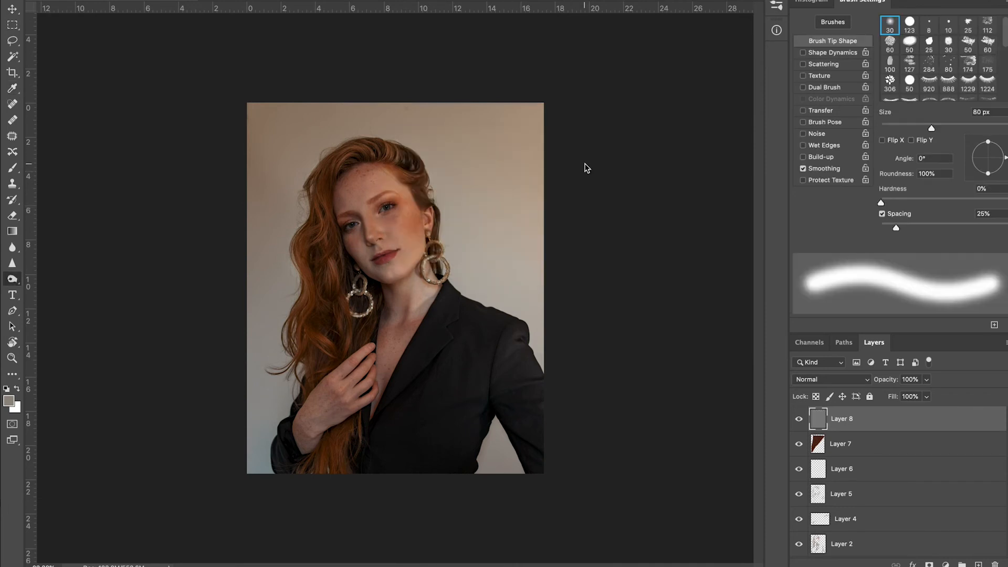
- Set Layer 8 to Overlay blending and brighten the jacket's upper sleeve using the Dodge tool with a 500 px brush
left_click(827, 379)
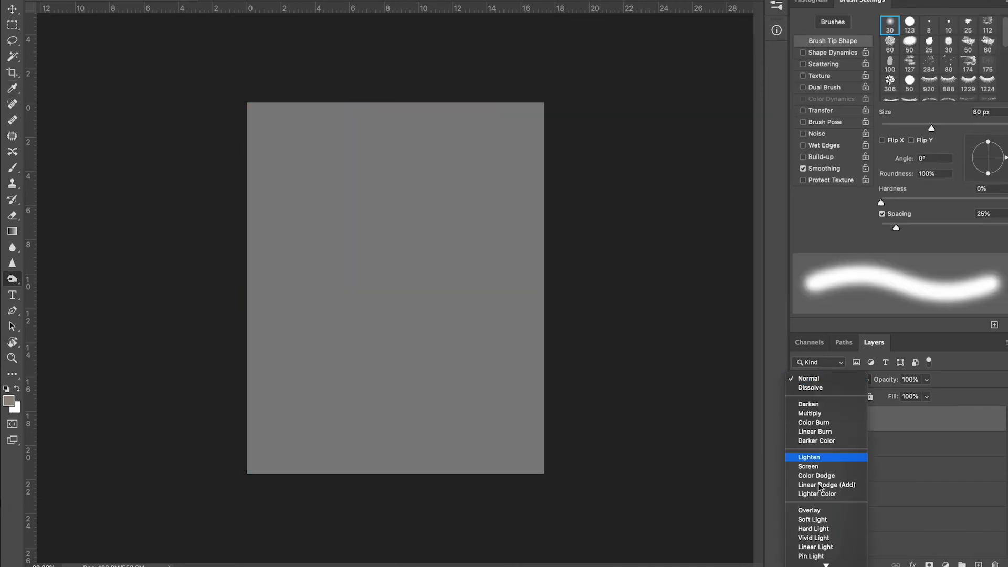
left_click(812, 511)
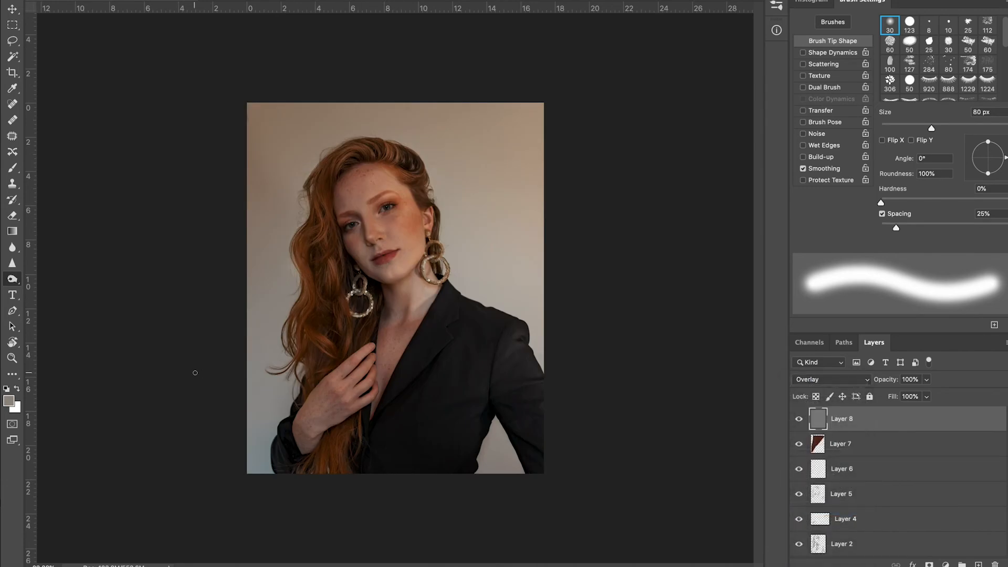
left_click(12, 278)
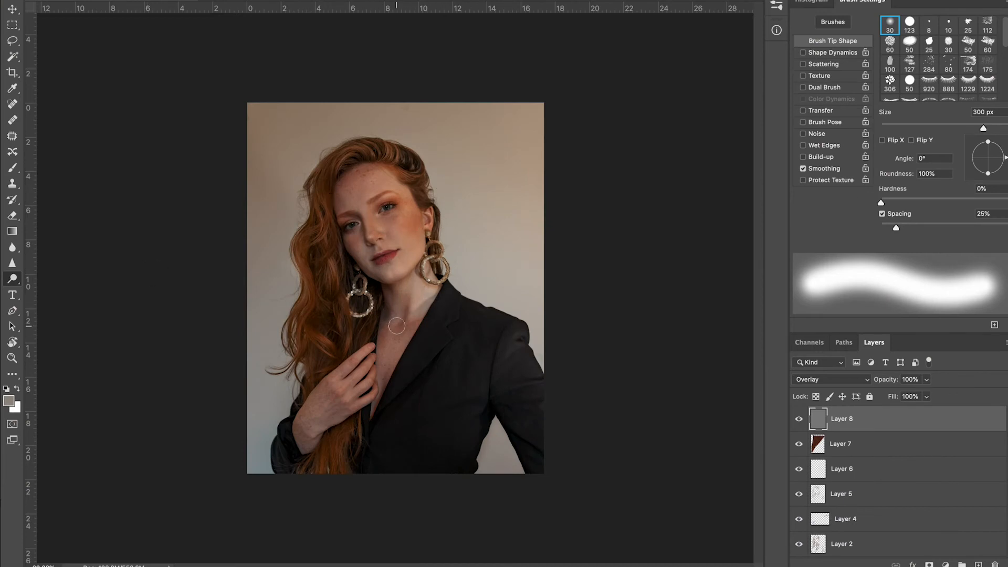
key("bracketright")
key("bracketright")
left_click_drag(507, 339, 534, 386)
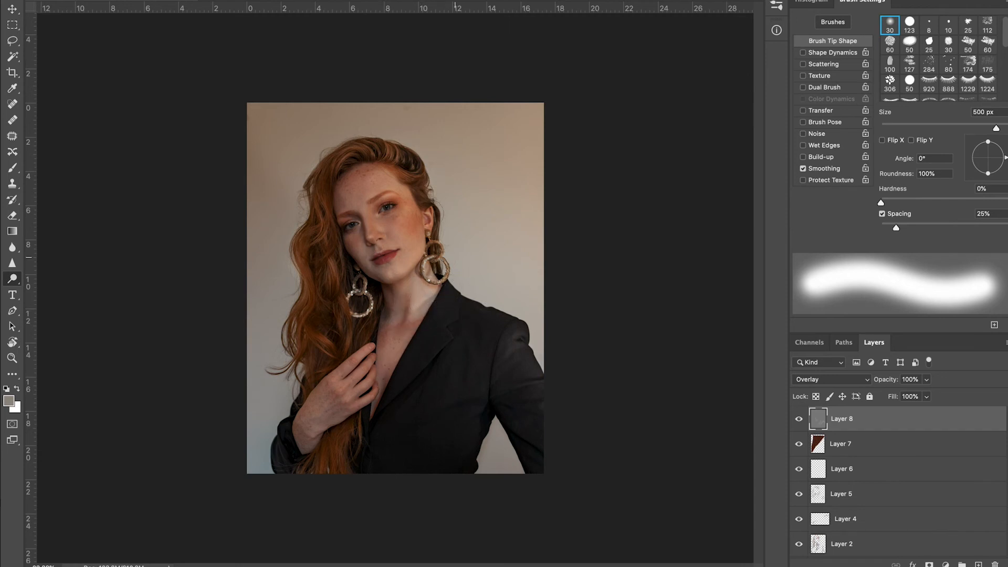
- Lower the opacity of Layer 8 to 75%
left_click(926, 379)
left_click_drag(927, 394, 912, 393)
left_click(427, 188)
- Brighten both eyes and the hair strands beside the face on Layer 8 using the Dodge tool with a 175 px brush
scroll(476, 253, "down", 7)
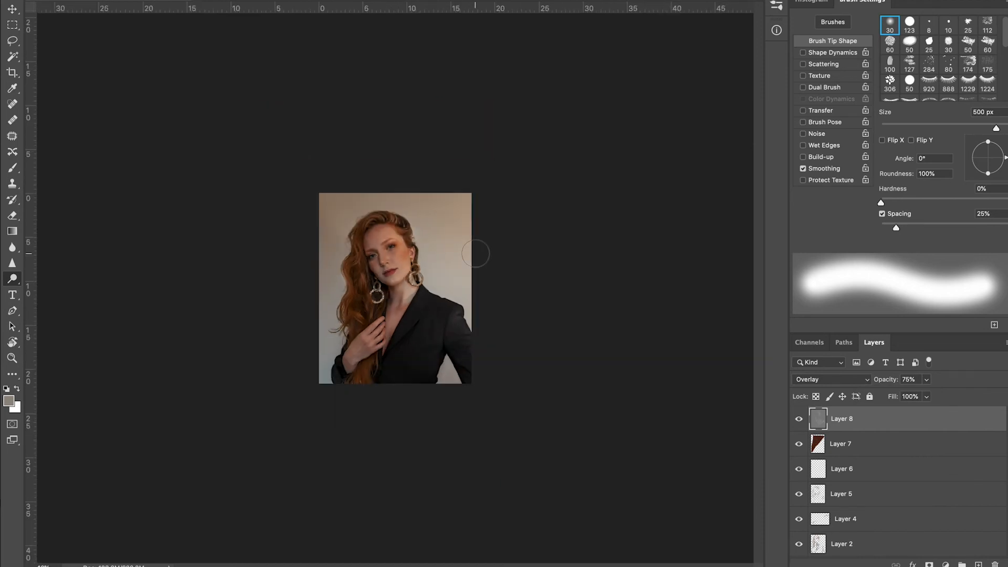
scroll(477, 253, "up", 6)
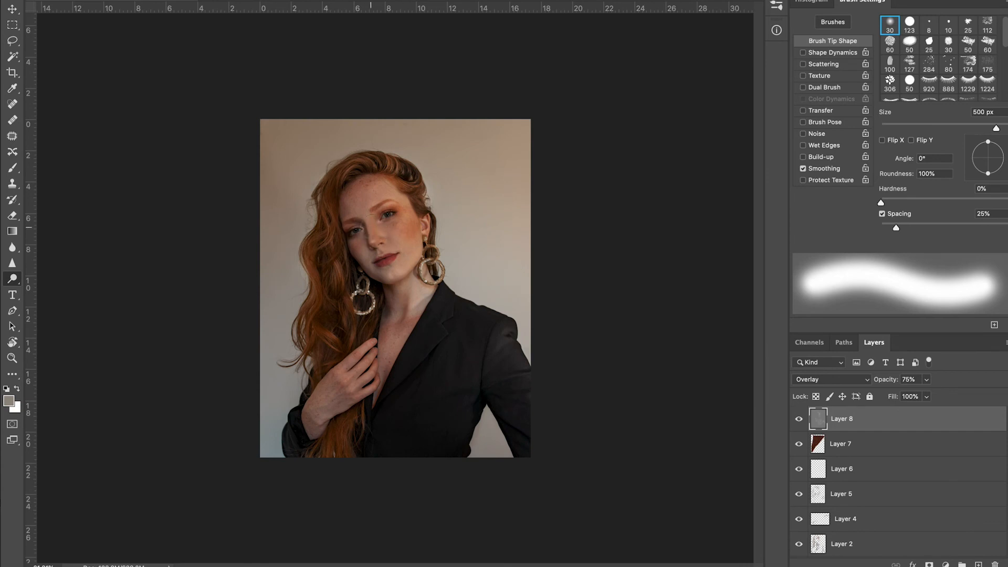
scroll(414, 200, "up", 4)
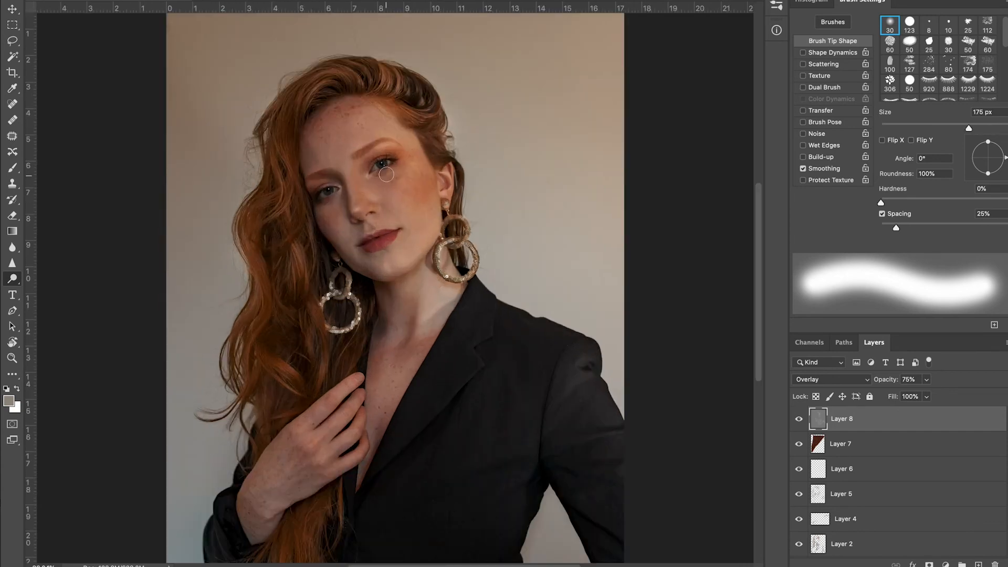
left_click(321, 192)
left_click(333, 192)
left_click(393, 162)
left_click_drag(288, 237, 293, 280)
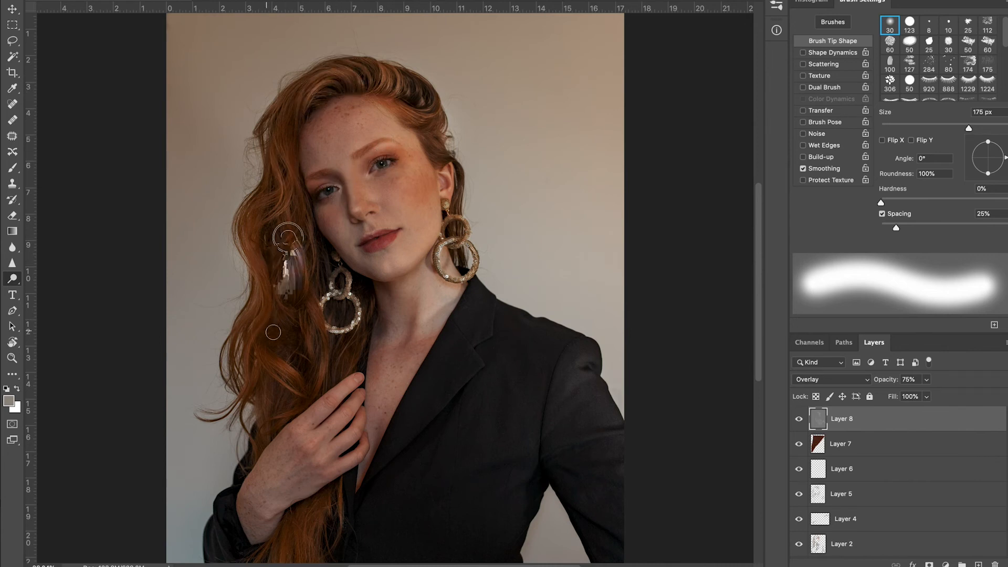
- Switch to the Burn tool with a 250 px brush and try darkening the upper chest on Layer 8
key("ctrl+minus")
right_click(8, 284)
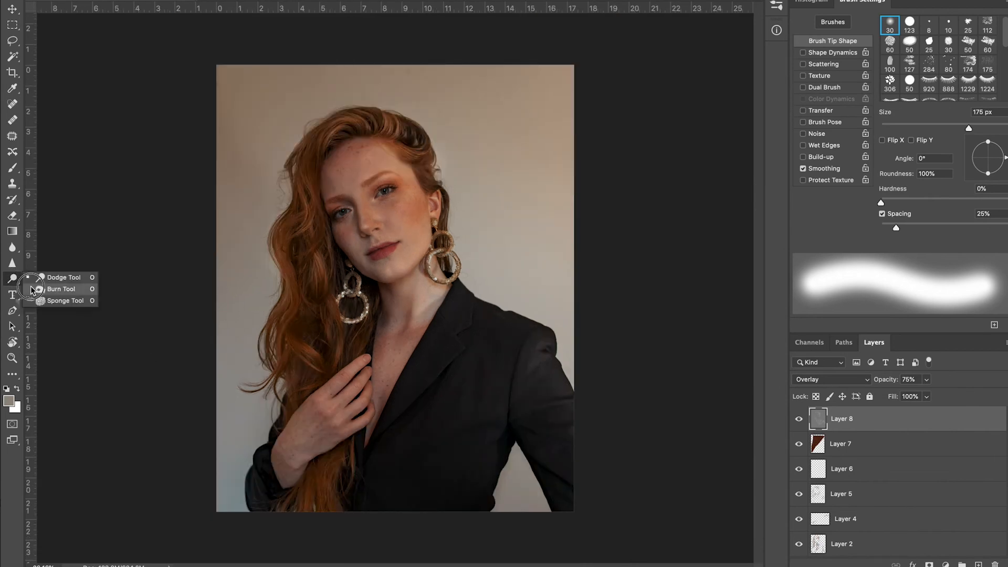
left_click(52, 288)
key("bracketright")
key("bracketright")
key("bracketright")
key("bracketright")
key("bracketright")
key("bracketright")
key("bracketright")
left_click_drag(373, 348, 371, 345)
key("ctrl+z")
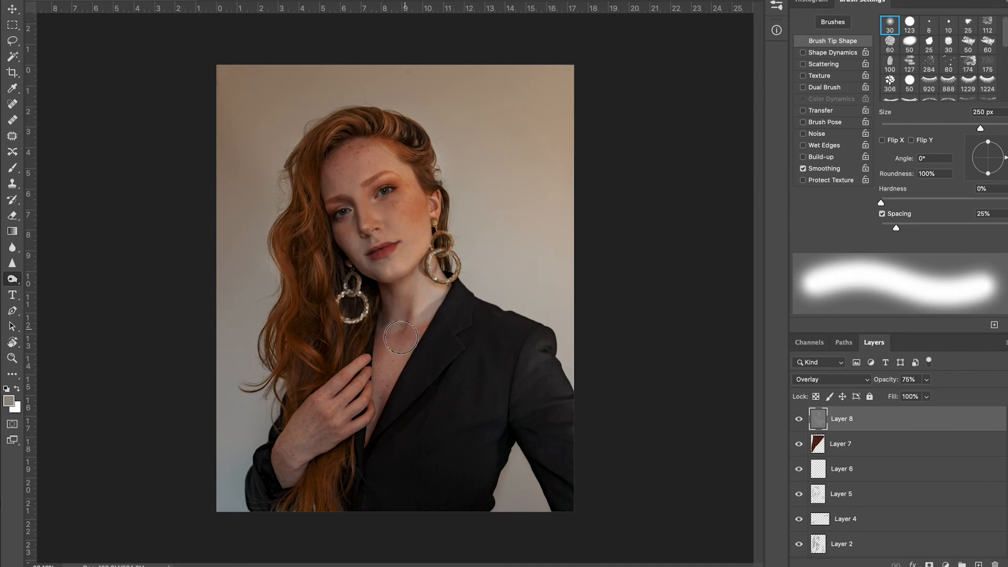
- Burn along the jawline and neck on Layer 8 with a smaller brush, and enlarge the brush to 500 px
key("bracketleft")
key("bracketleft")
key("bracketleft")
left_click_drag(400, 282, 436, 240)
key("bracketright")
key("bracketright")
key("bracketright")
key("bracketright")
key("bracketright")
key("bracketright")
- Add a new layer above Layer 8 and select the beige background with Color Range by sampling the wall beside the head
left_click(978, 564)
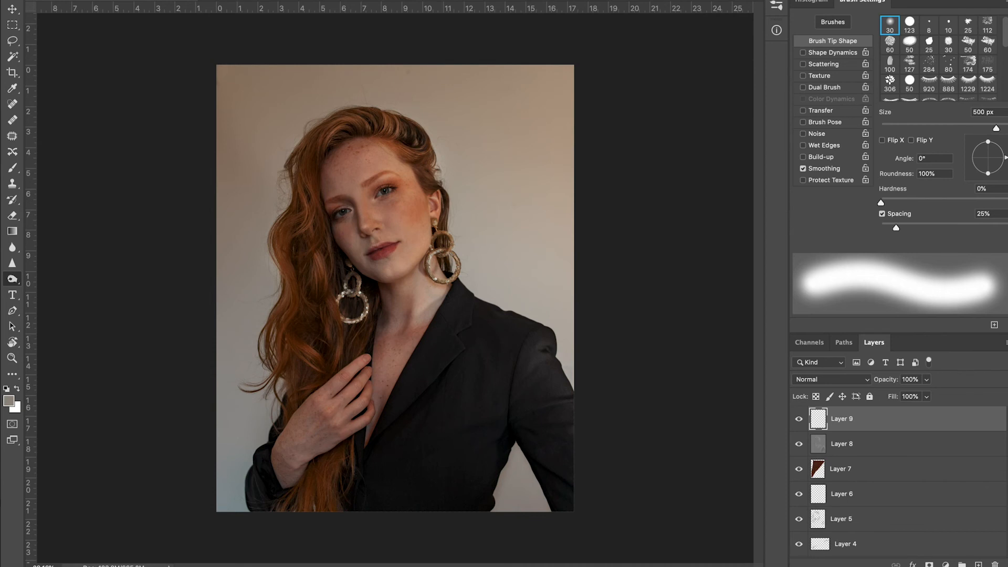
left_click(237, 0)
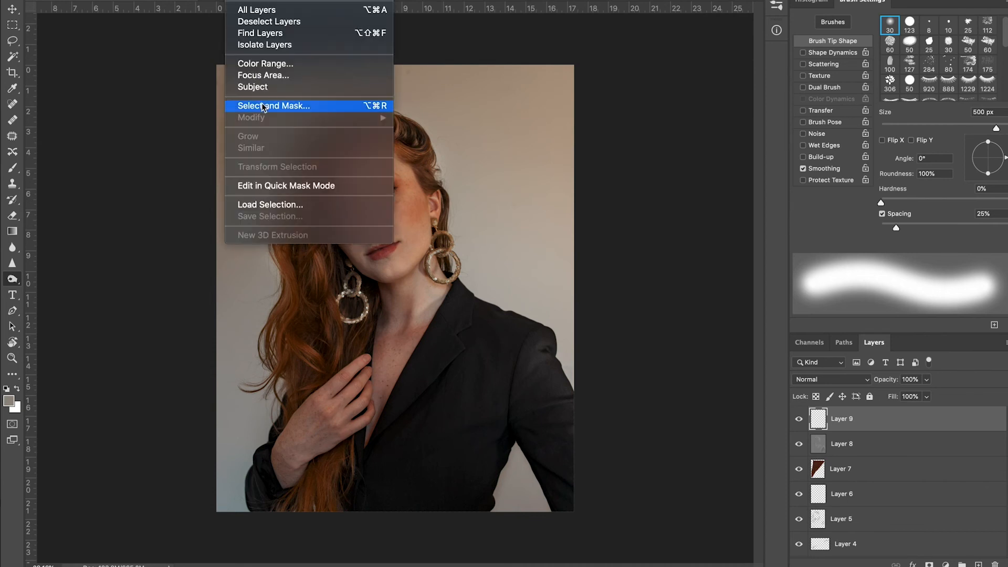
left_click(244, 64)
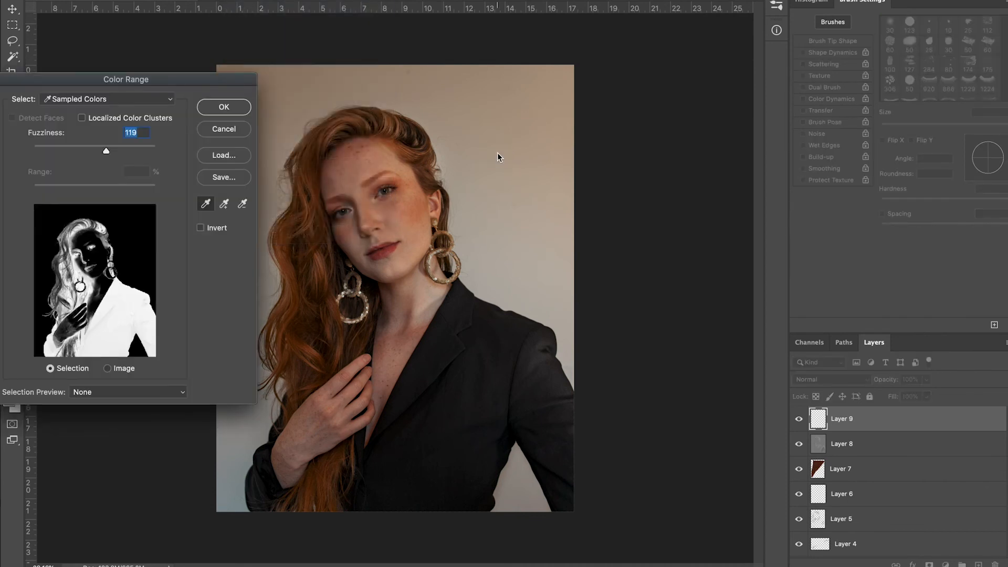
left_click(497, 156)
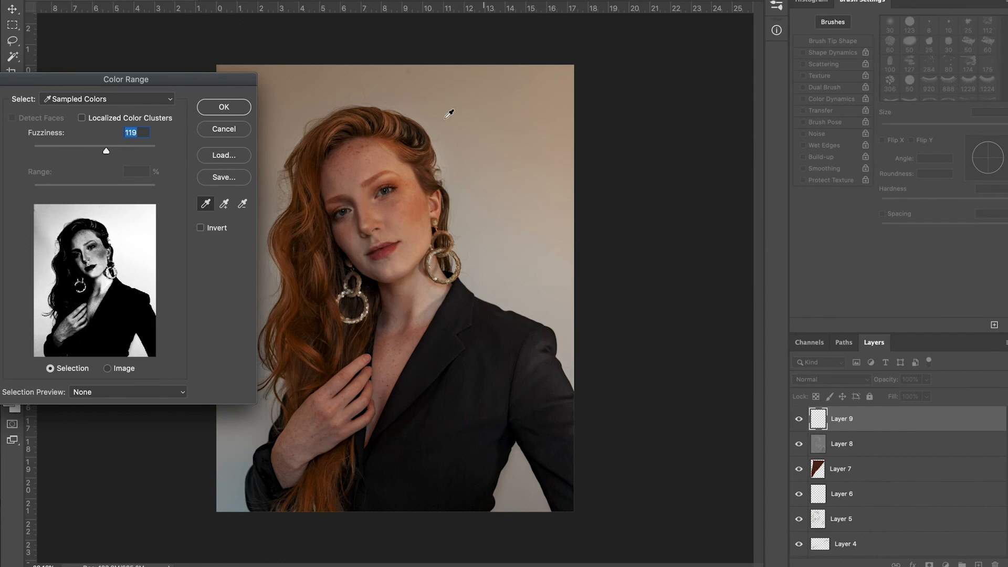
left_click(214, 114)
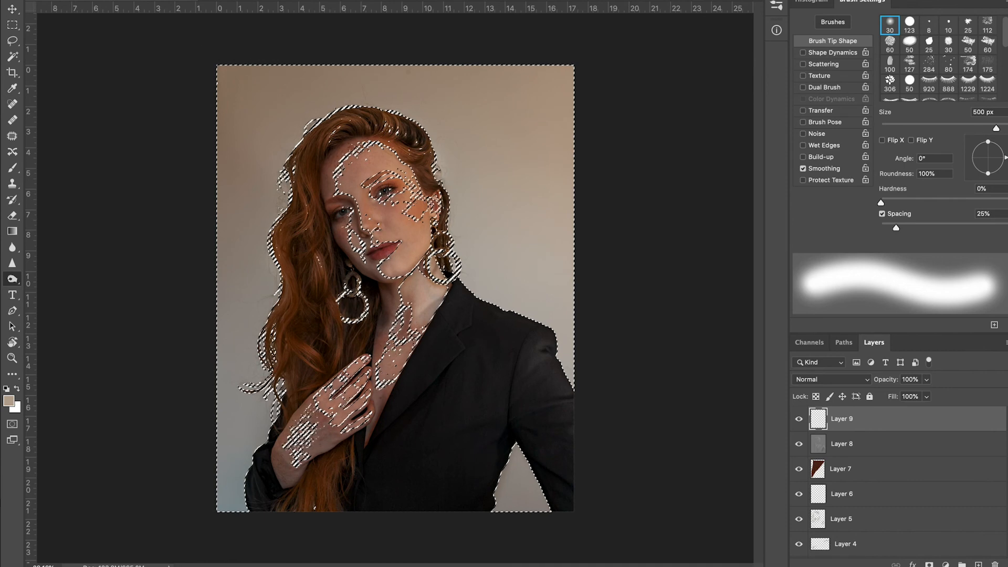
left_click(141, 0)
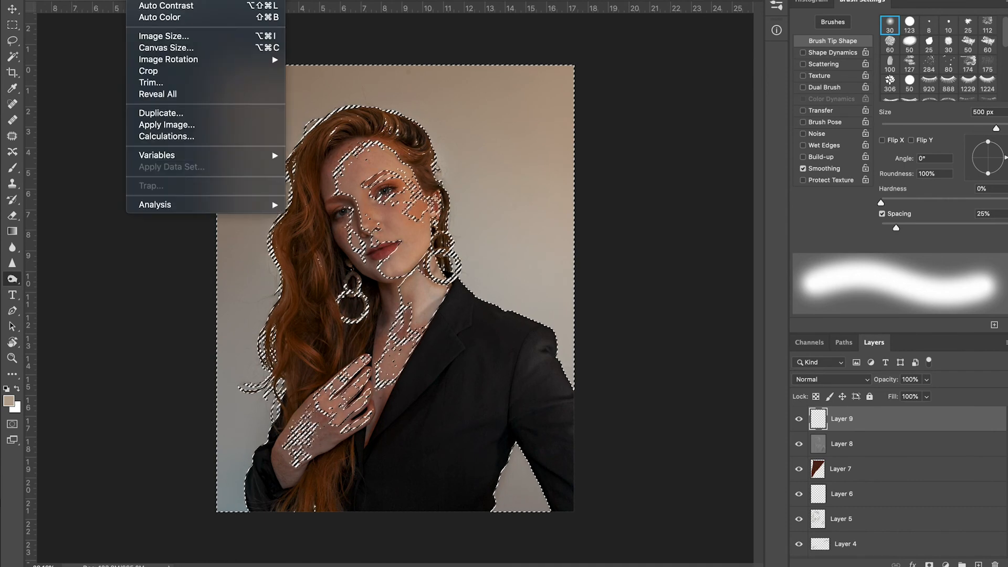
mouse_move(158, 0)
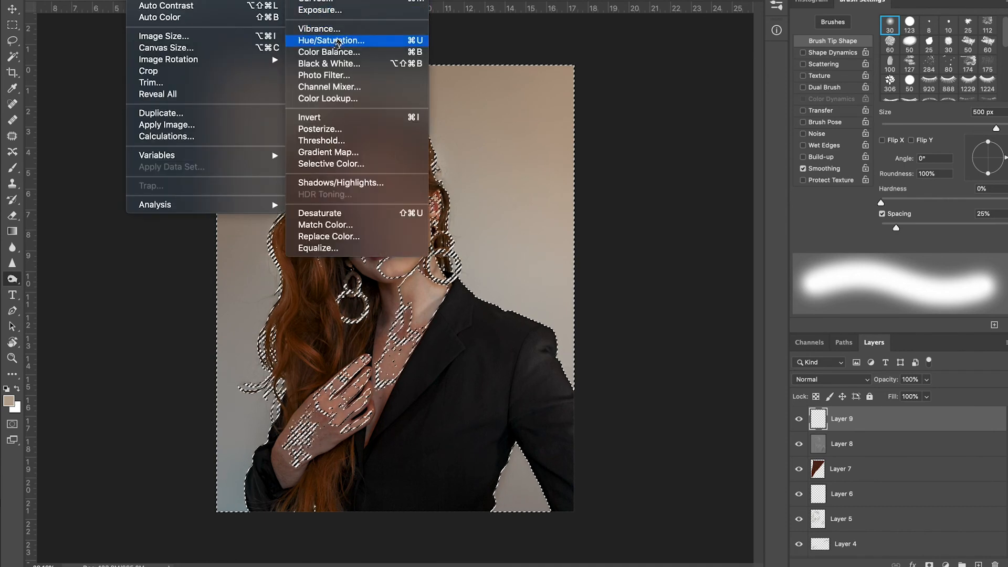
left_click(586, 170)
- Add a Hue/Saturation adjustment layer above Layer 1 from the selection and set its Saturation to -65
scroll(879, 487, "down", 5)
left_click(866, 519)
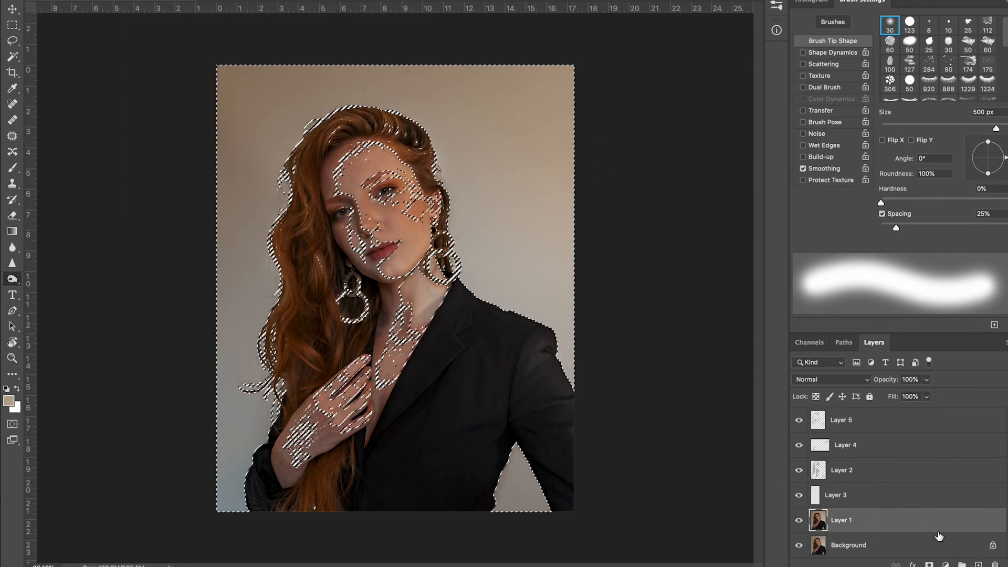
left_click(946, 564)
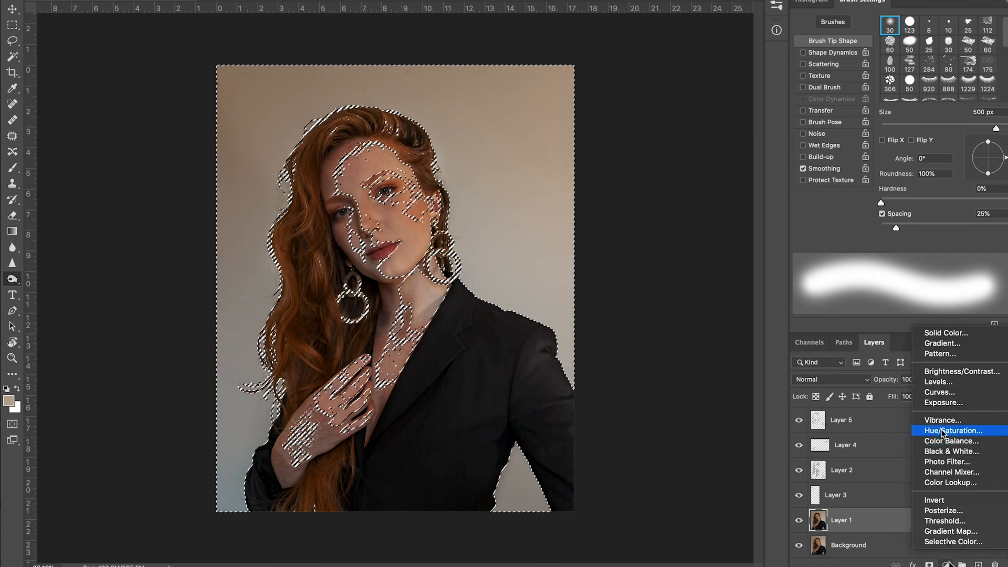
left_click(928, 430)
left_click_drag(880, 165, 846, 167)
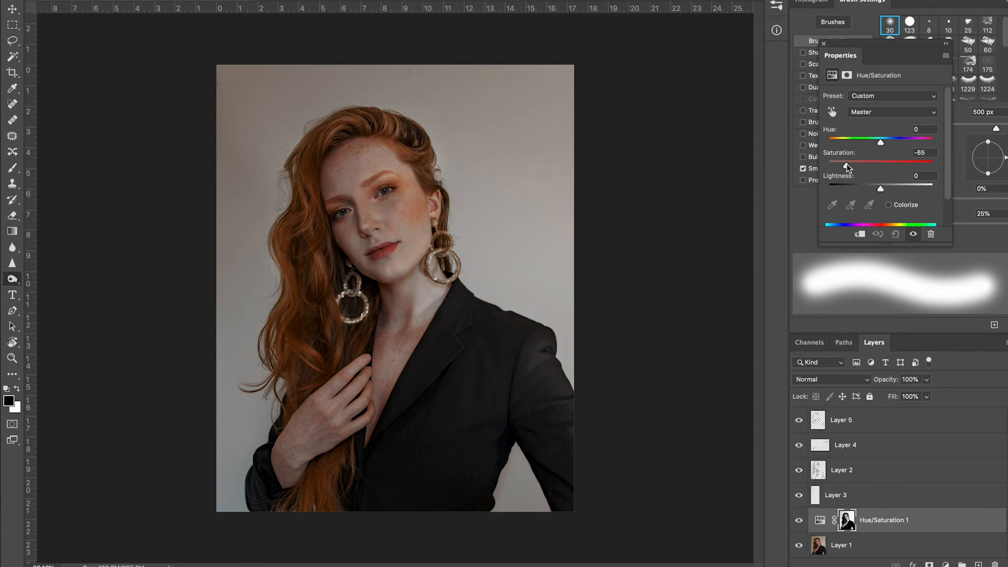
left_click(823, 43)
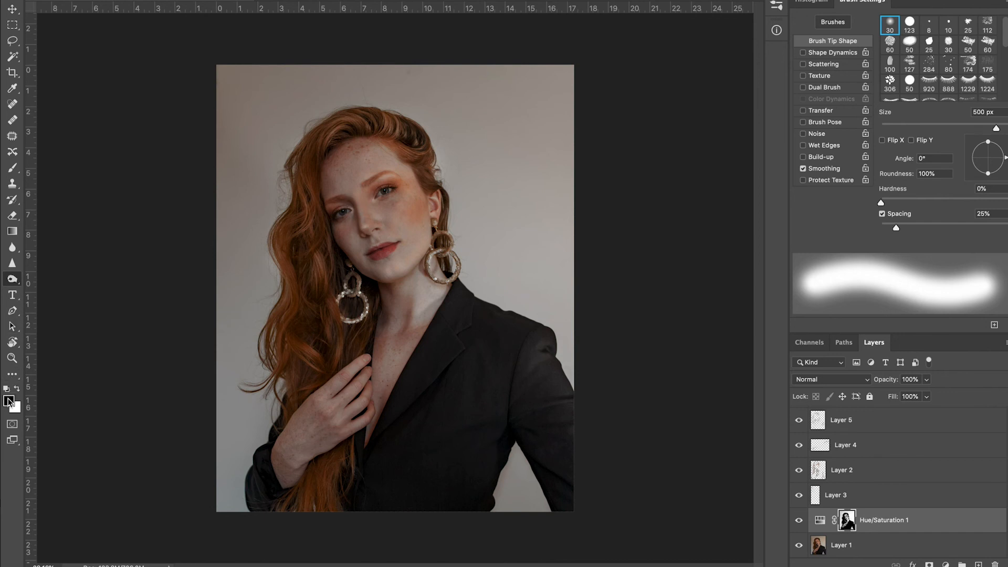
- Paint black over the woman on the Hue/Saturation 1 mask with a soft 1300 px brush, keeping the effect on the background only
key("b")
key("bracketright")
key("bracketright")
key("bracketright")
key("bracketright")
key("bracketright")
key("bracketright")
key("bracketright")
key("bracketright")
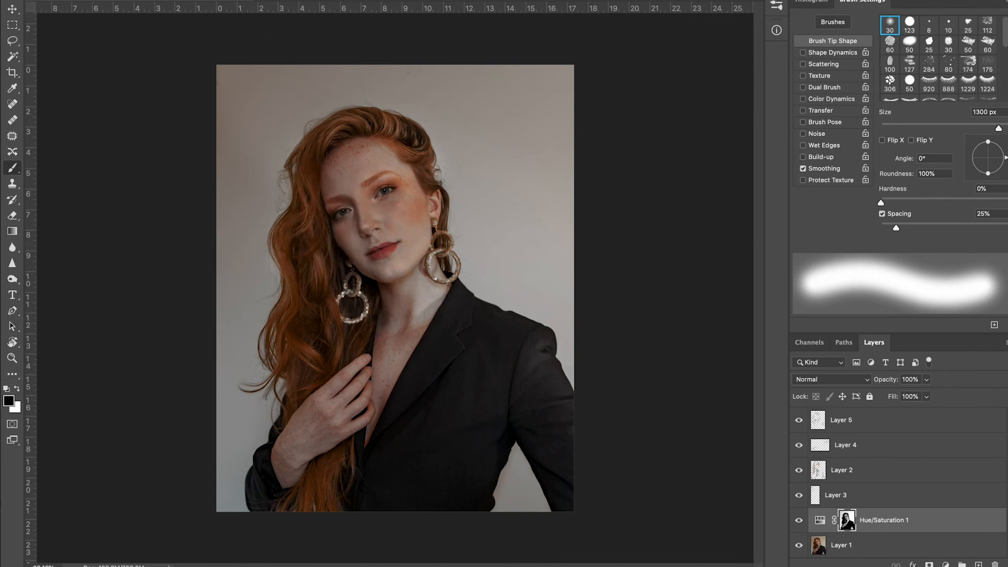
mouse_move(374, 194)
left_mouse_down()
mouse_move(399, 240)
mouse_move(363, 225)
mouse_move(386, 266)
mouse_move(371, 193)
mouse_move(408, 333)
mouse_move(401, 288)
mouse_move(402, 297)
mouse_move(366, 269)
mouse_move(386, 312)
mouse_move(383, 372)
mouse_move(311, 466)
mouse_move(338, 405)
mouse_move(388, 362)
mouse_move(393, 297)
mouse_move(404, 290)
mouse_move(358, 181)
mouse_move(357, 268)
mouse_move(350, 204)
mouse_move(362, 169)
mouse_move(383, 174)
mouse_move(404, 229)
mouse_move(378, 222)
mouse_move(336, 291)
mouse_move(323, 373)
mouse_move(341, 423)
left_mouse_up()
- Compare the portrait with and without the Hue/Saturation 1 adjustment
scroll(420, 328, "down", 5)
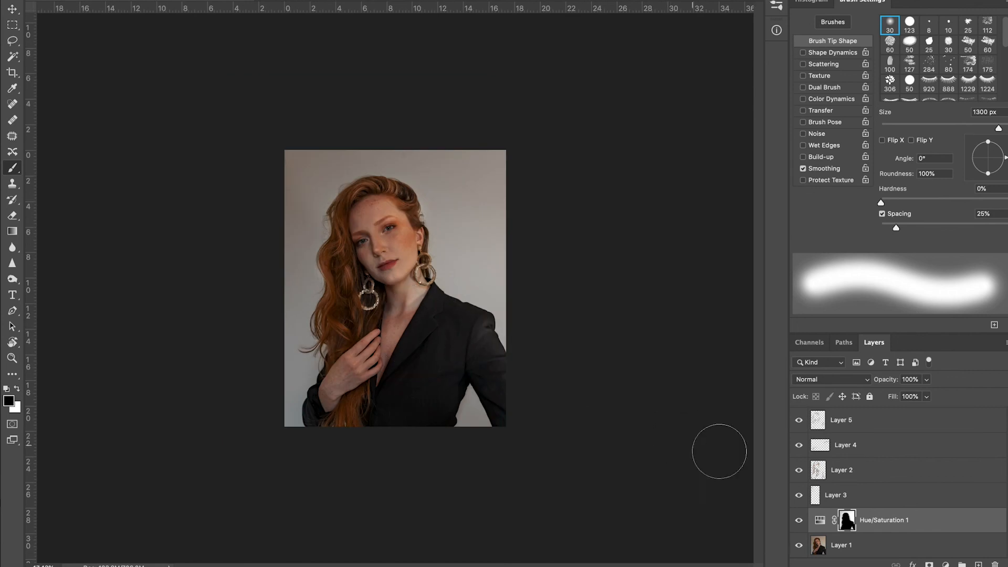
left_click(802, 519)
left_click(803, 519)
scroll(399, 176, "up", 3)
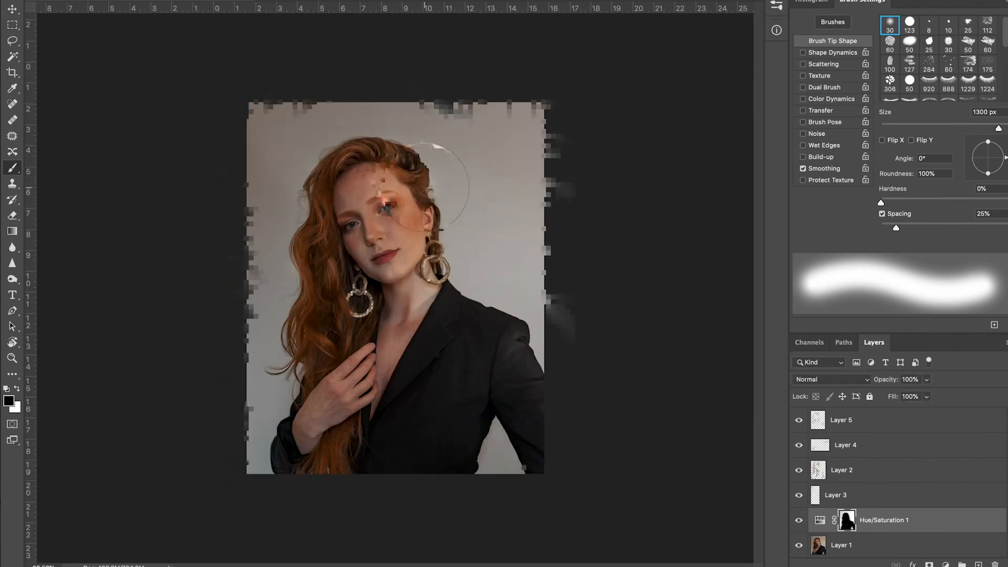
scroll(399, 176, "up", 2)
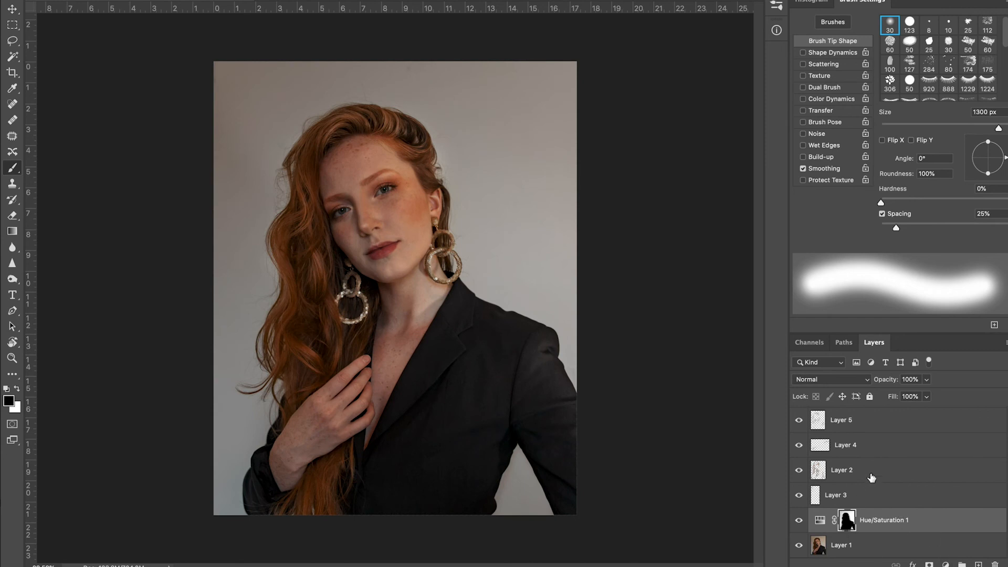
- Select Layer 9 and place a merged copy of the visible image on it
scroll(872, 477, "down", 1)
scroll(851, 464, "up", 5)
left_click(859, 429)
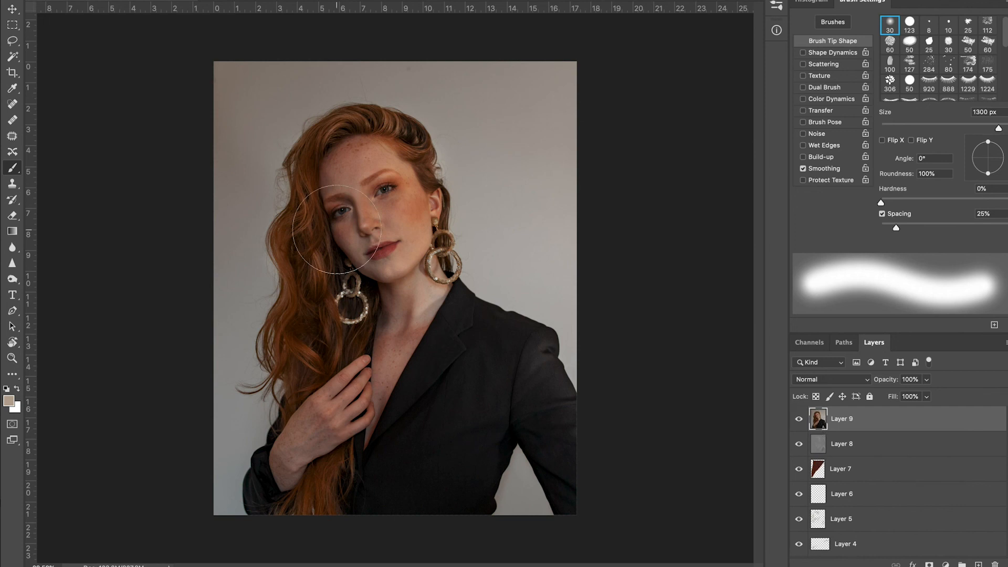
- Sharpen both earrings on Layer 9 using the Sharpen tool with a 100 px brush
left_click(12, 263)
key("super+plus")
key("super+plus")
key("bracketright")
key("bracketright")
key("bracketright")
key("bracketright")
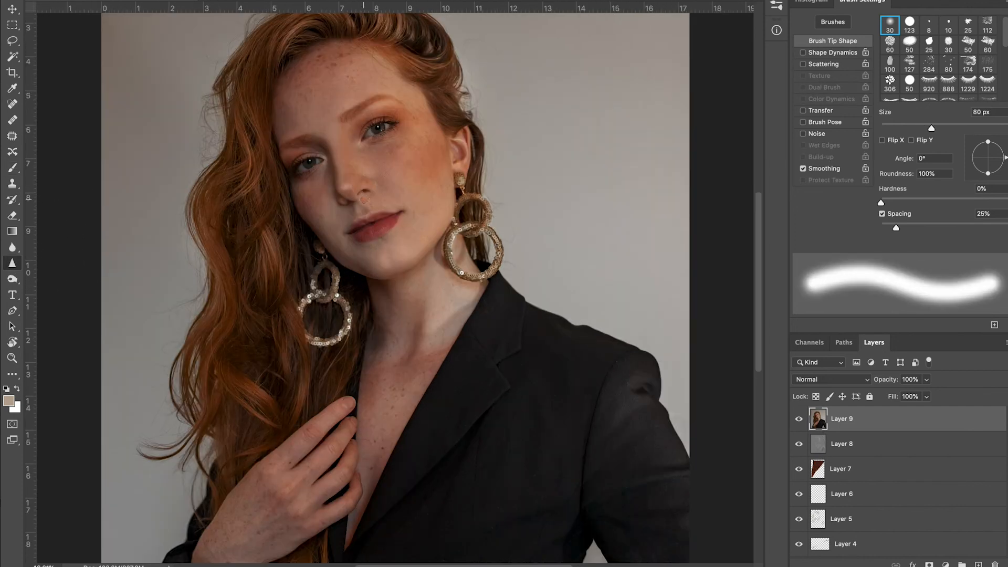
scroll(363, 199, "up", 2)
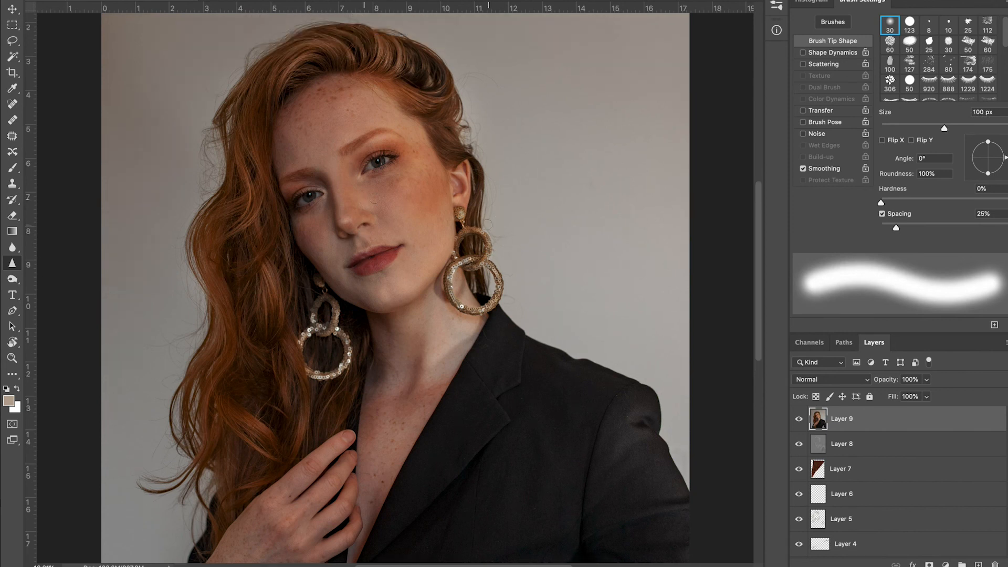
mouse_move(466, 269)
left_mouse_down()
mouse_move(486, 264)
mouse_move(497, 288)
mouse_move(467, 310)
mouse_move(450, 277)
mouse_move(468, 256)
left_mouse_up()
mouse_move(309, 337)
left_mouse_down()
mouse_move(334, 329)
mouse_move(335, 320)
mouse_move(343, 335)
mouse_move(349, 366)
mouse_move(315, 374)
left_mouse_up()
- Sharpen the eye area on Layer 9 with a 200 px brush, and enlarge the brush to 400 px
key("bracketright")
key("bracketright")
key("bracketright")
key("bracketright")
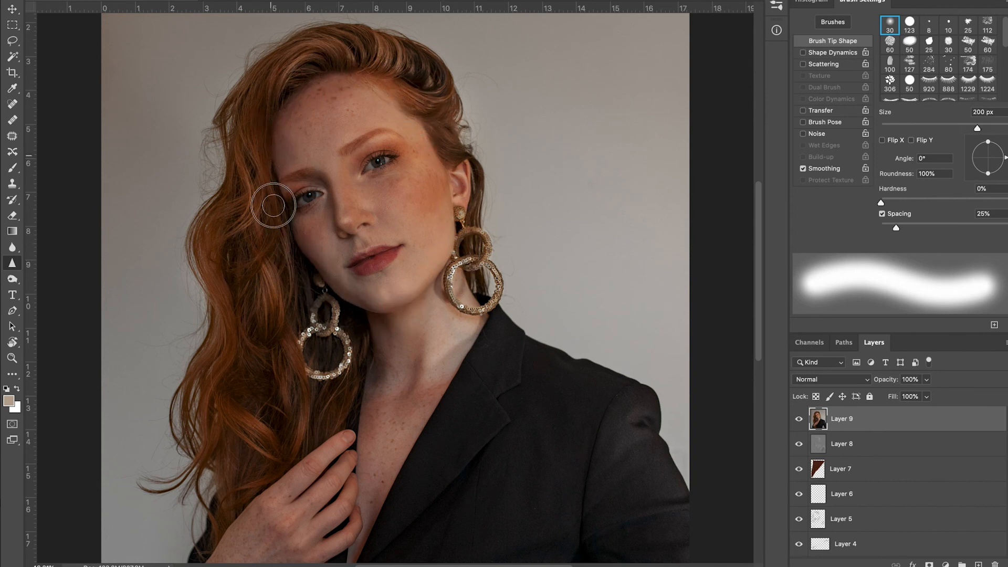
mouse_move(382, 158)
left_mouse_down()
mouse_move(358, 173)
mouse_move(400, 157)
mouse_move(371, 177)
mouse_move(355, 156)
mouse_move(378, 148)
left_mouse_up()
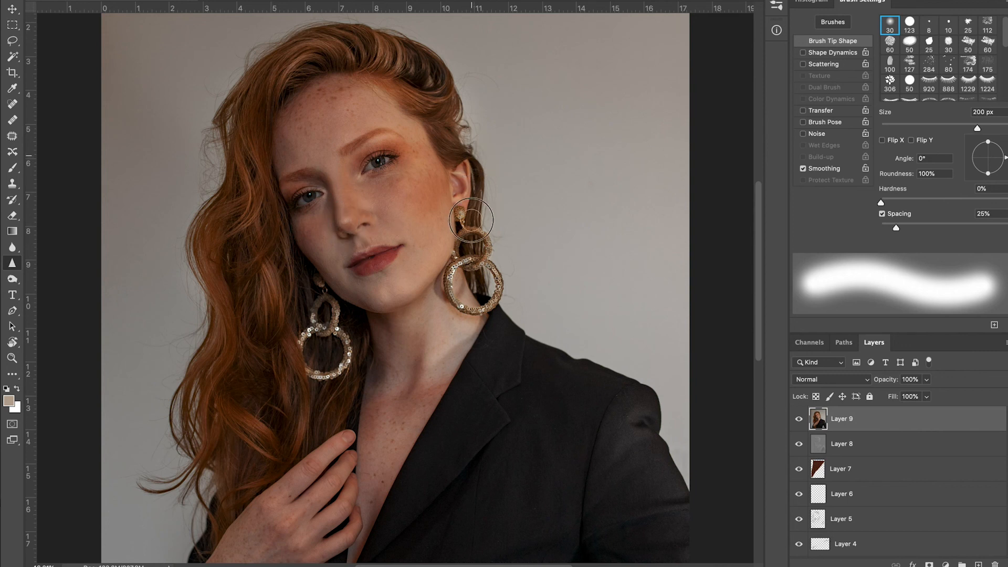
key("ctrl+minus")
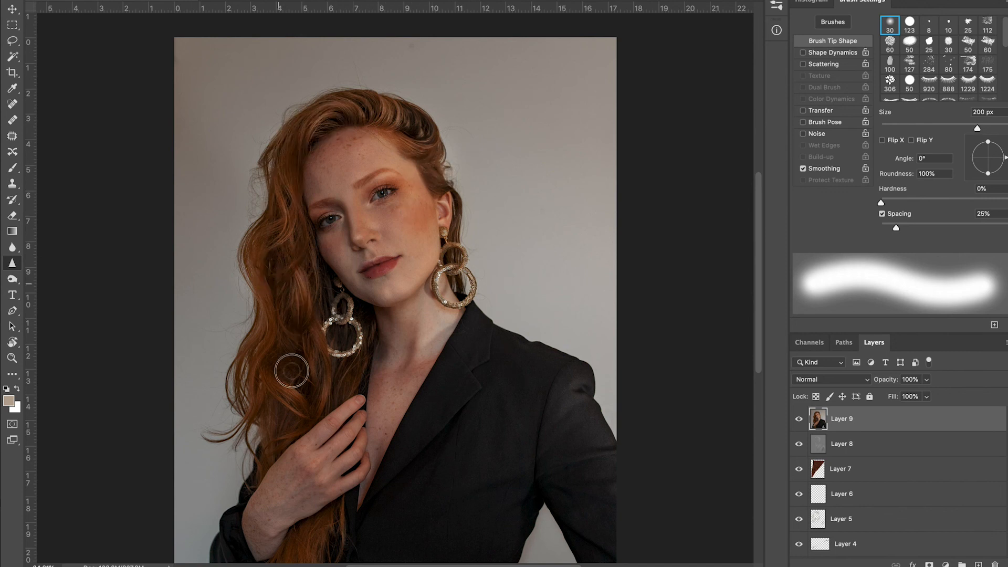
key("bracketright")
key("bracketright")
- Compare the portrait with and without the sharpened Layer 9
key("ctrl+minus")
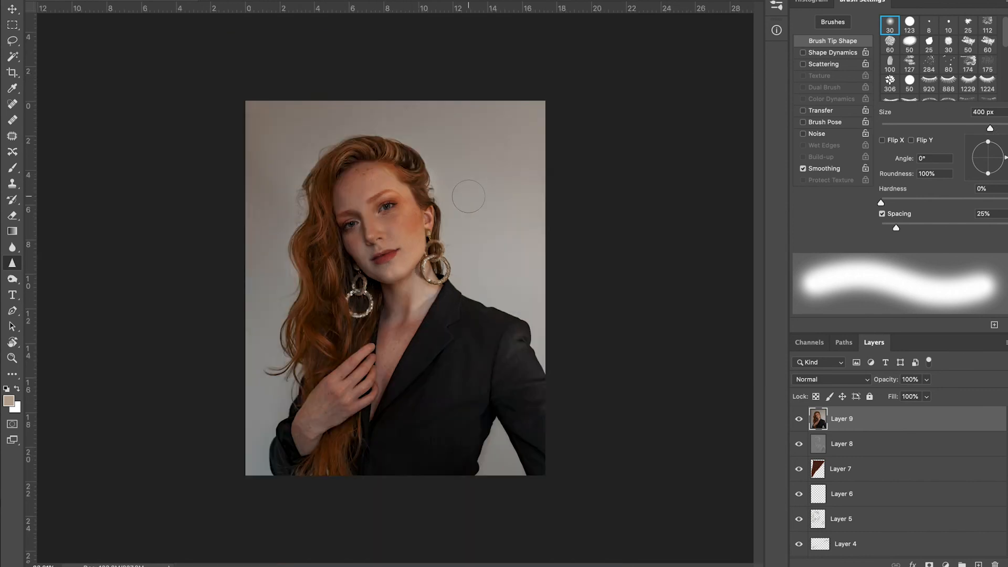
key("ctrl+minus")
left_click(800, 420)
left_click(799, 419)
- Group the layers from Hue/Saturation 1 up to Layer 9, and hide and show the group to compare before and after
left_click(859, 449)
scroll(851, 511, "down", 5)
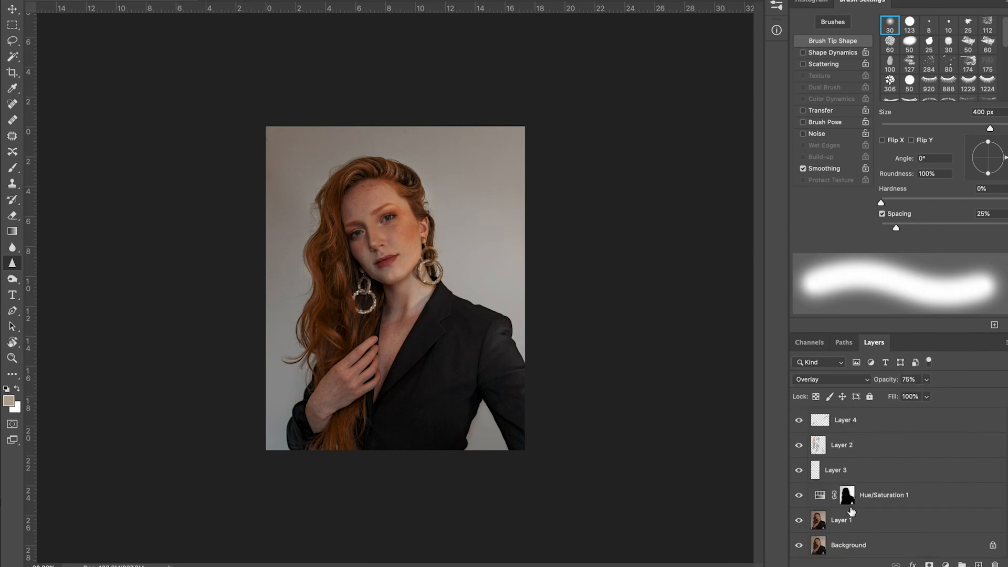
left_click(873, 505)
scroll(873, 503, "up", 5)
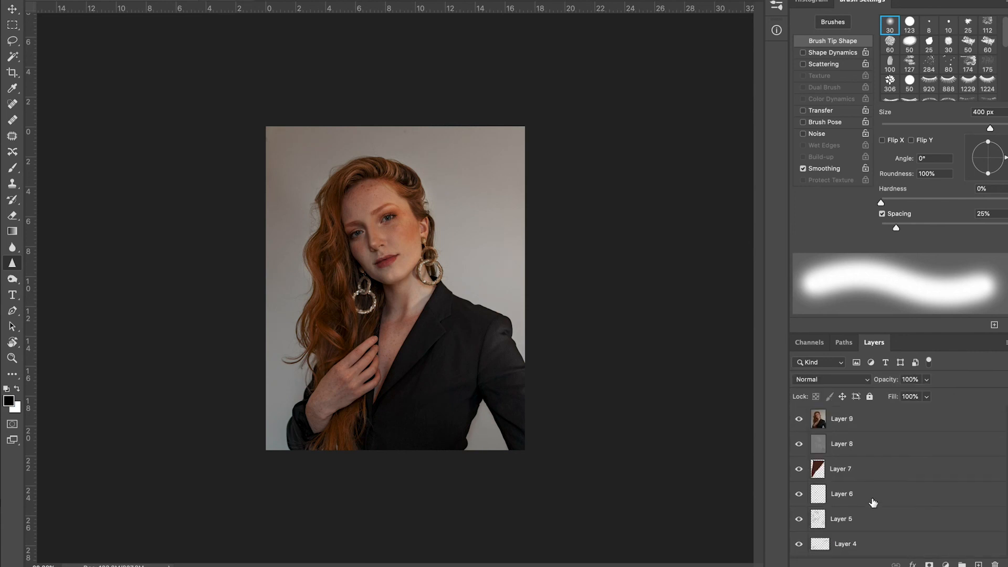
left_click(869, 444, "shift")
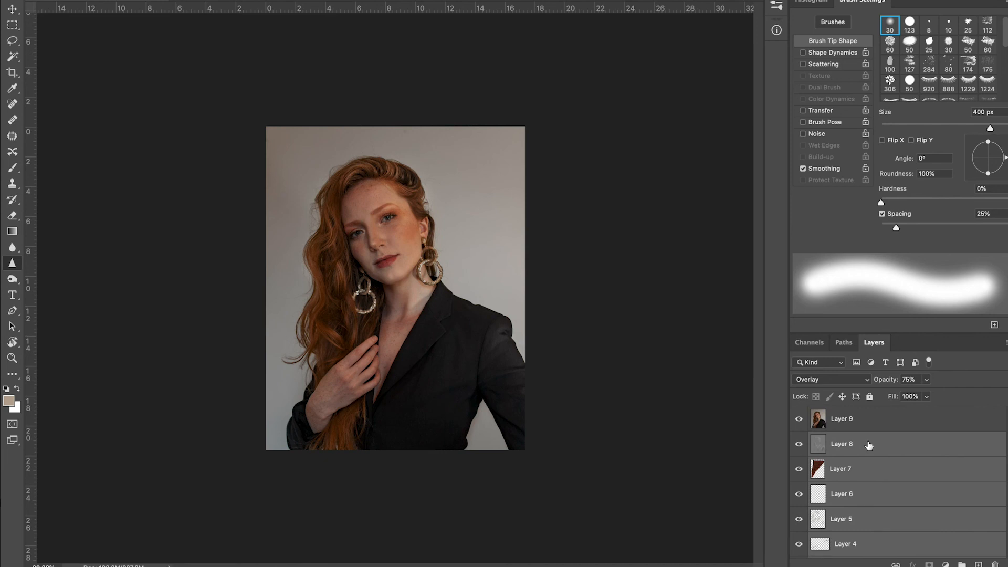
left_click(864, 428, "shift")
key("ctrl+g")
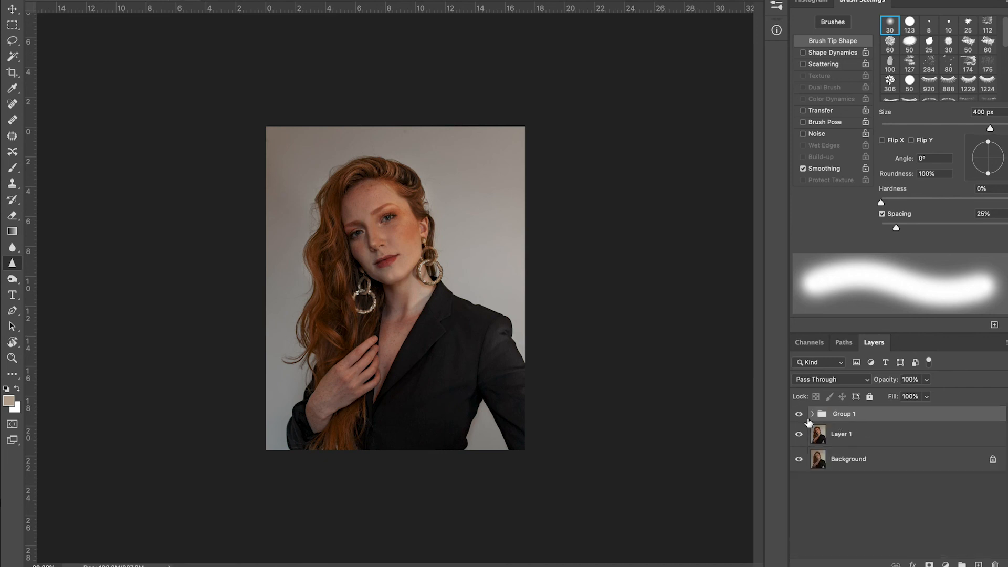
left_click(799, 414)
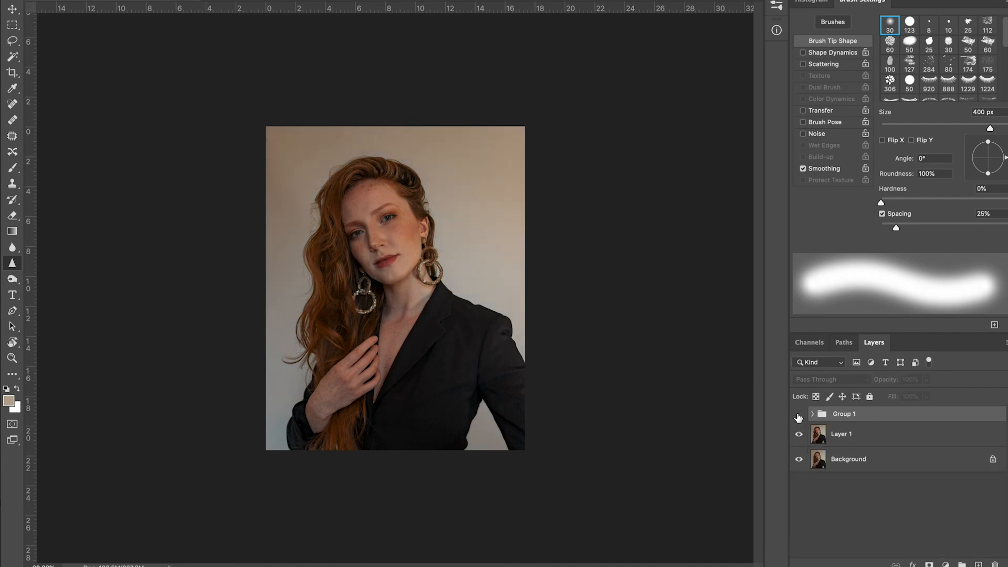
left_click(798, 414)
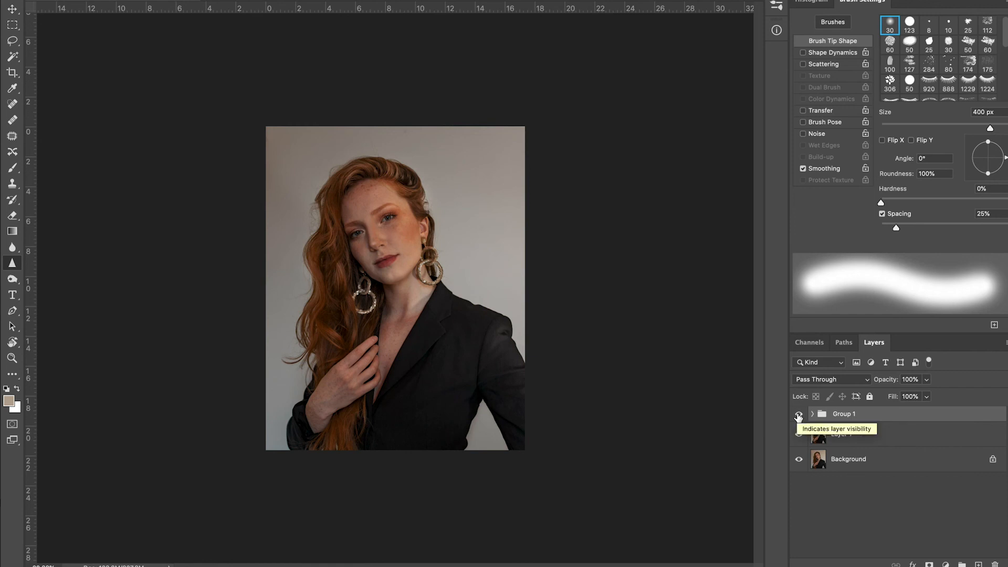